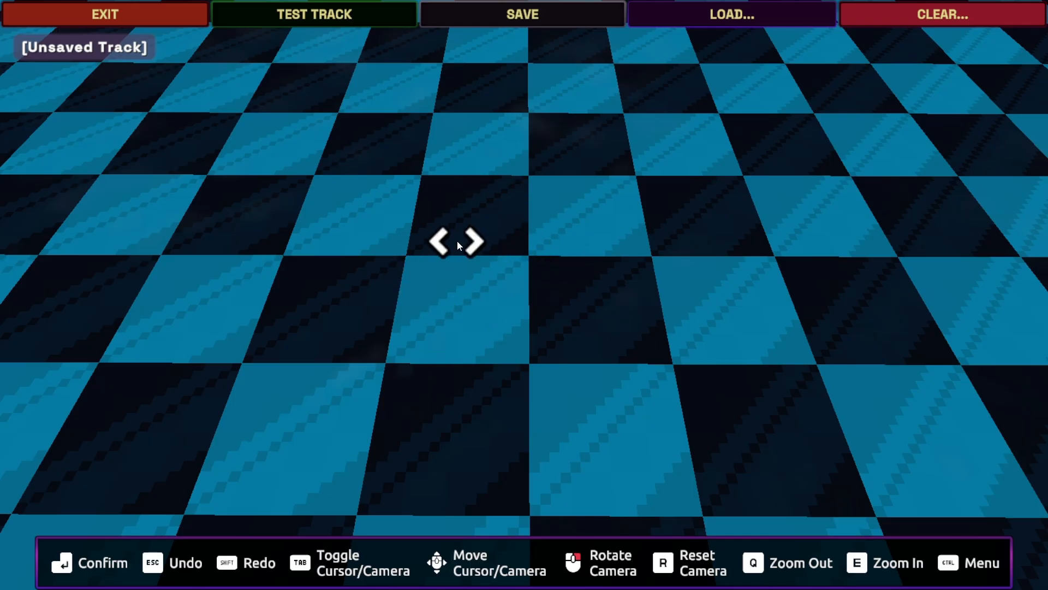
Set the editor's cursor speed to .75x
mouse_move(541, 220)
right_down()
mouse_move(541, 236)
mouse_move(540, 200)
right_up()
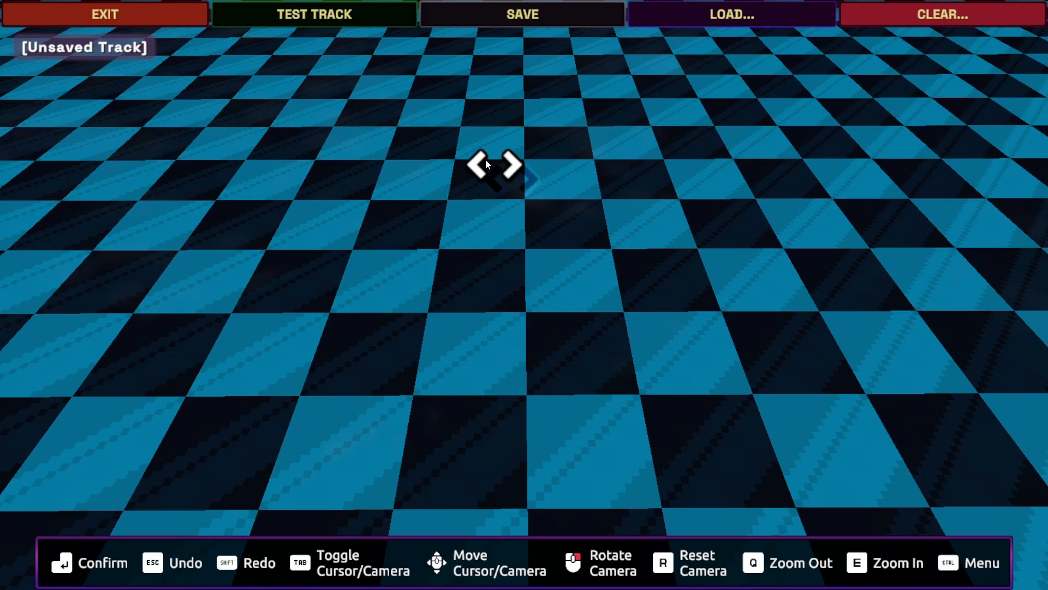
key(ctrl)
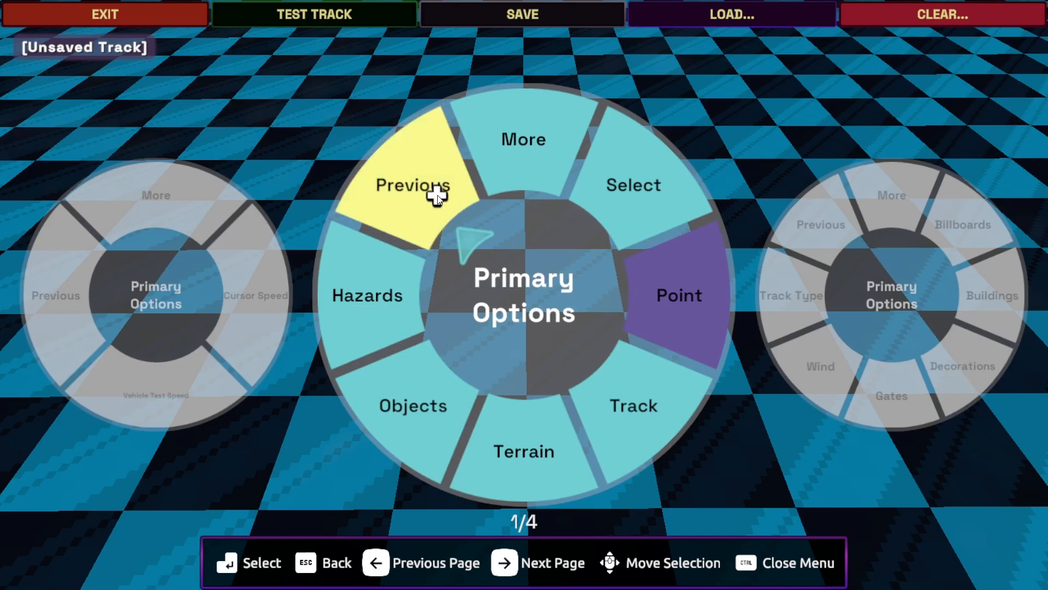
click(409, 196)
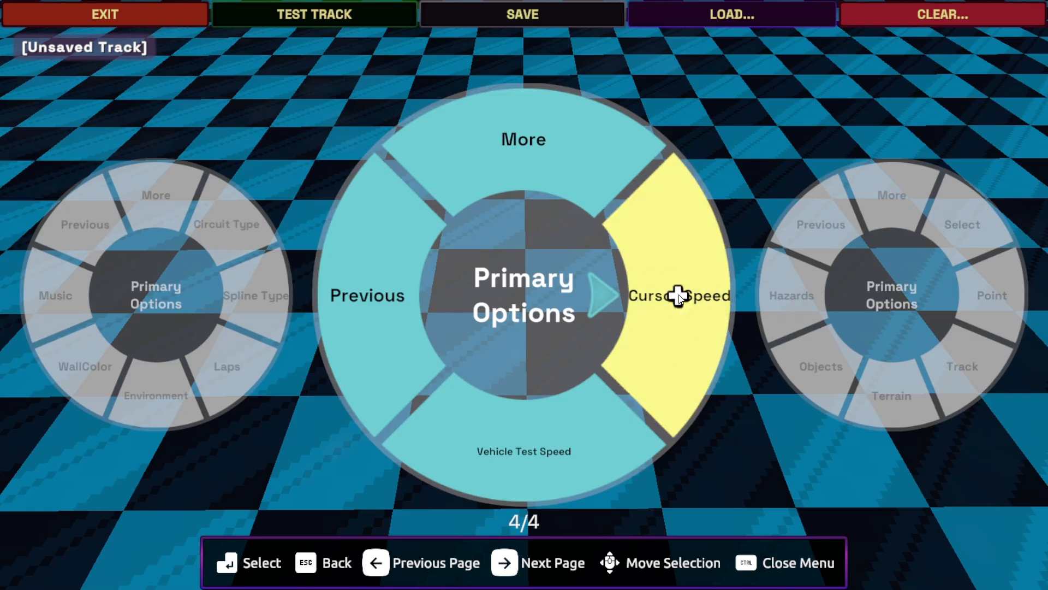
click(671, 346)
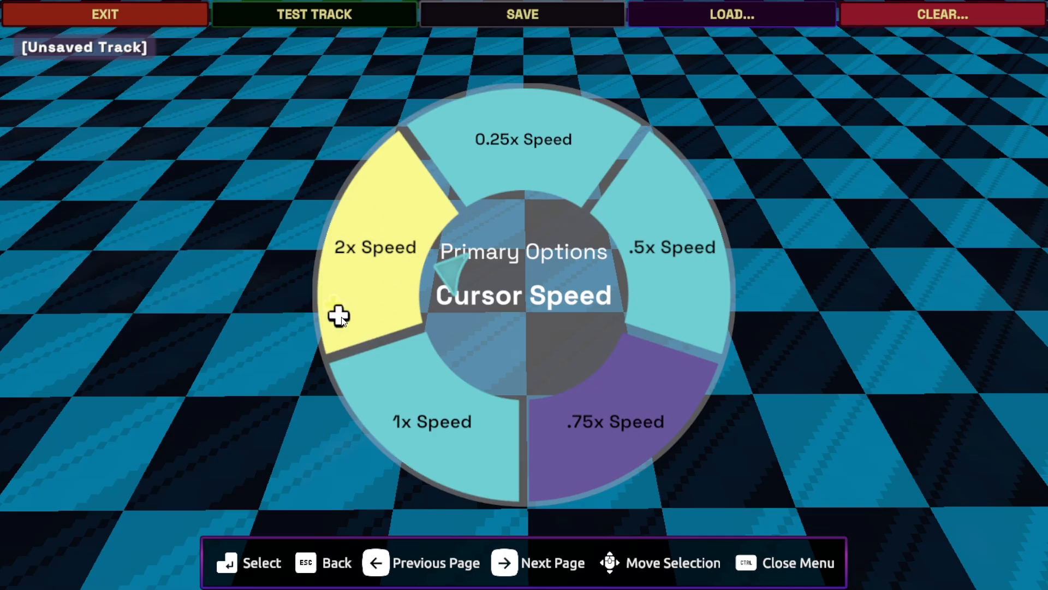
click(637, 426)
key(ctrl)
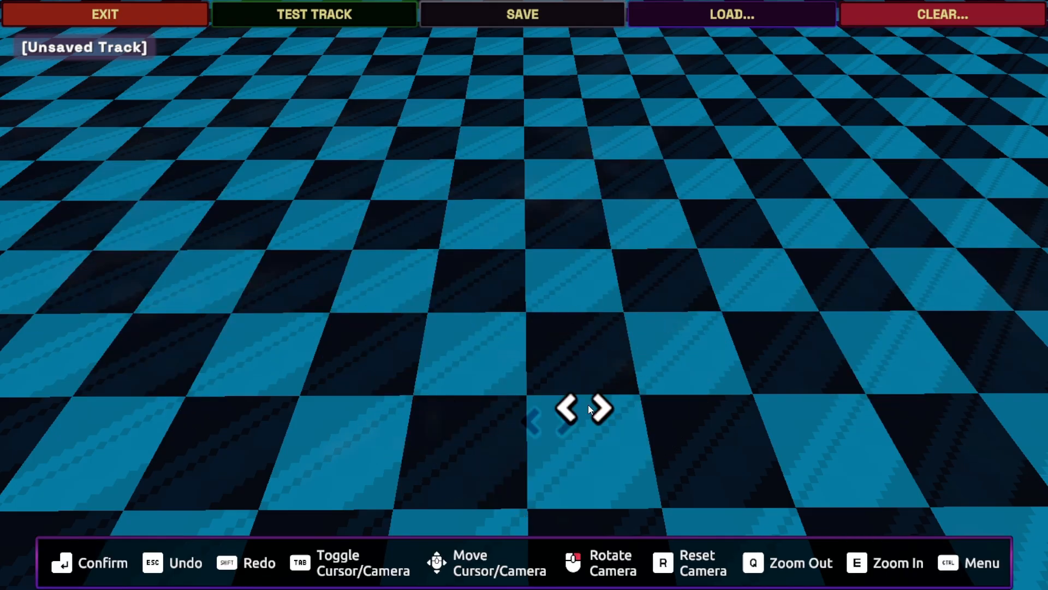
Activate the Place Points tool for laying out track points
key(e)
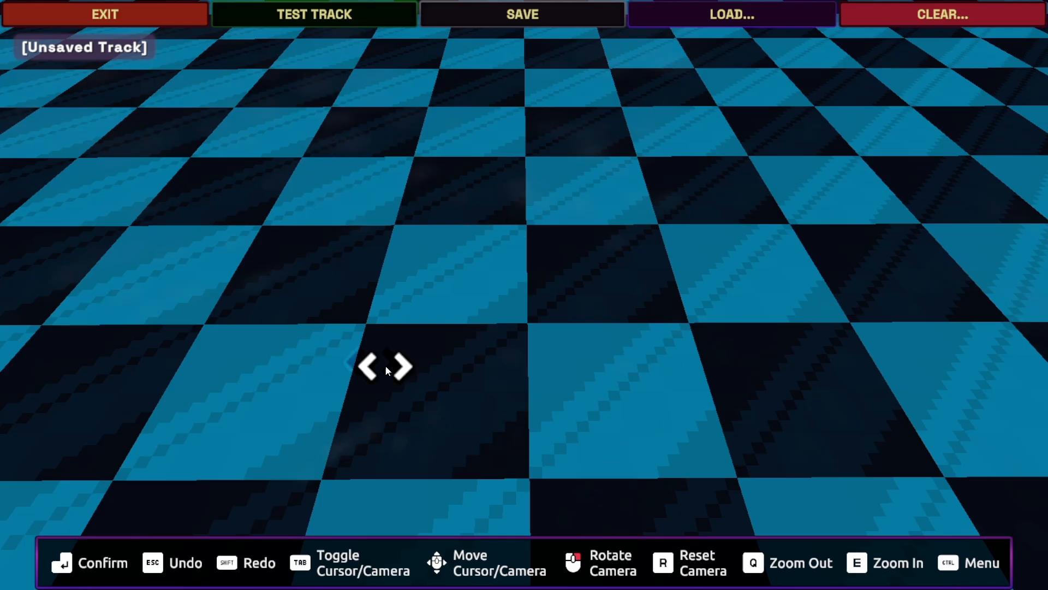
key(q)
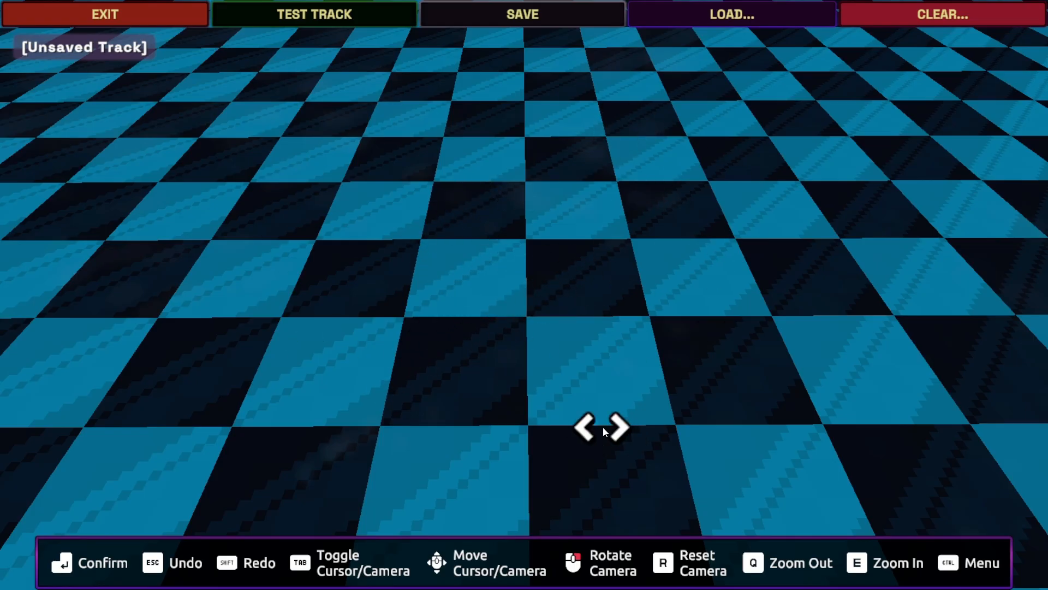
key(e)
right_drag(615, 368, 611, 369)
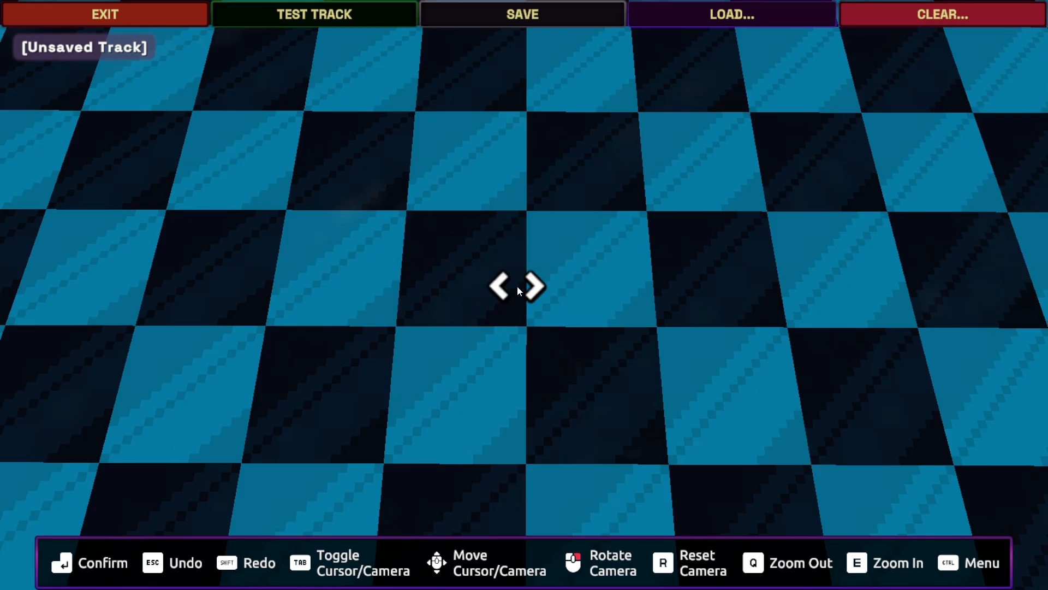
key(ctrl)
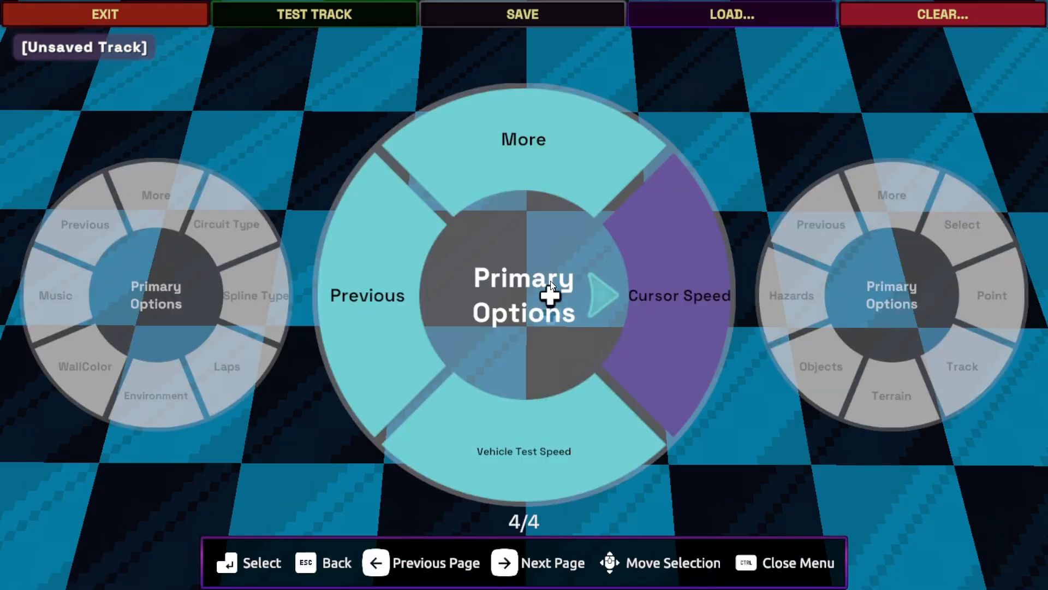
click(549, 162)
click(689, 298)
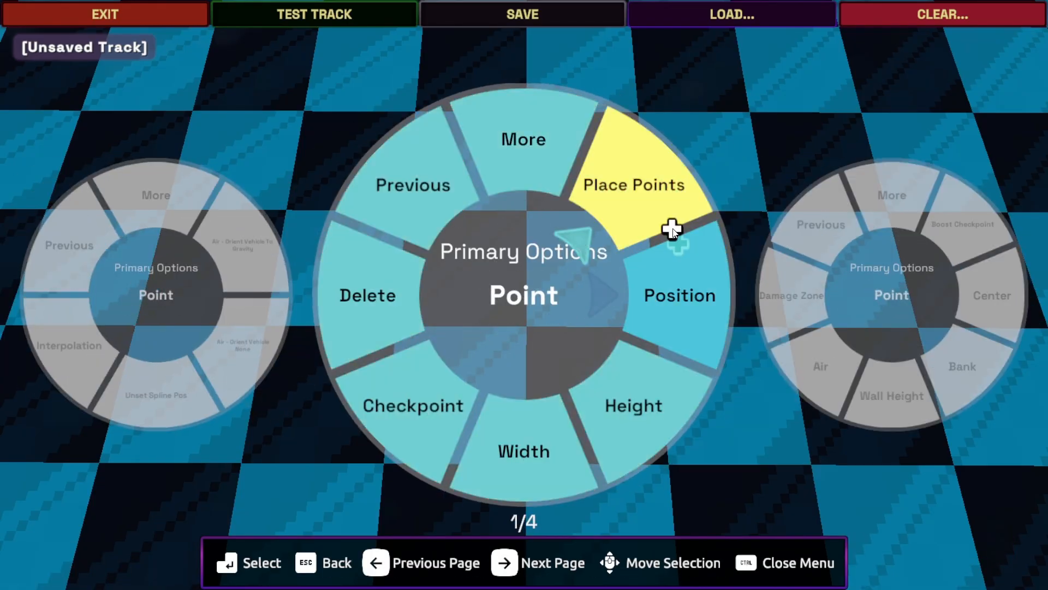
click(643, 197)
click(642, 197)
key(Escape)
click(522, 292)
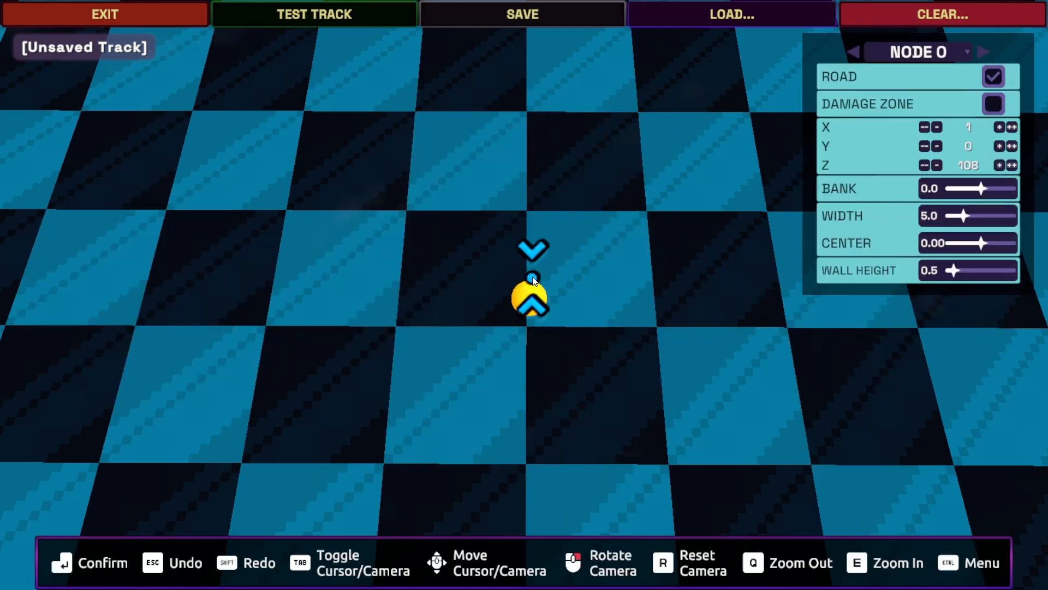
click(531, 227)
click(529, 157)
click(555, 109)
click(629, 117)
click(678, 205)
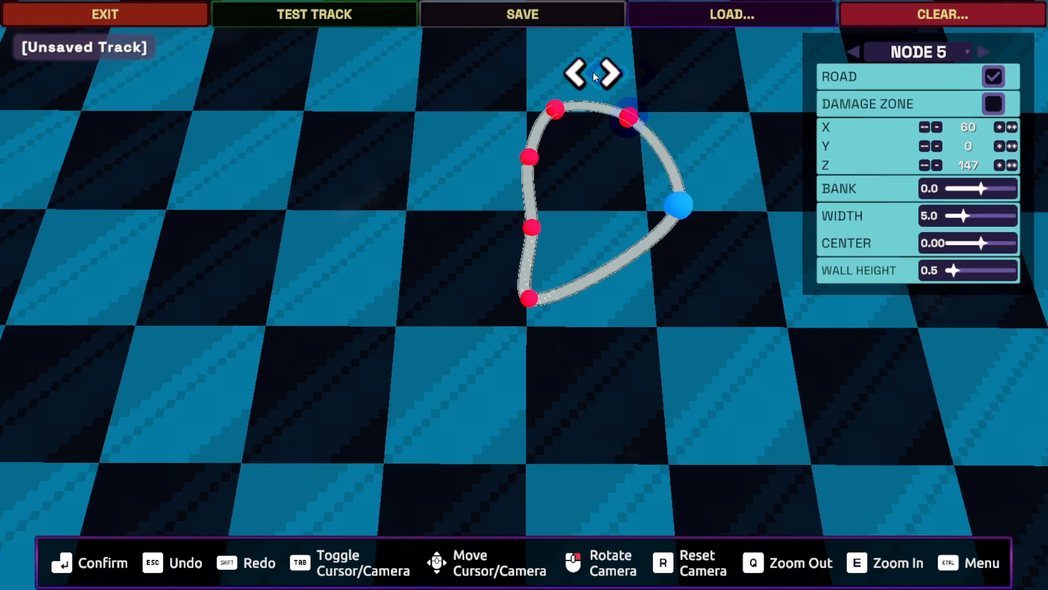
right_drag(637, 228, 638, 250)
key(Escape)
key(Escape)
key(Escape)
key(Escape)
key(Escape)
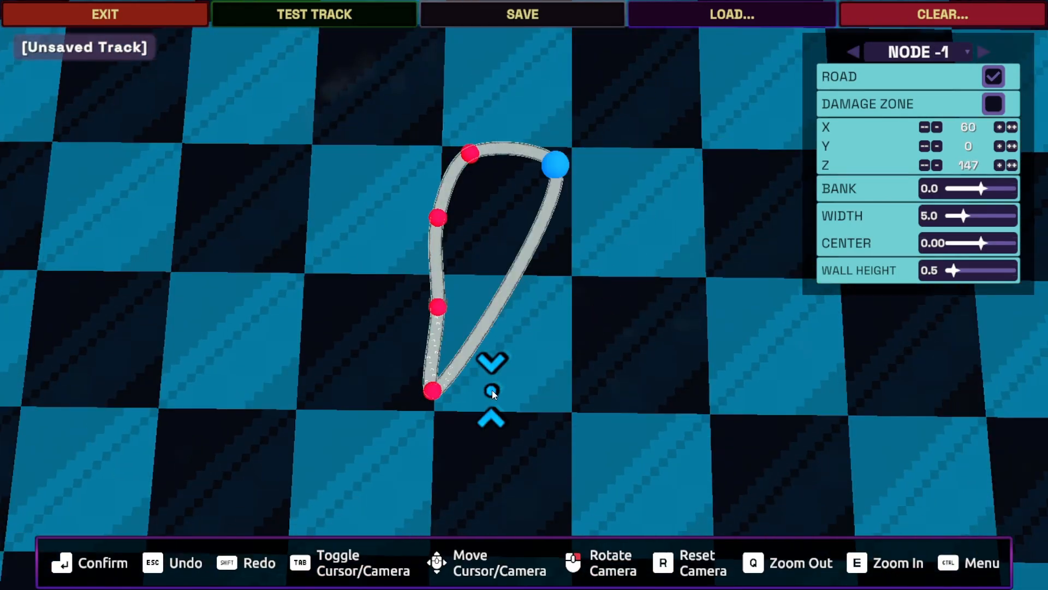
right_drag(497, 412, 499, 435)
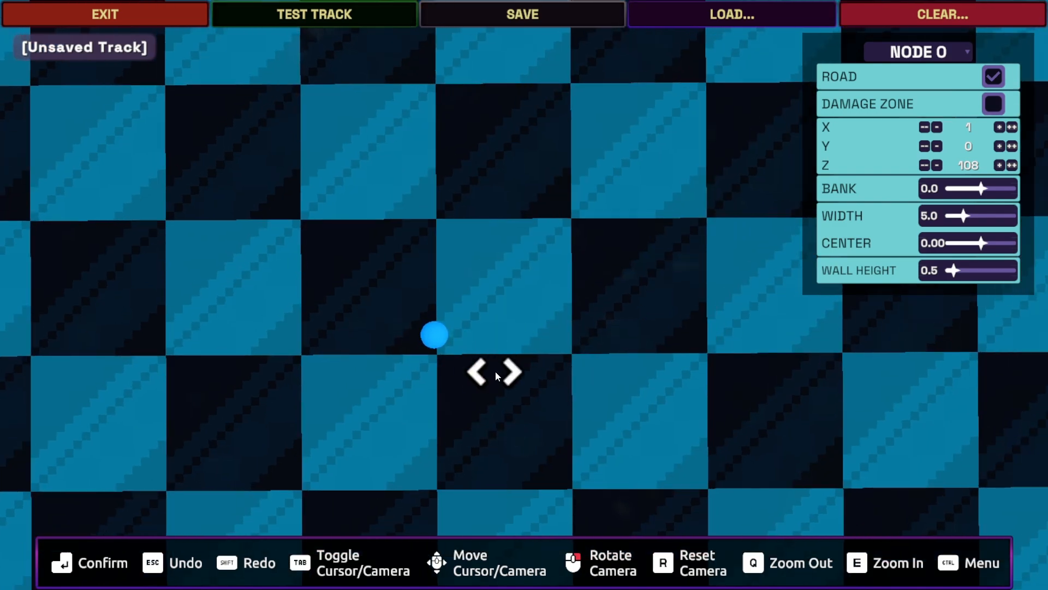
key(Escape)
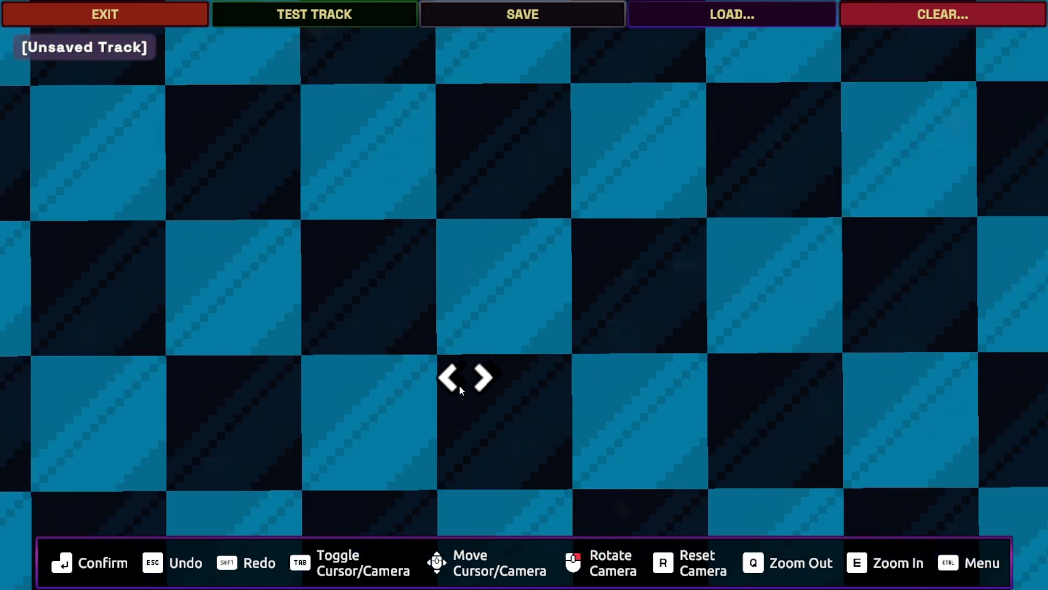
Place seven track points: a straight from about X 26, Z 89 to Z 185, followed by a right turn out to X 92, Z 183
click(506, 389)
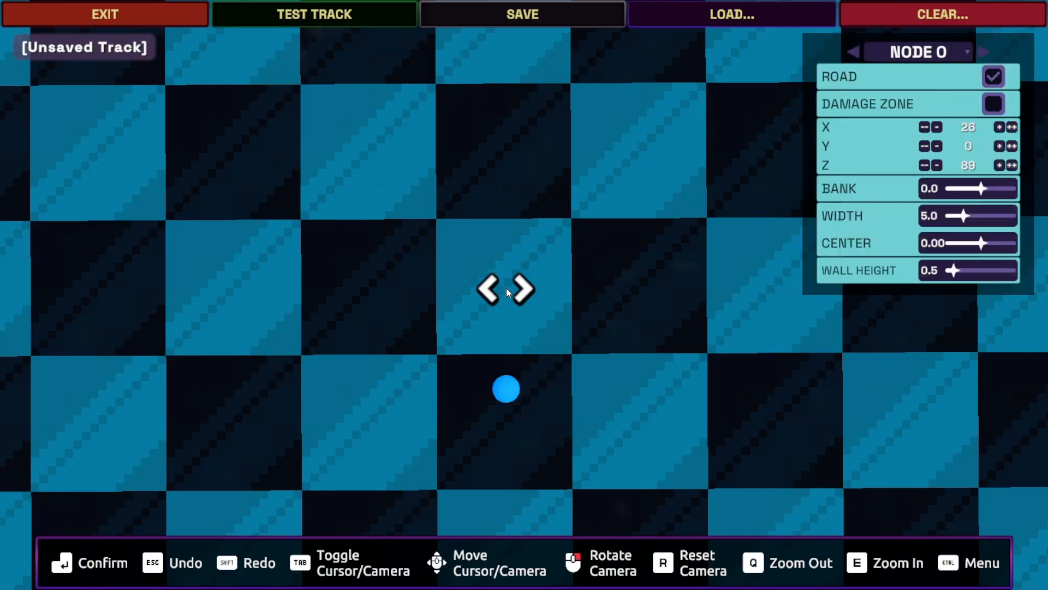
click(507, 283)
click(505, 194)
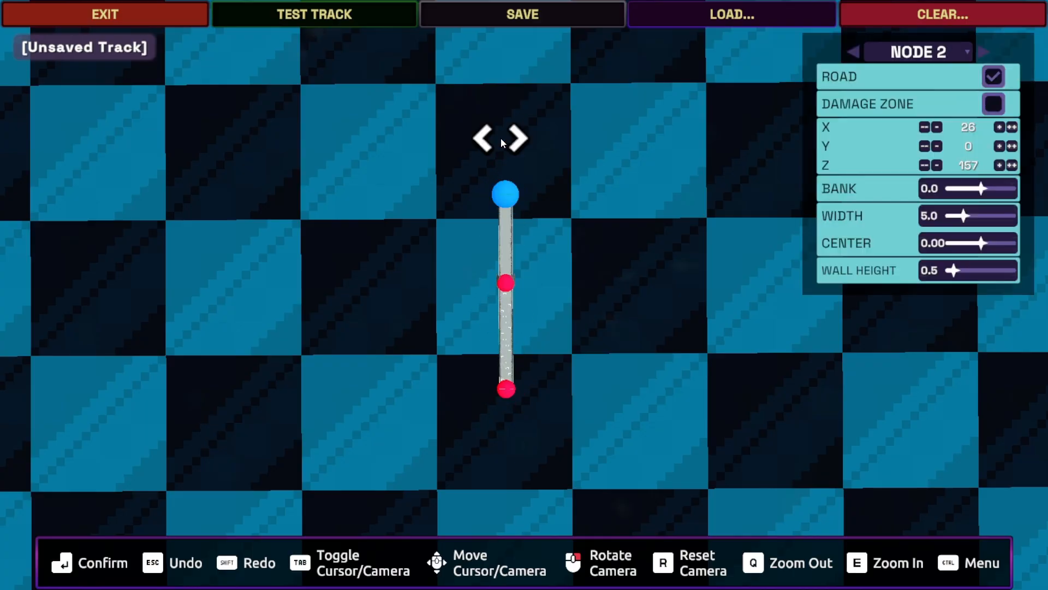
click(503, 116)
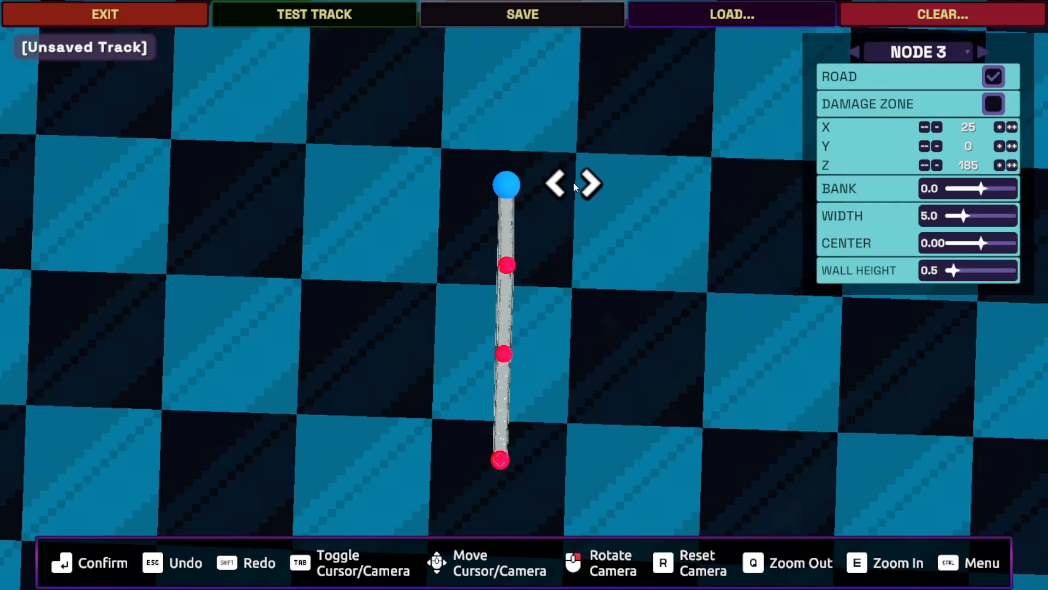
click(572, 185)
click(622, 194)
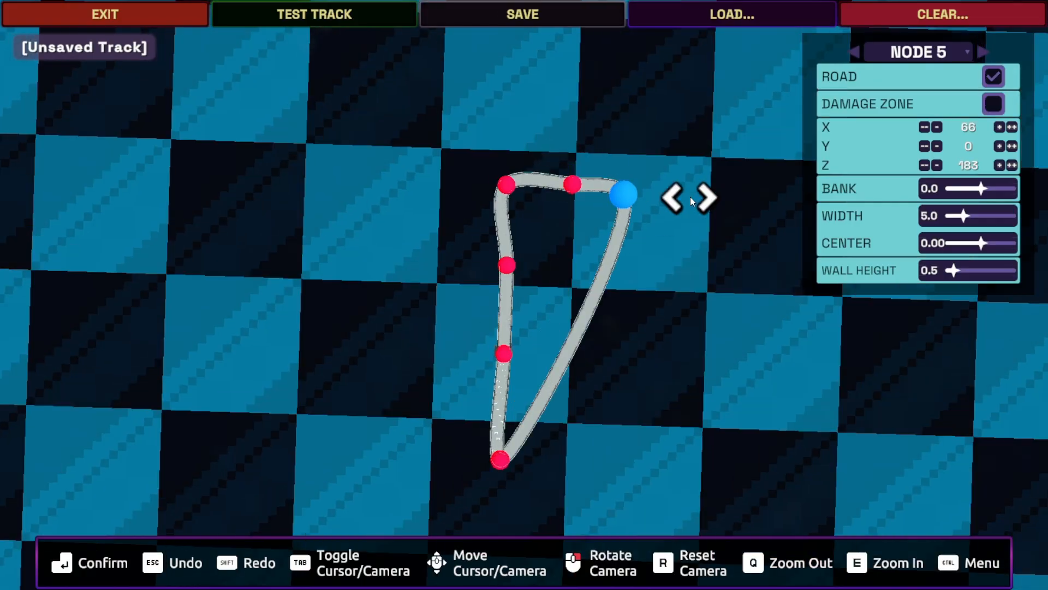
click(697, 197)
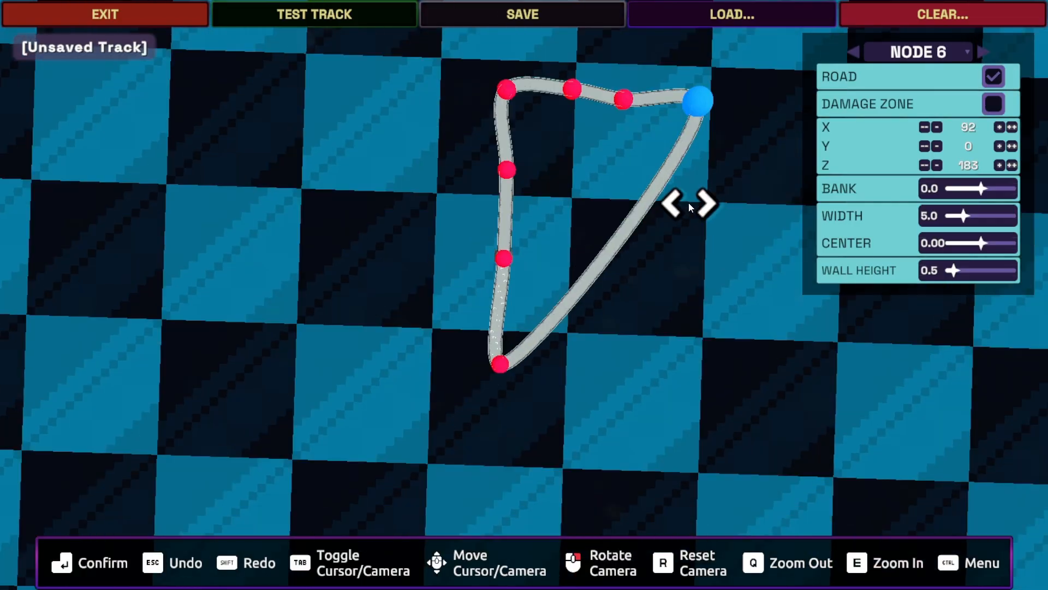
Continue the track with four points, heading back down and turning outward to end at about X 138, Z 124
click(688, 204)
click(687, 267)
click(640, 274)
click(698, 275)
Add five more points down and back toward the start, ending at about X 29, Z 69, to complete the circuit loop
key(s)
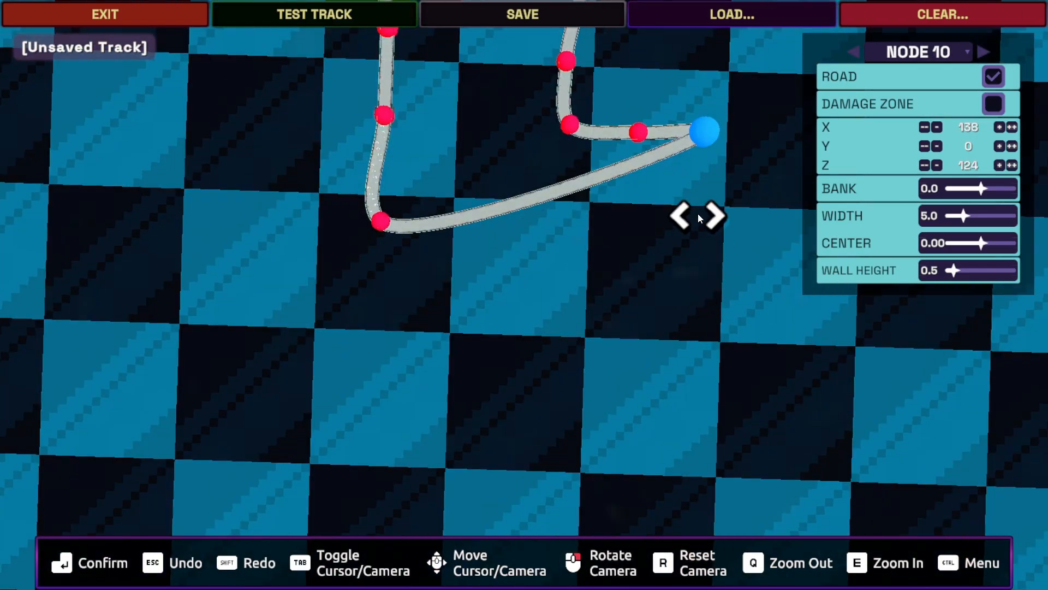
click(699, 214)
click(690, 280)
click(581, 290)
click(510, 288)
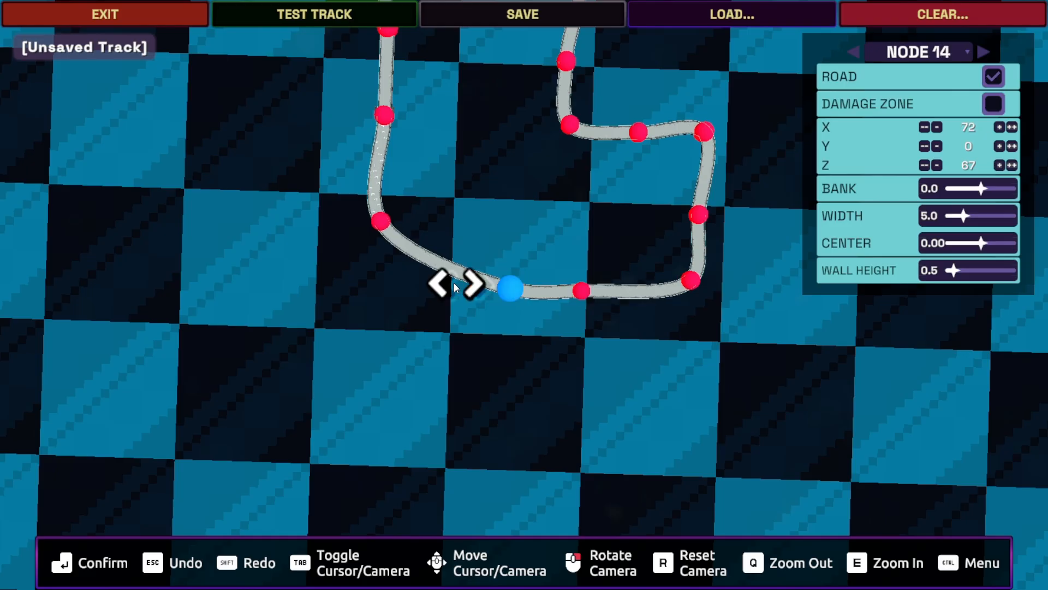
click(388, 278)
Examine the overall shape of the closed circuit and the placement of its points
key(w)
key(s)
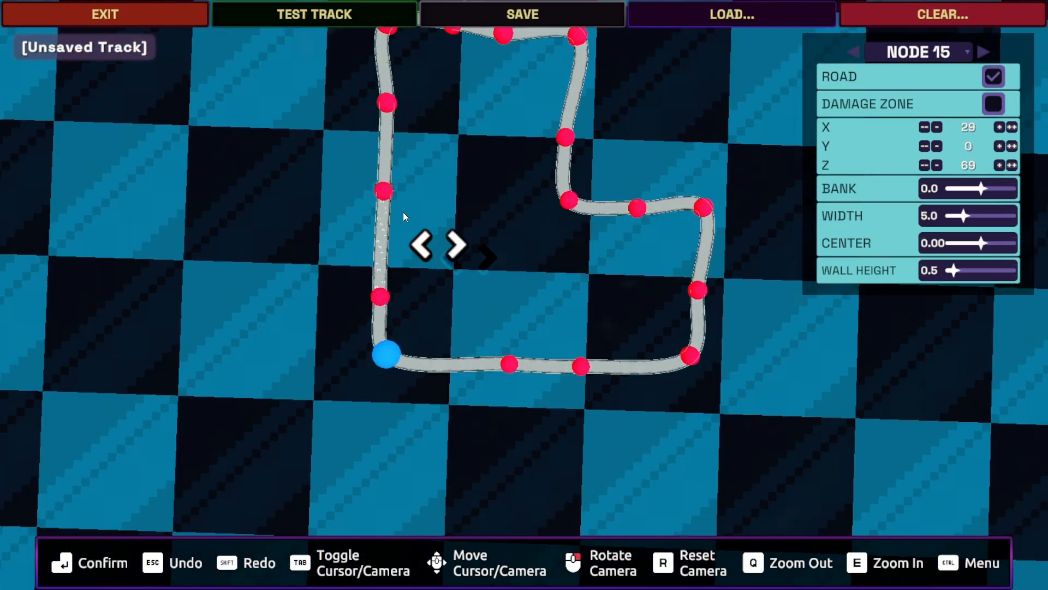
key(w)
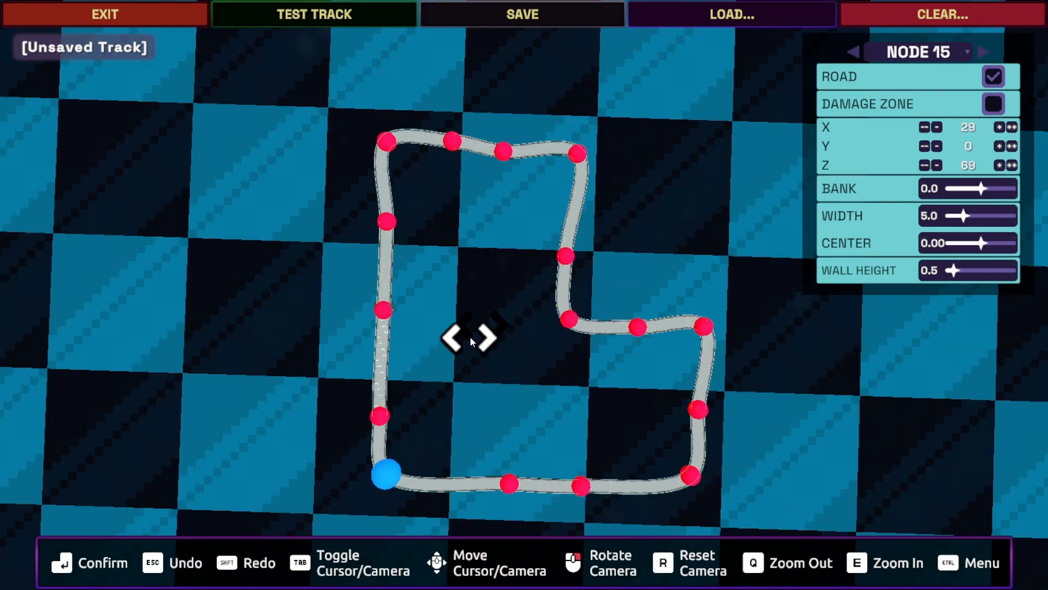
key(a)
key(q)
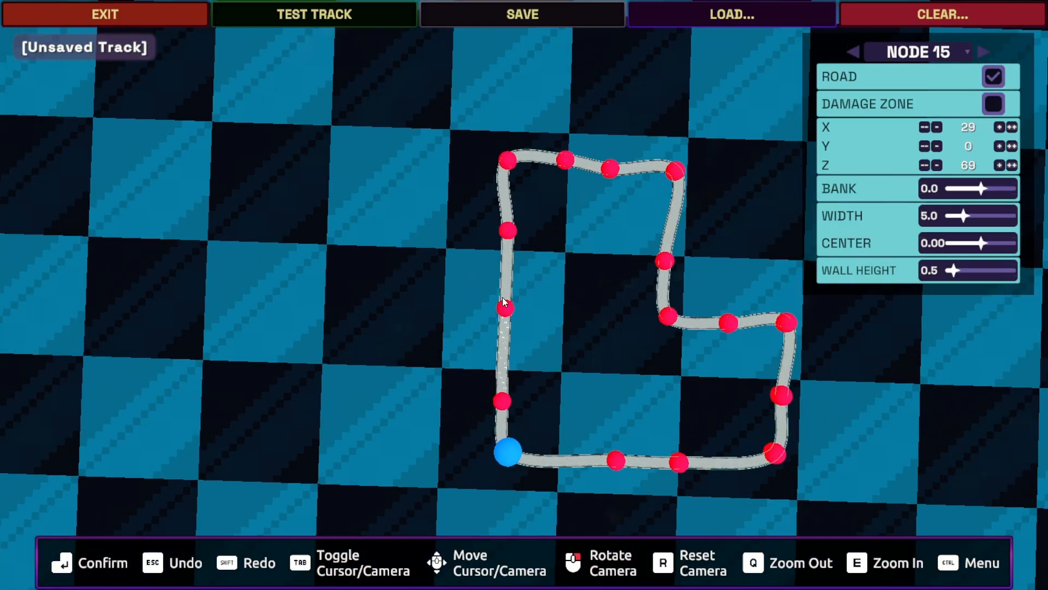
key(s)
key(d)
key(e)
key(w)
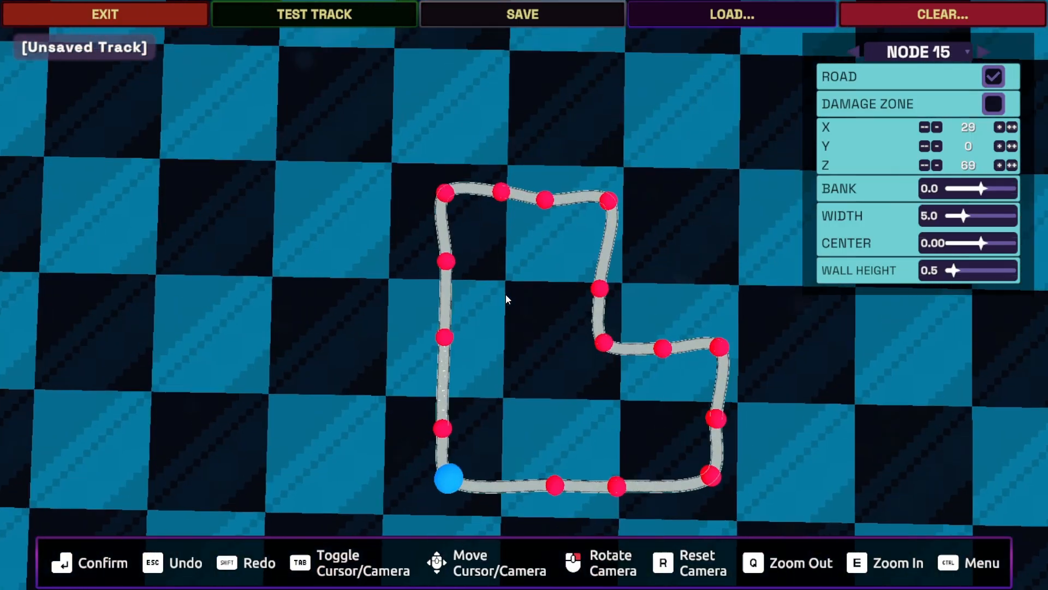
key(s)
key(e)
key(w)
Select all points of the circuit with the Width tool and set the road width to 12.5
key(ctrl)
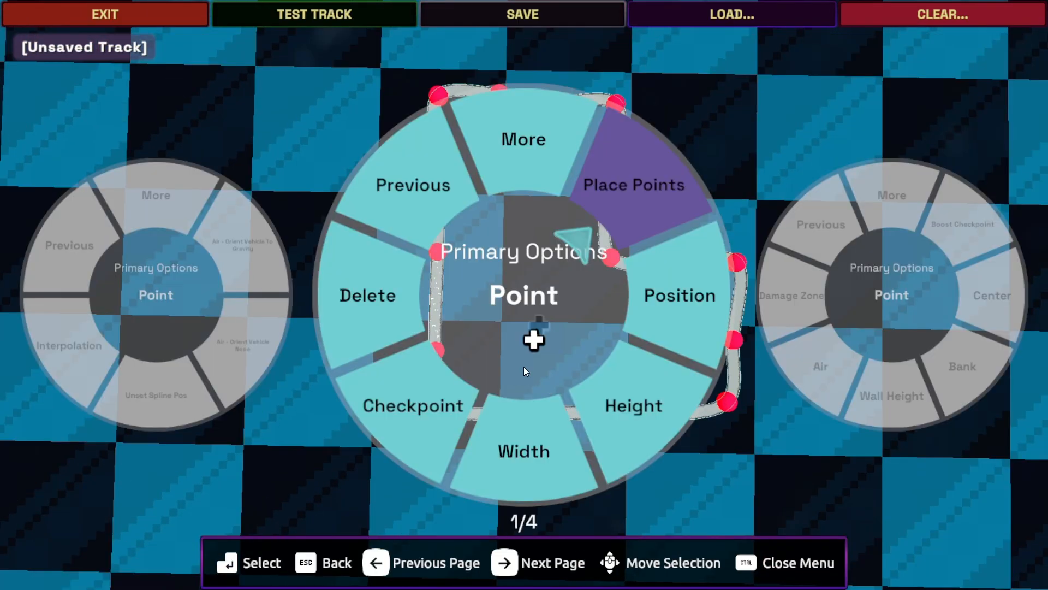
click(529, 454)
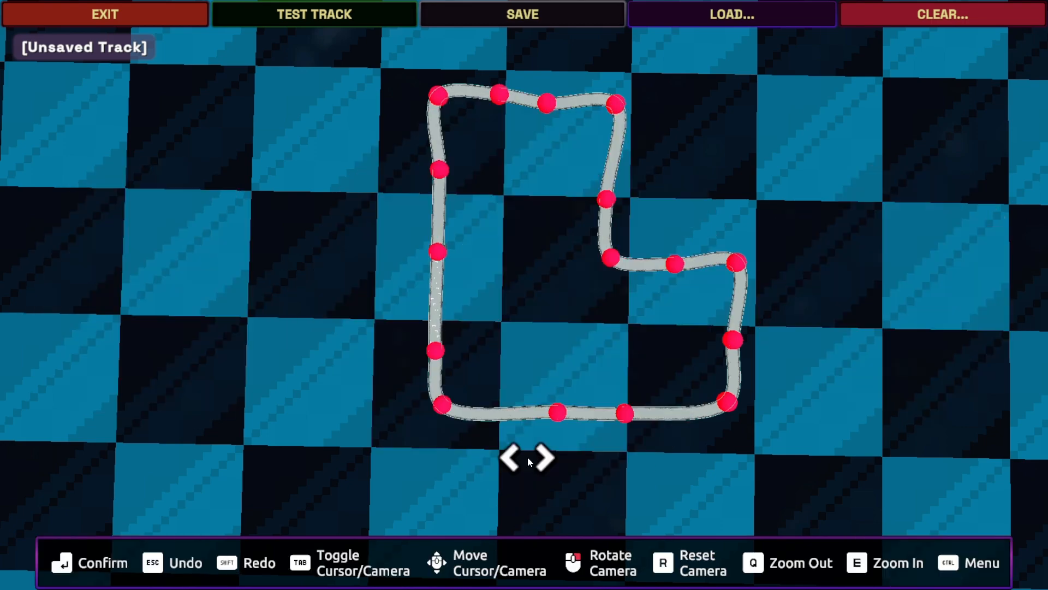
key(q)
right_drag(529, 455, 528, 444)
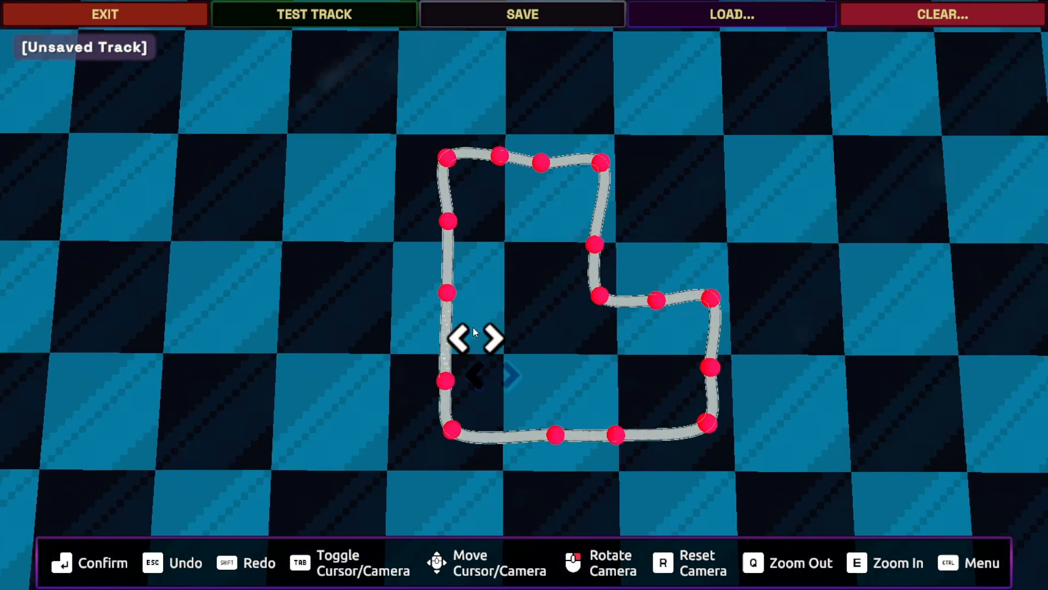
drag(377, 109, 884, 473)
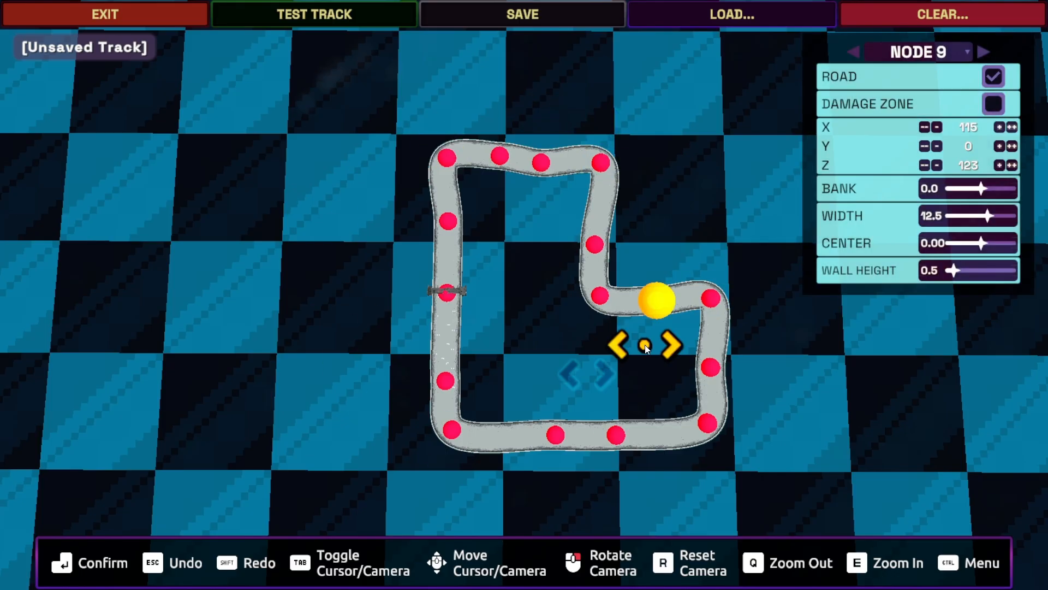
Try to save the track
key(q)
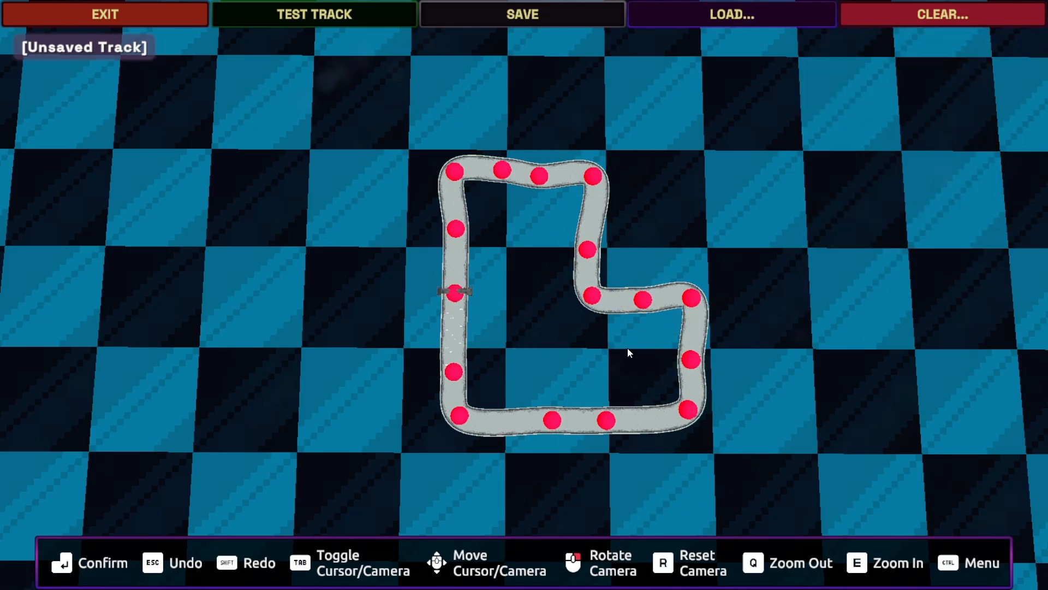
key(e)
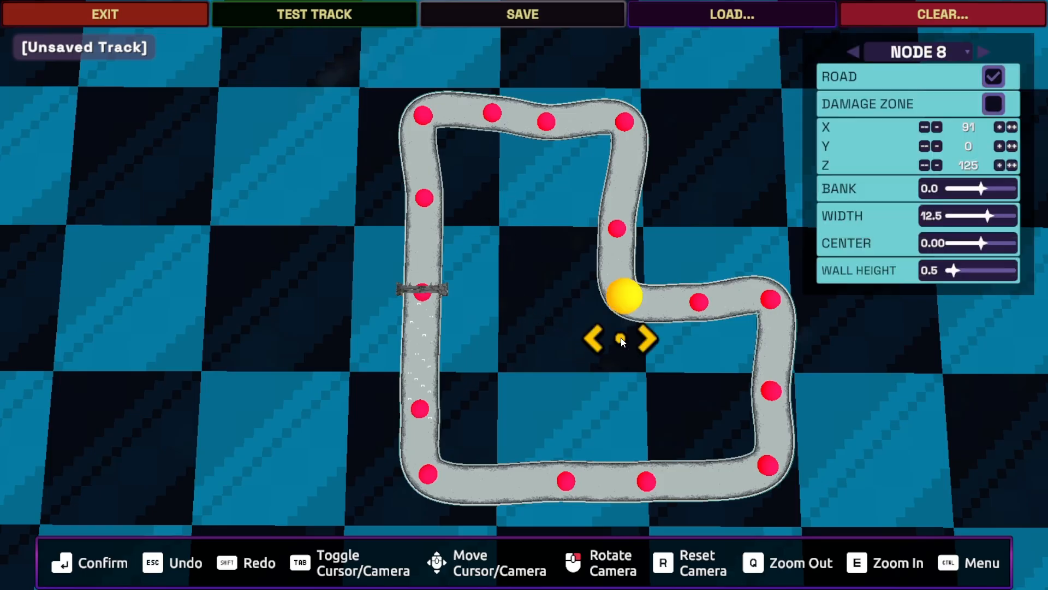
key(q)
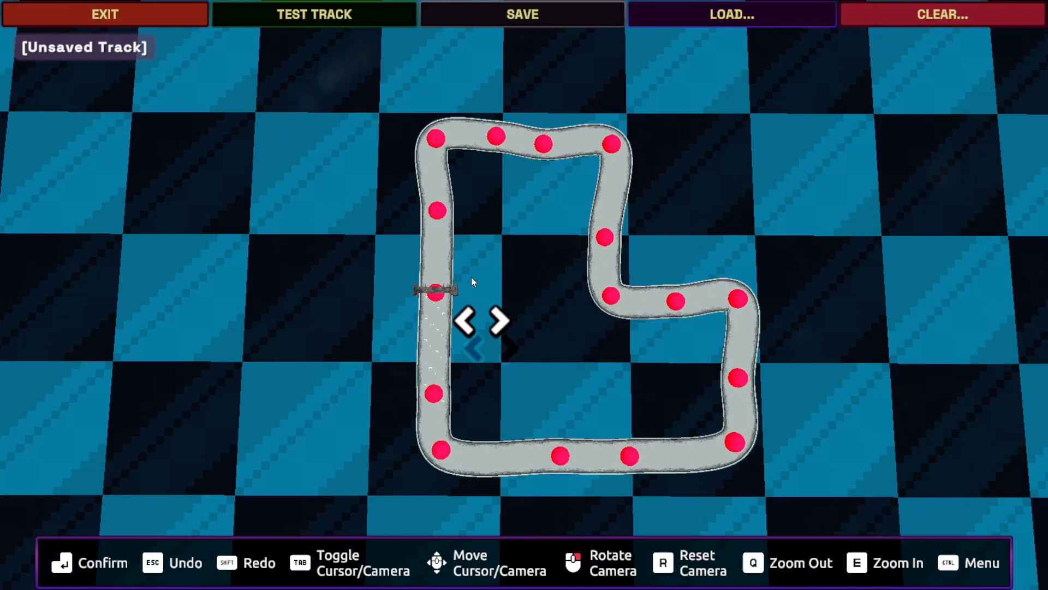
key(q)
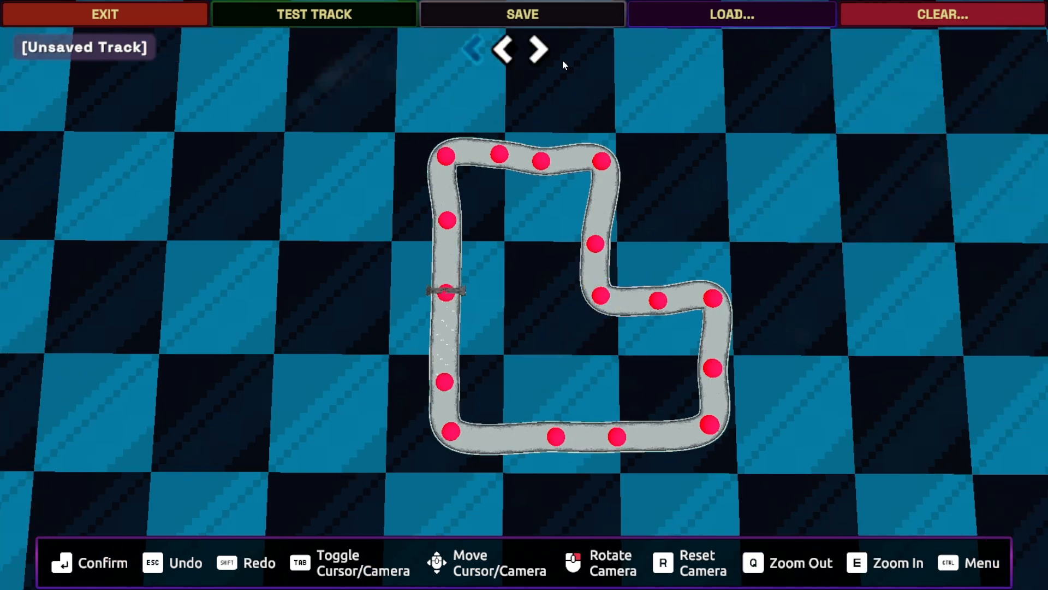
click(554, 21)
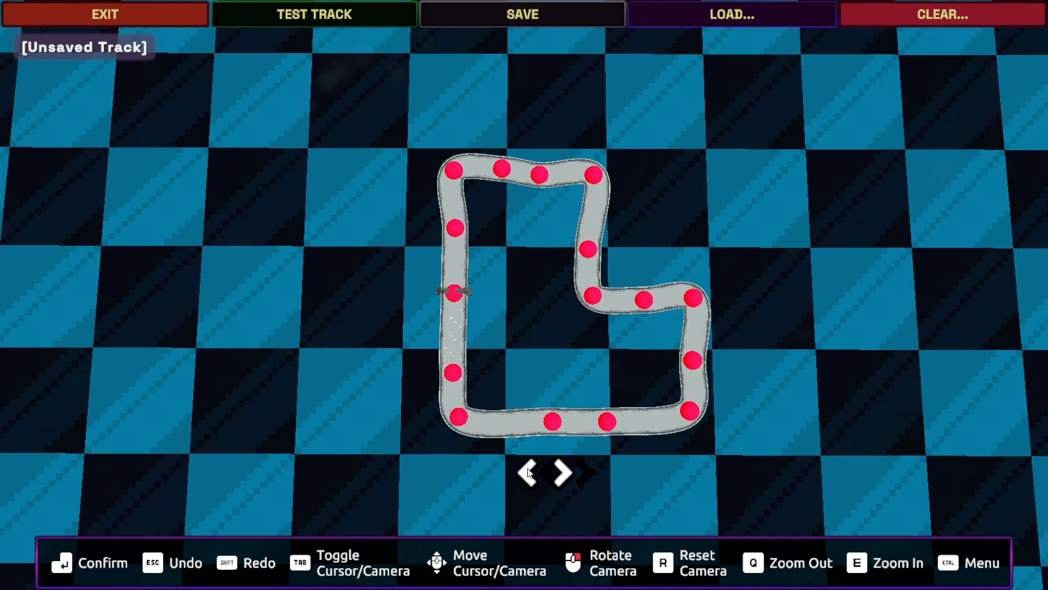
Activate Place Points, select the first point on the start straight, and examine how the circuit's points are laid out
key(ctrl)
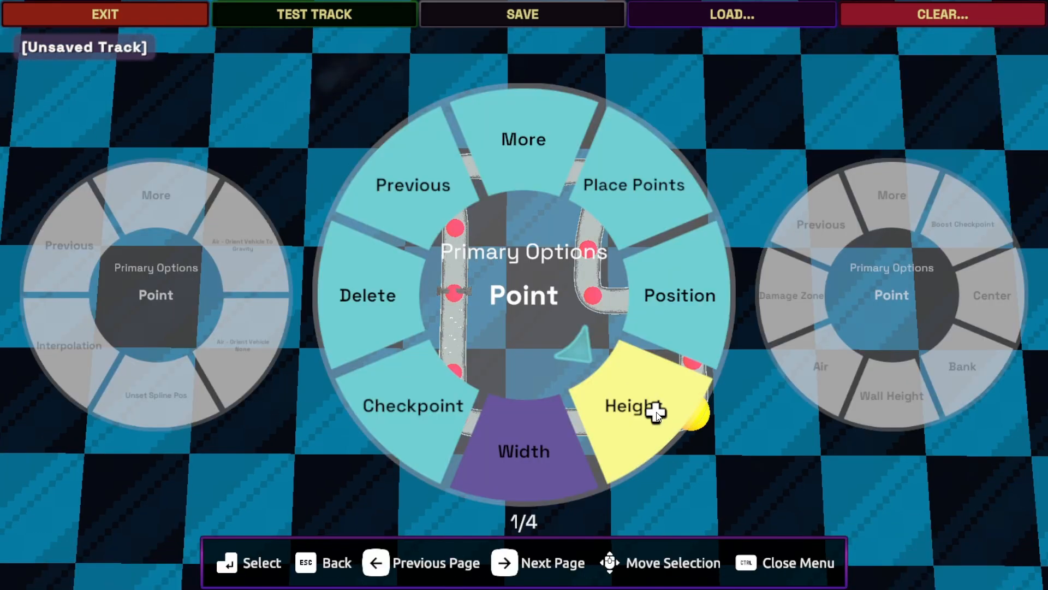
click(648, 185)
click(629, 240)
right_drag(537, 294, 562, 242)
key(e)
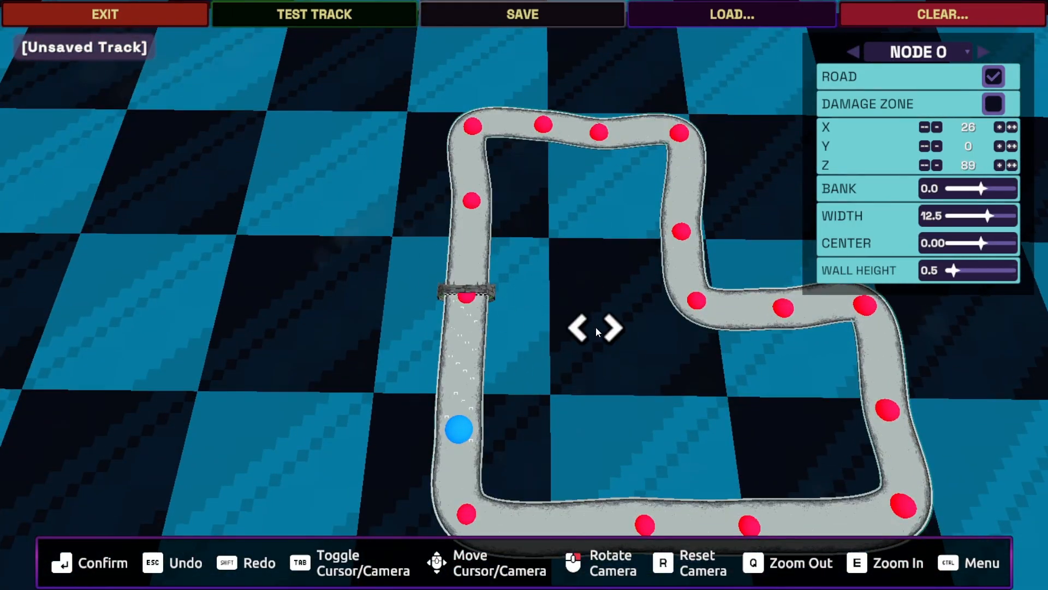
right_drag(559, 353, 549, 411)
key(w)
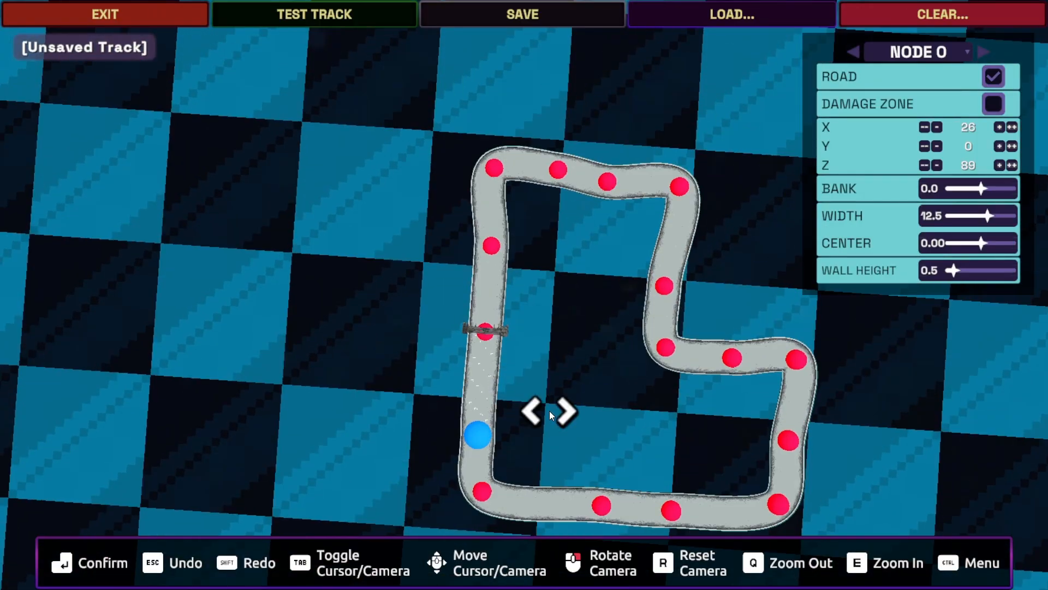
right_drag(549, 381, 395, 320)
key(q)
mouse_move(527, 396)
right_down()
mouse_move(529, 408)
mouse_move(539, 392)
right_up()
key(e)
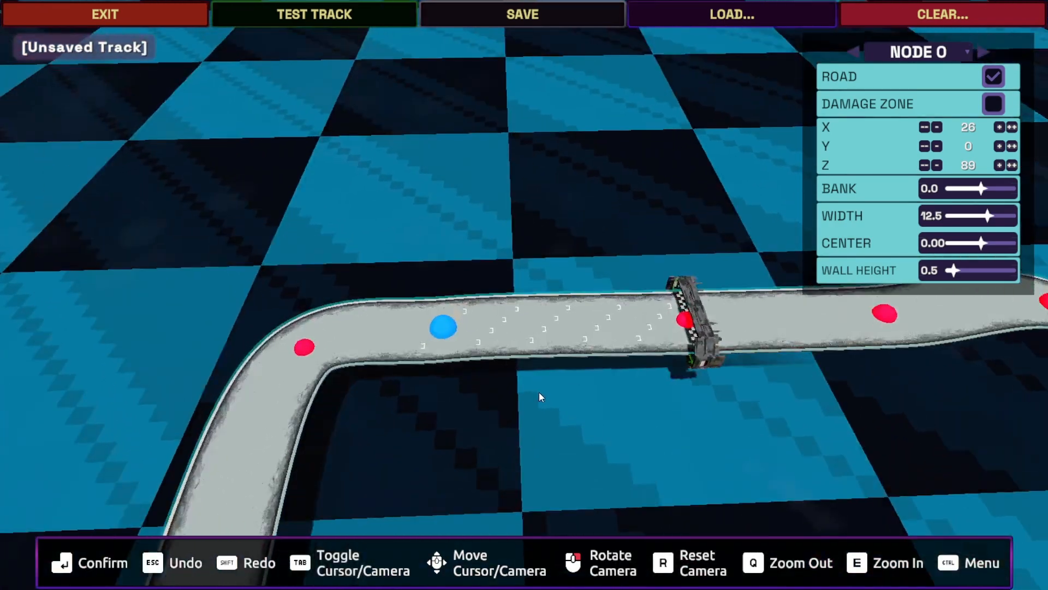
Try inserting a point between the first point and the finish gate at X 26, Z 107
click(730, 345)
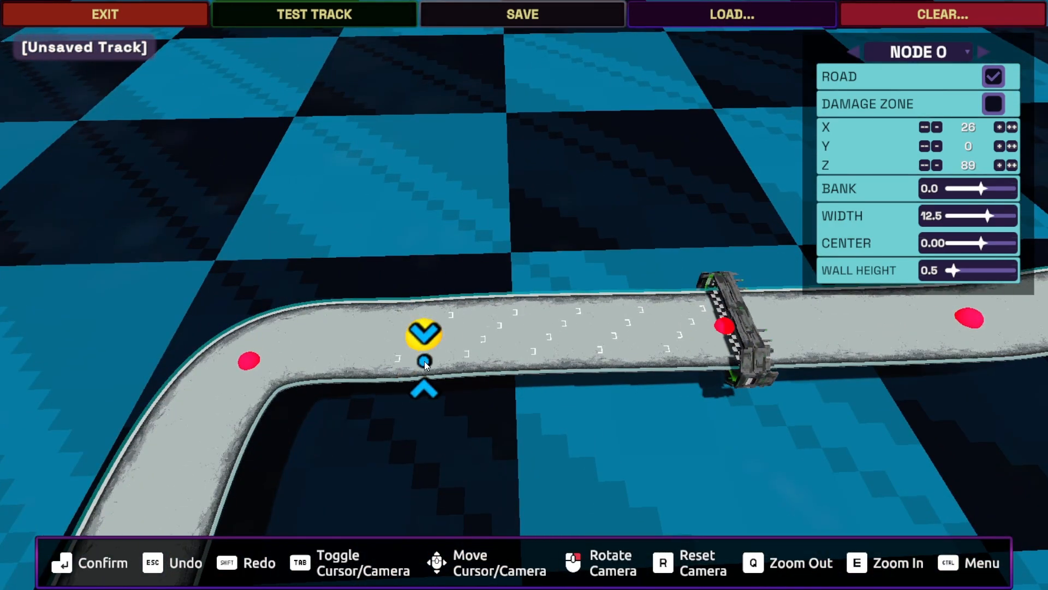
key(q)
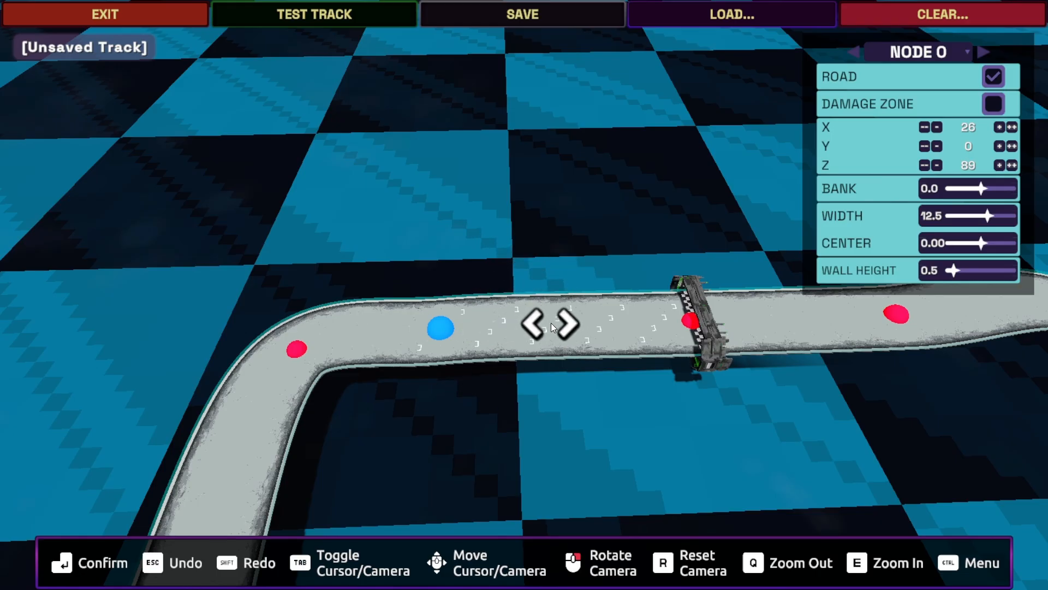
click(562, 325)
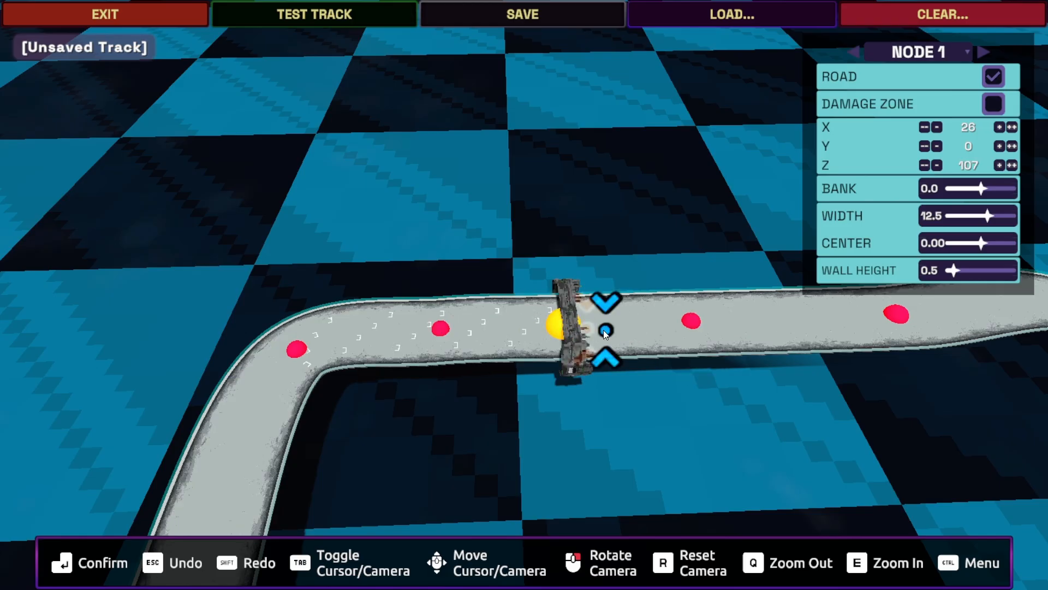
key(Escape)
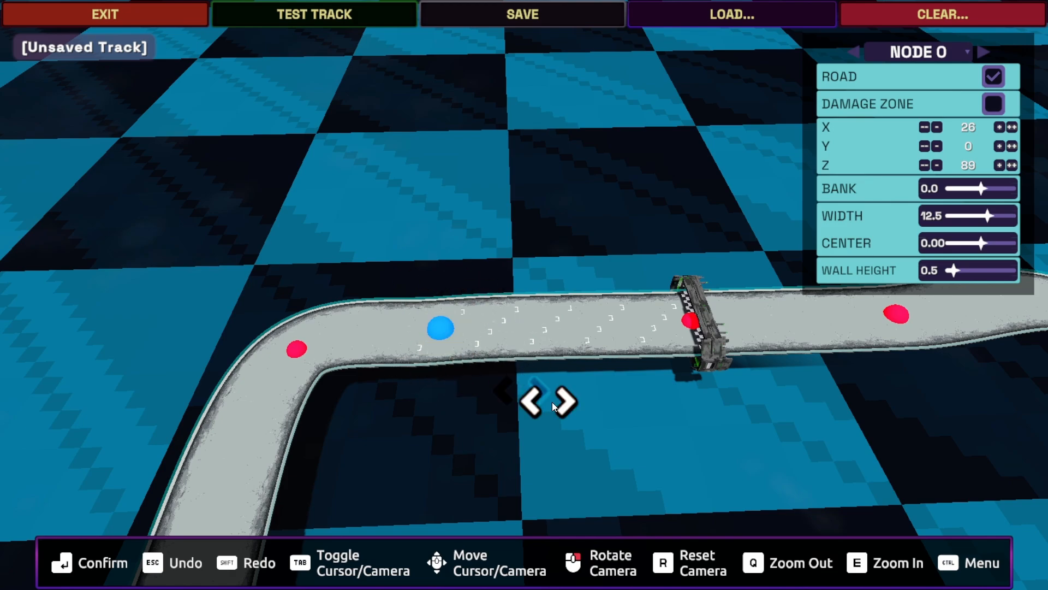
Select the first two points with the Position tool and shift them forward together, bringing the finish-gate point to Z 137
key(q)
right_drag(571, 444, 569, 494)
key(ctrl)
click(673, 309)
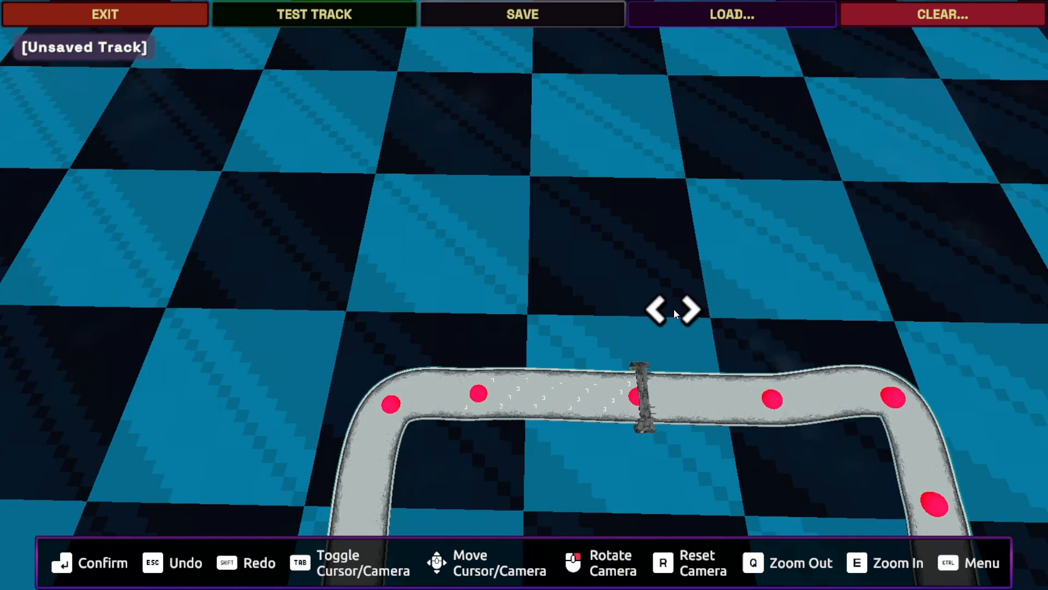
drag(477, 344, 635, 449)
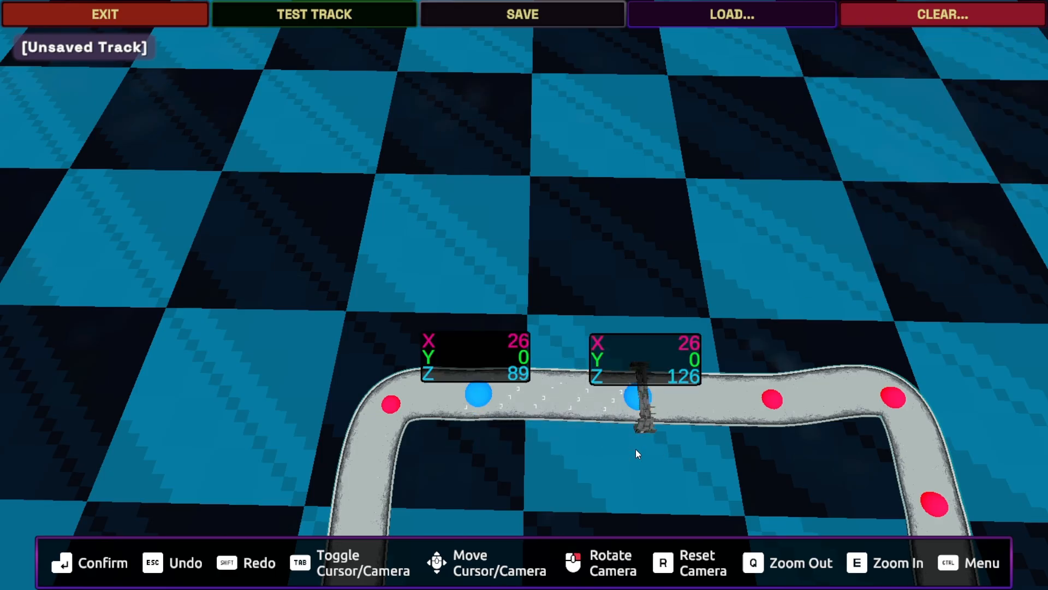
key(Right)
key(Right)
key(Right)
key(Right)
key(Right)
key(Right)
key(Right)
key(Right)
key(Right)
key(Right)
key(Right)
Move only the first point back along the start straight to X 26, Z 93
click(504, 418)
key(Left)
key(Left)
key(Left)
key(Left)
key(Left)
key(Left)
key(Left)
key(Left)
key(Right)
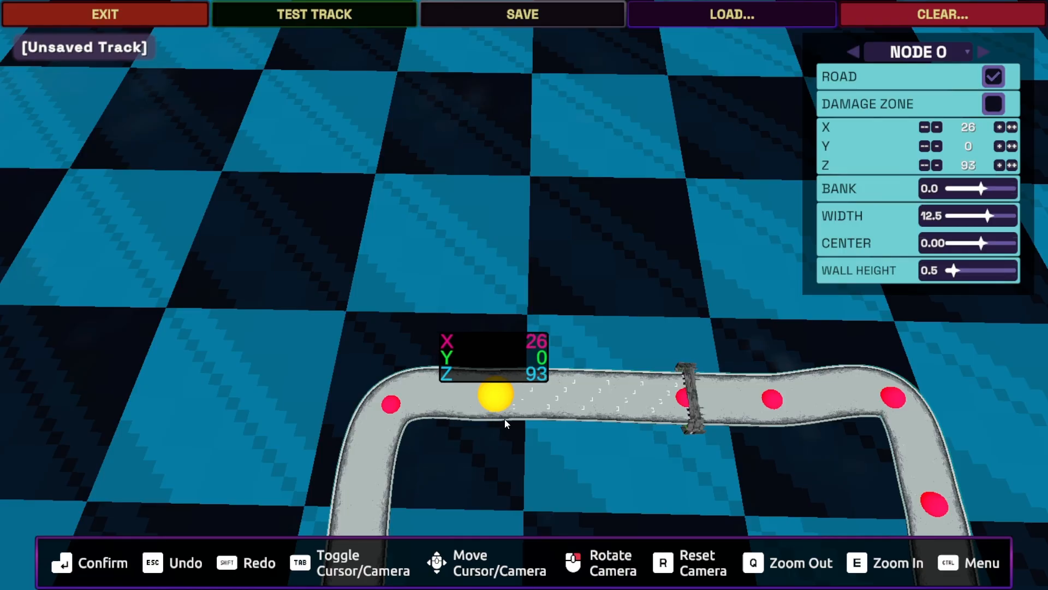
Return to Place Points and examine the circuit's corners and the spacing between its points
key(d)
right_drag(619, 421, 733, 486)
key(q)
key(d)
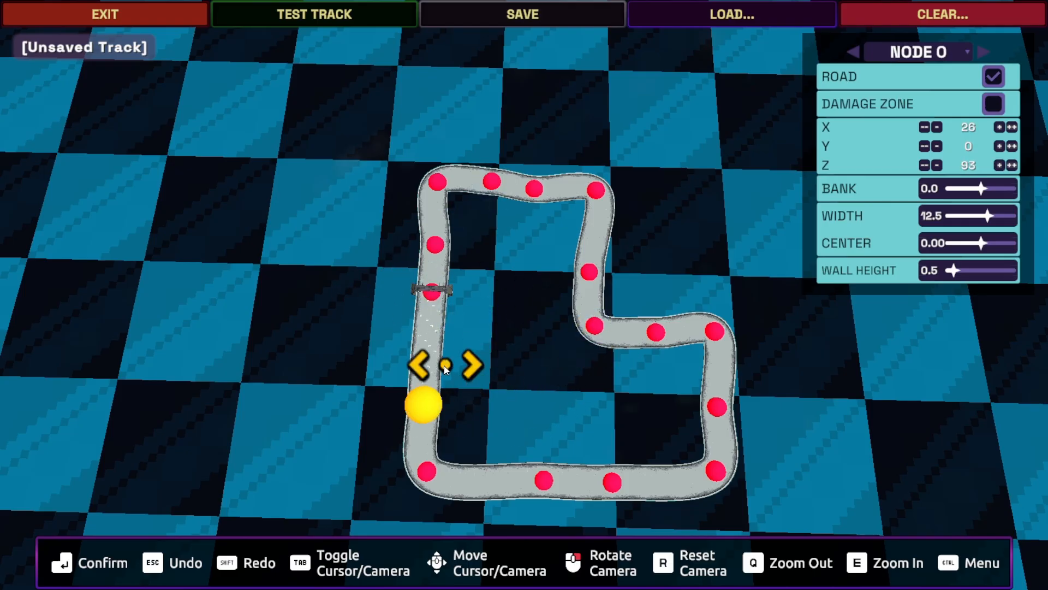
right_drag(576, 418, 568, 313)
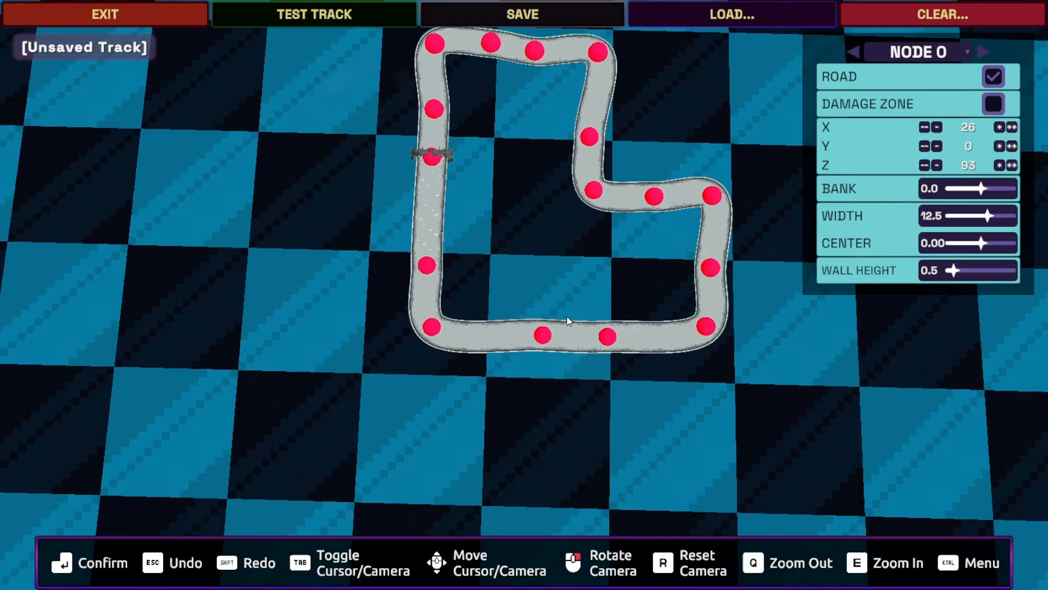
key(ctrl)
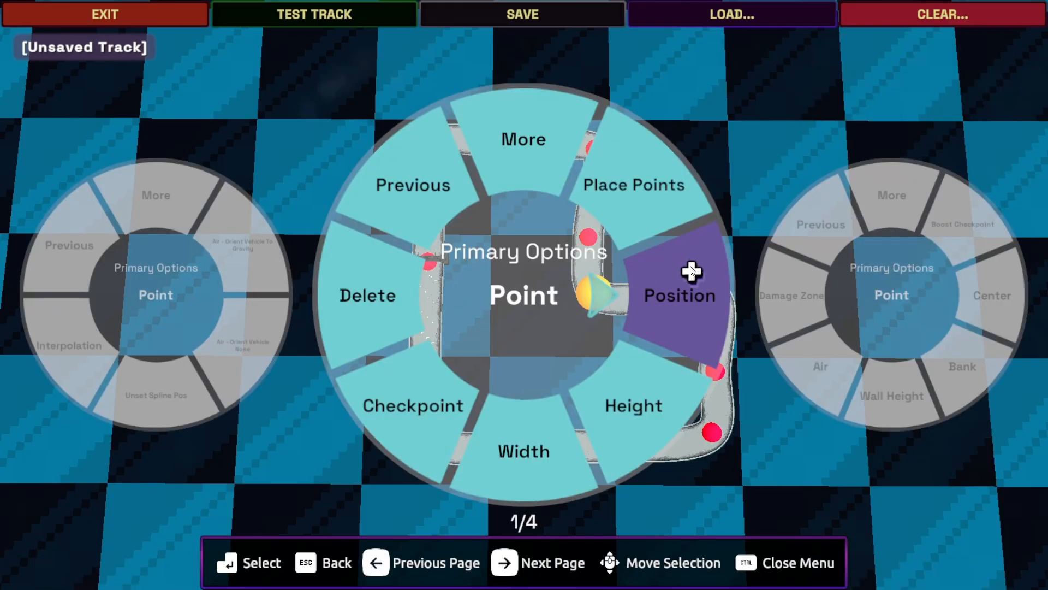
click(630, 181)
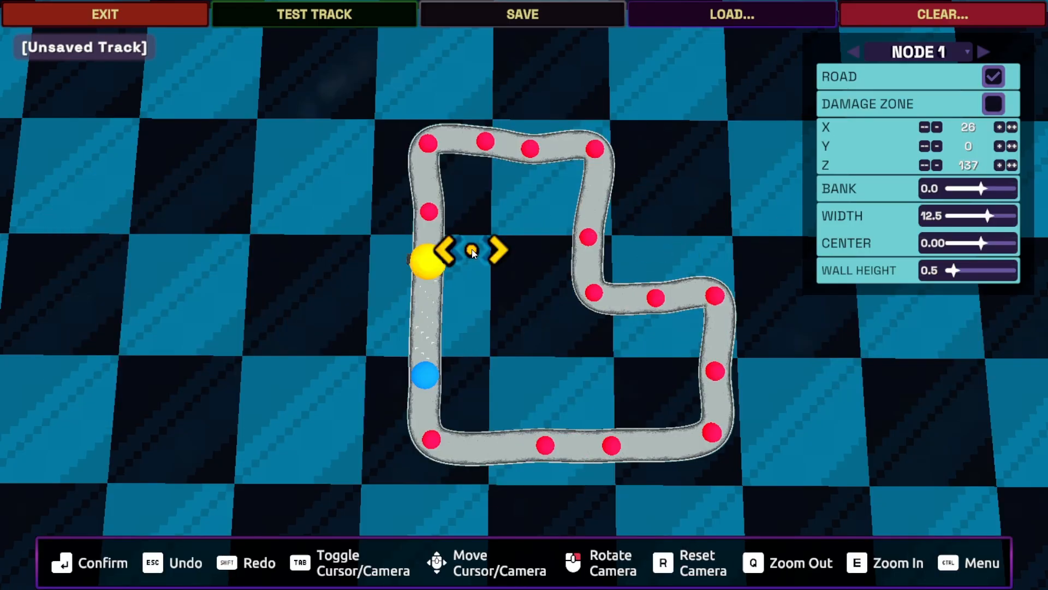
right_drag(490, 247, 482, 271)
key(e)
key(w)
key(d)
key(w)
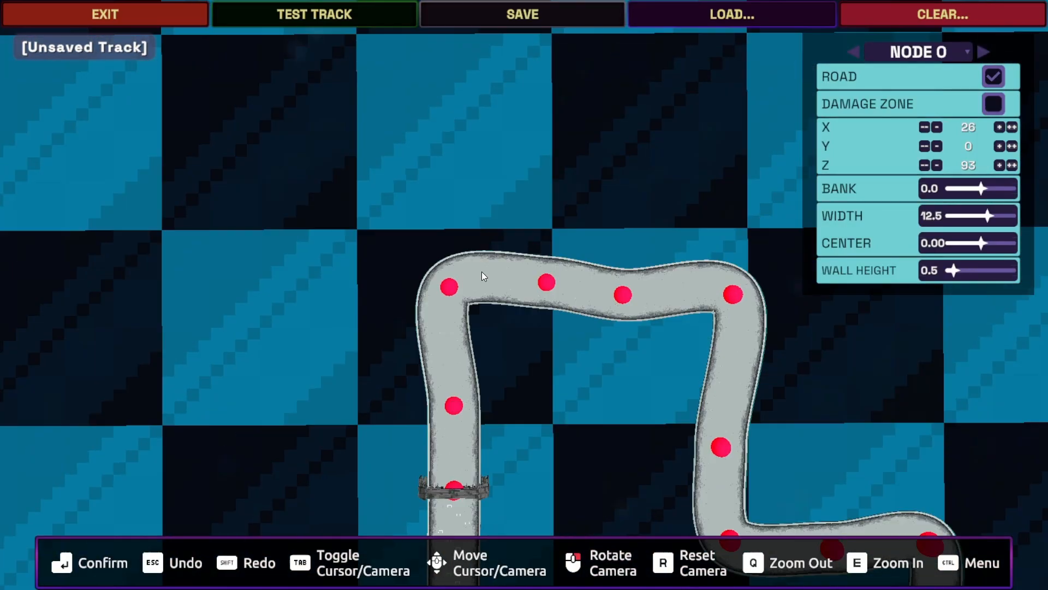
key(s)
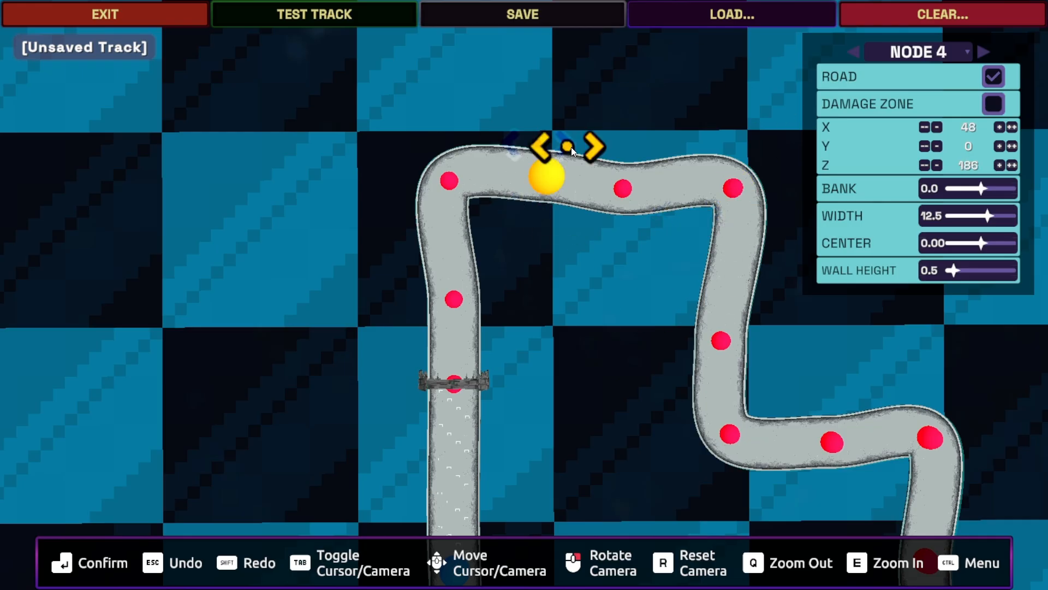
key(s)
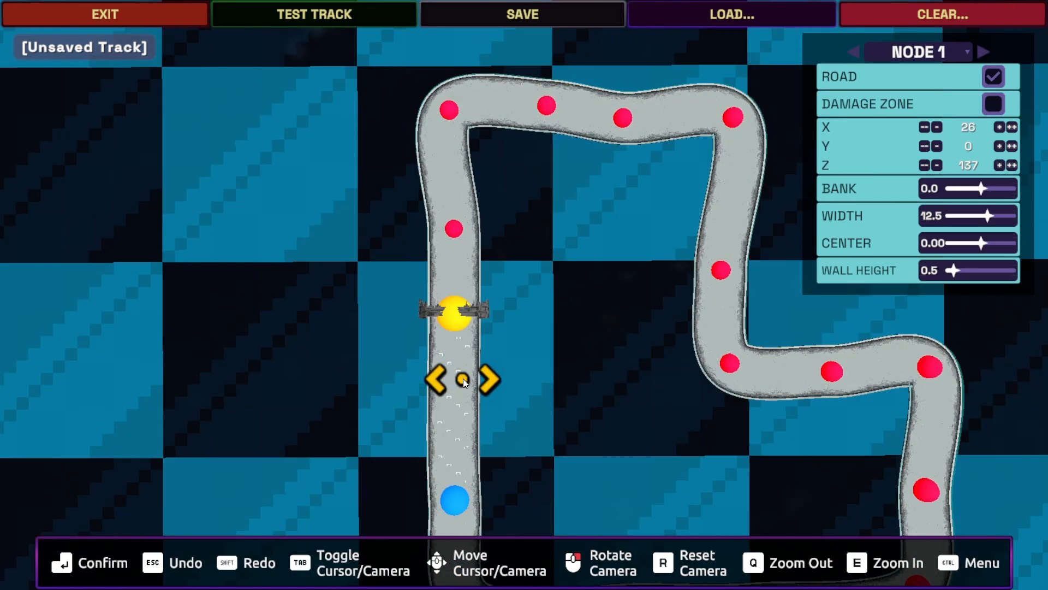
key(q)
key(q)
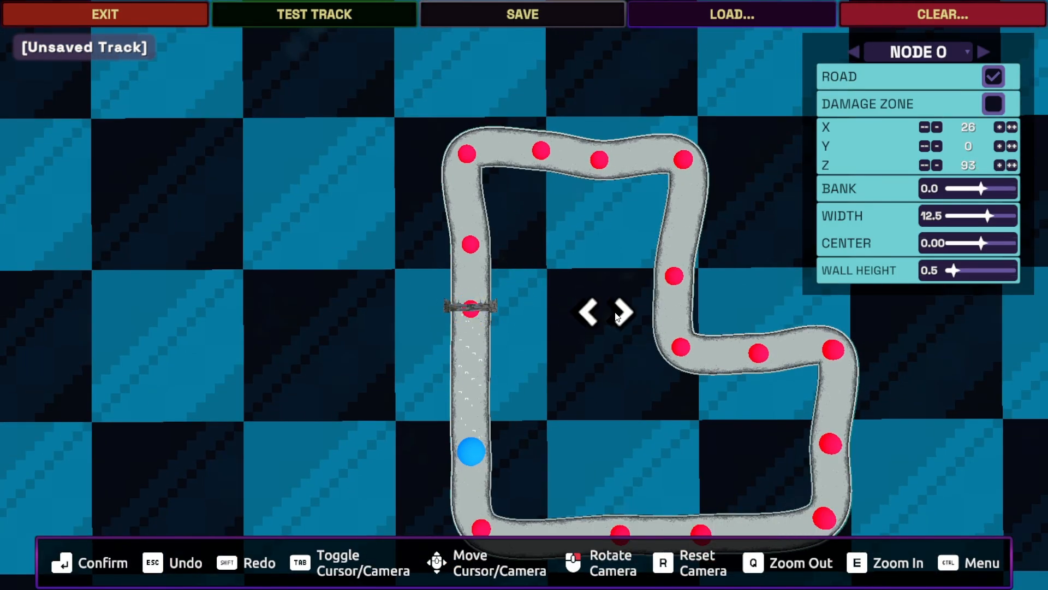
key(w)
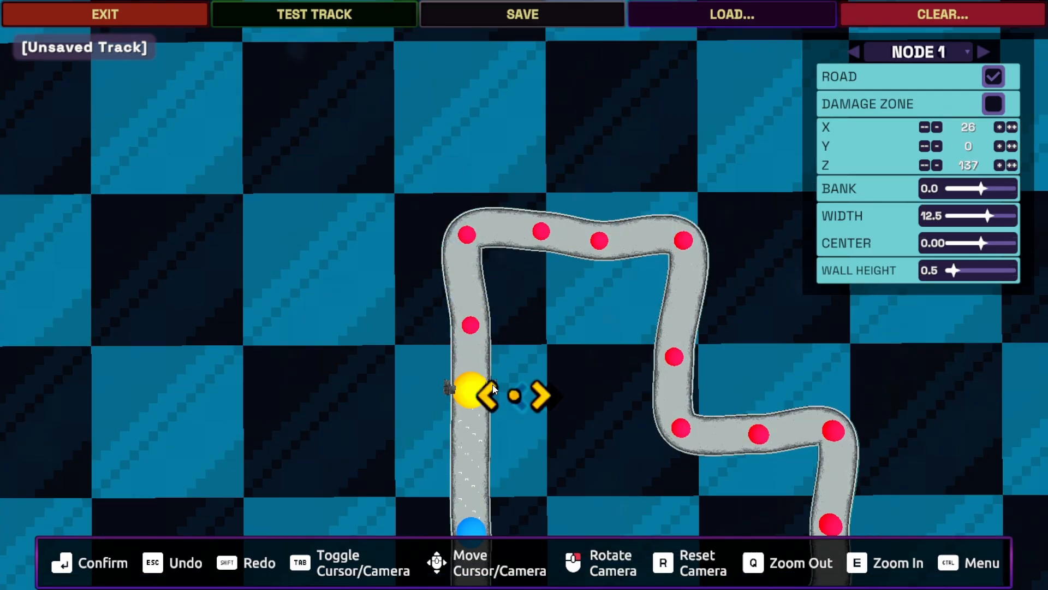
right_drag(536, 358, 542, 306)
key(s)
key(d)
Select the point just past the finish gate and insert a new point between it and the first corner
right_drag(509, 351, 502, 394)
key(w)
key(e)
key(a)
key(d)
click(399, 392)
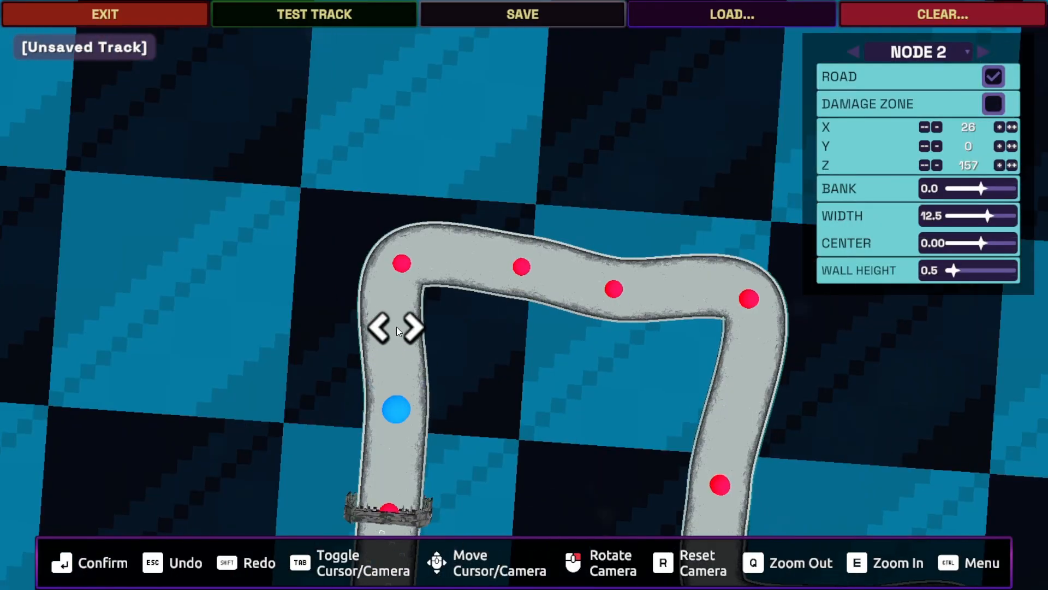
click(394, 320)
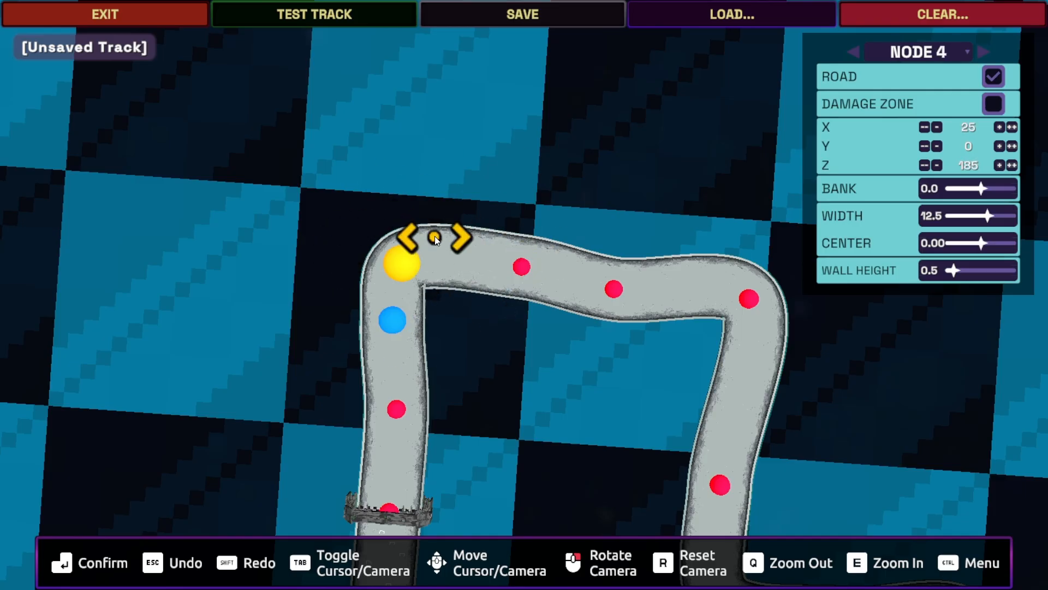
Insert two points in sequence after the first corner and pull the second one inward to smooth the bend
click(420, 262)
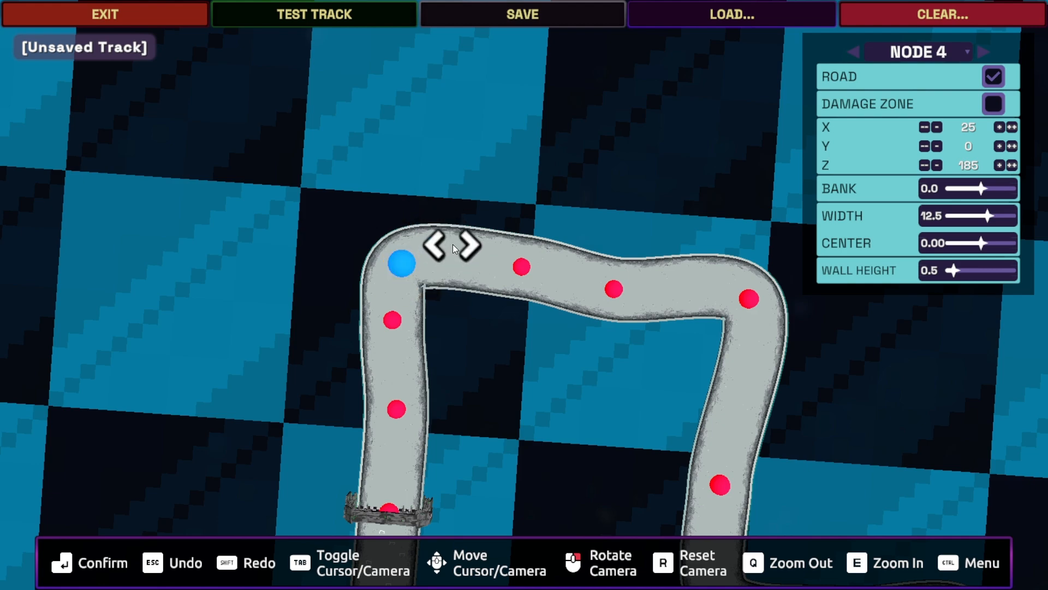
click(453, 244)
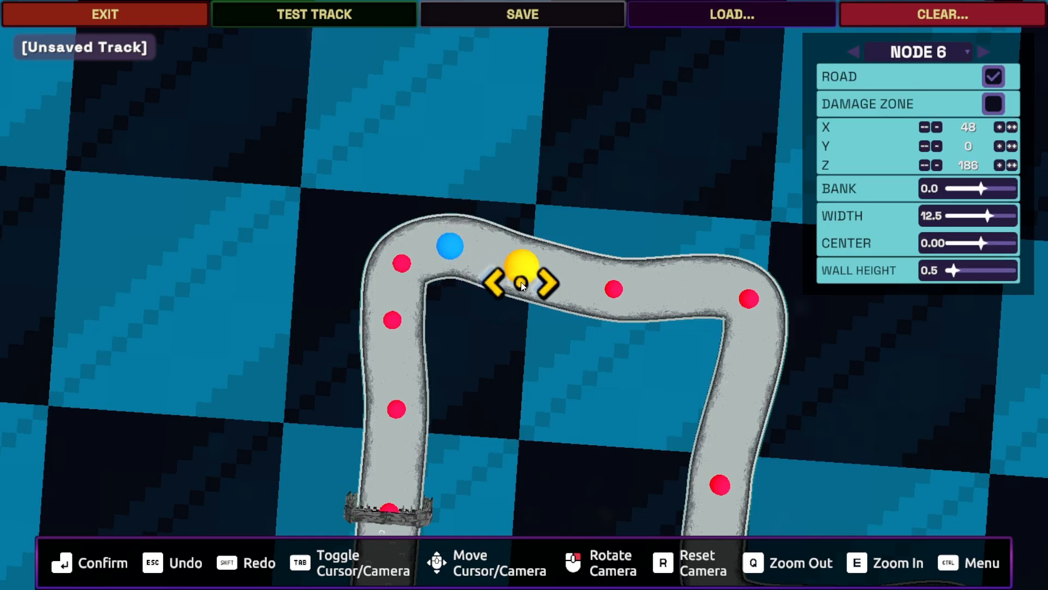
click(493, 221)
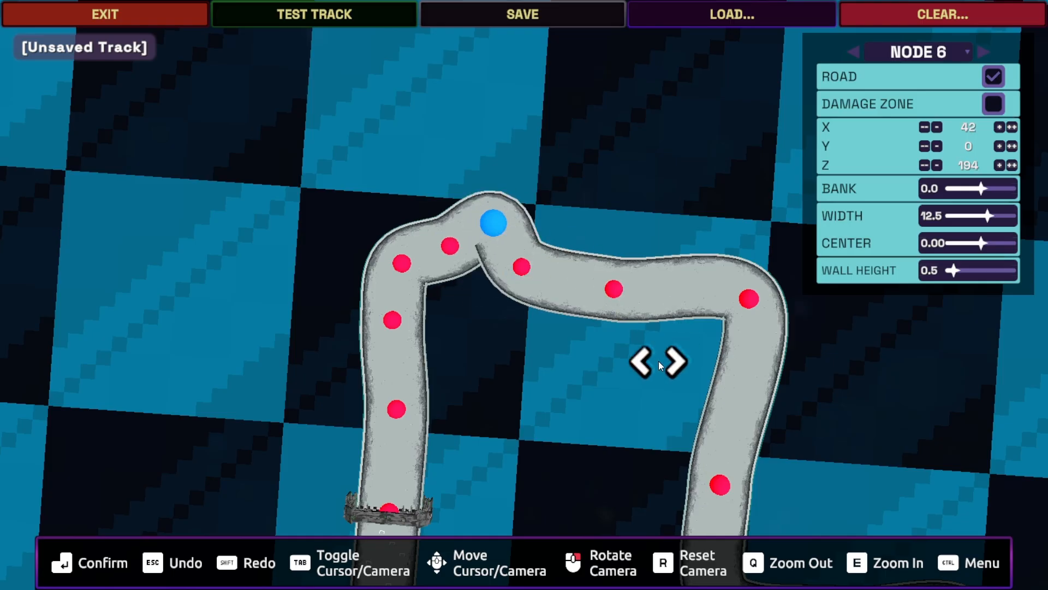
key(ctrl)
drag(507, 220, 505, 247)
With Place Points, insert two points between the point at X 66, Z 183 and the second corner
key(ctrl)
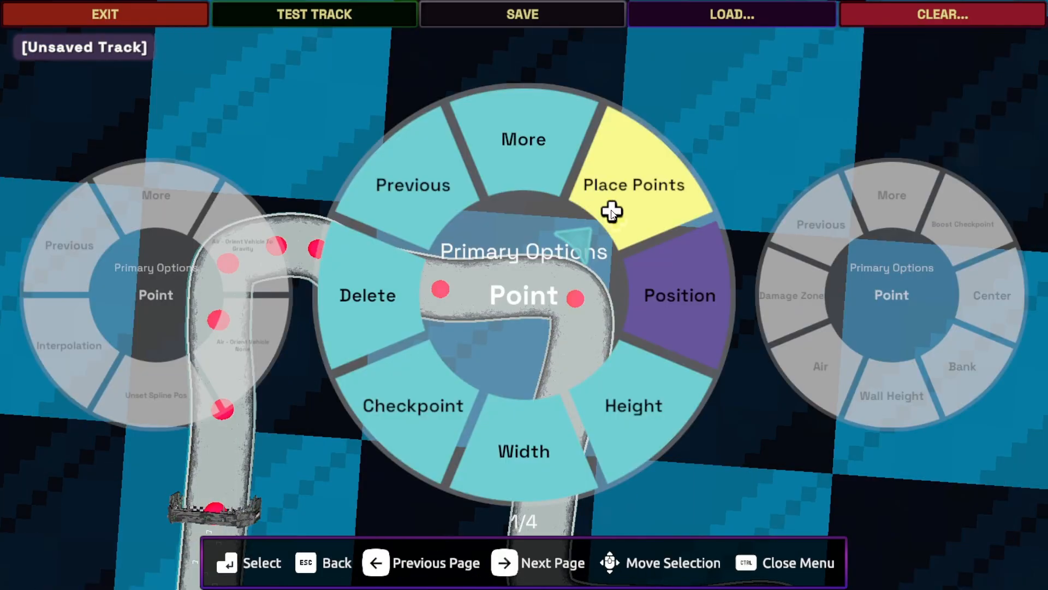
click(622, 228)
click(610, 183)
key(Escape)
scroll(474, 276, down, 3)
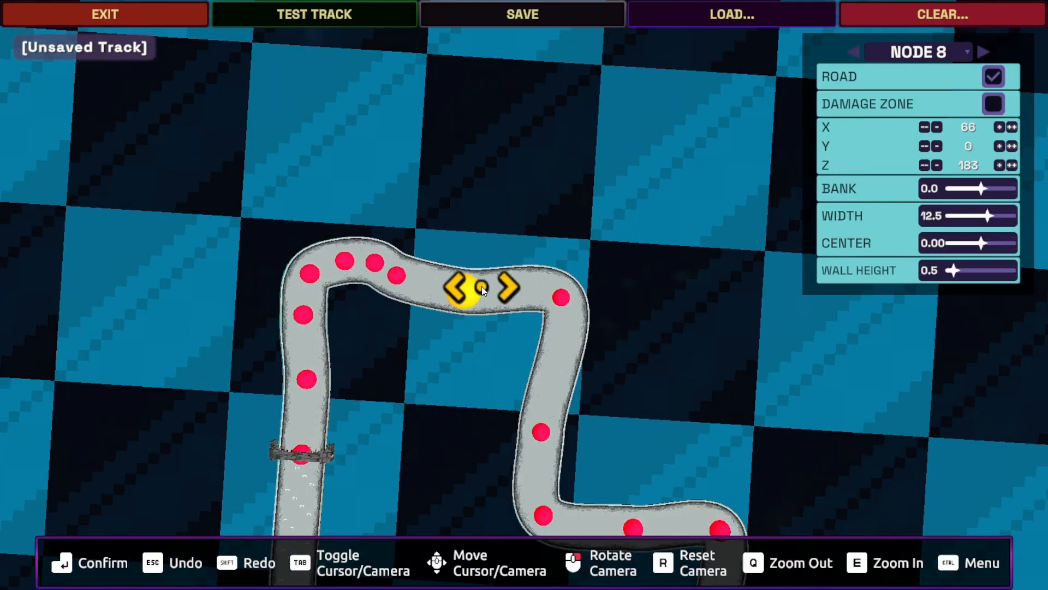
scroll(489, 293, up, 5)
scroll(492, 292, up, 2)
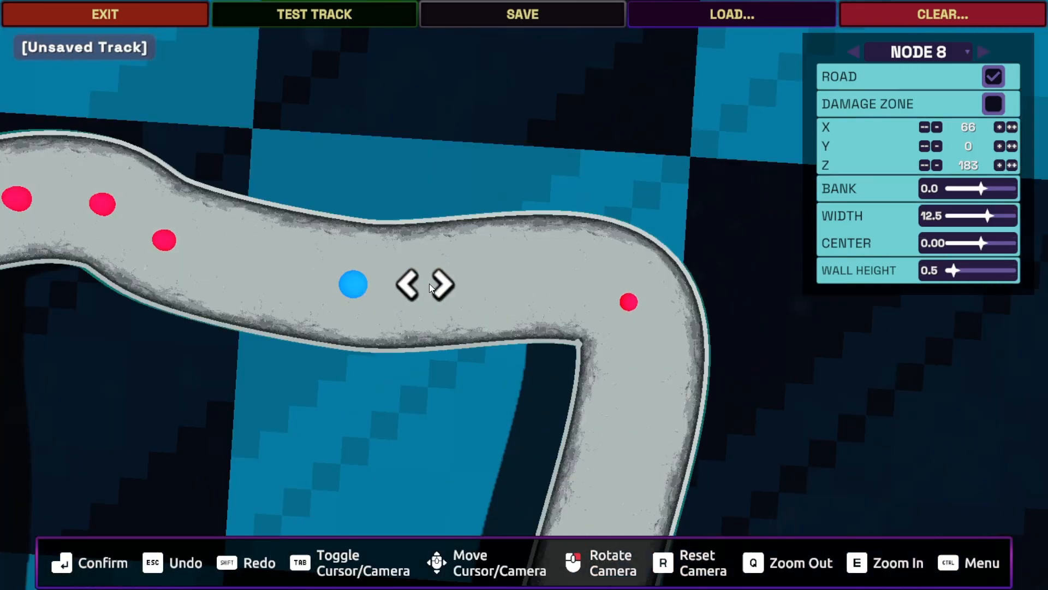
click(439, 279)
click(547, 284)
Select the second corner and insert two points after it, at X 93, Z 174 and X 91, Z 165
click(624, 328)
click(635, 397)
scroll(650, 382, down, 3)
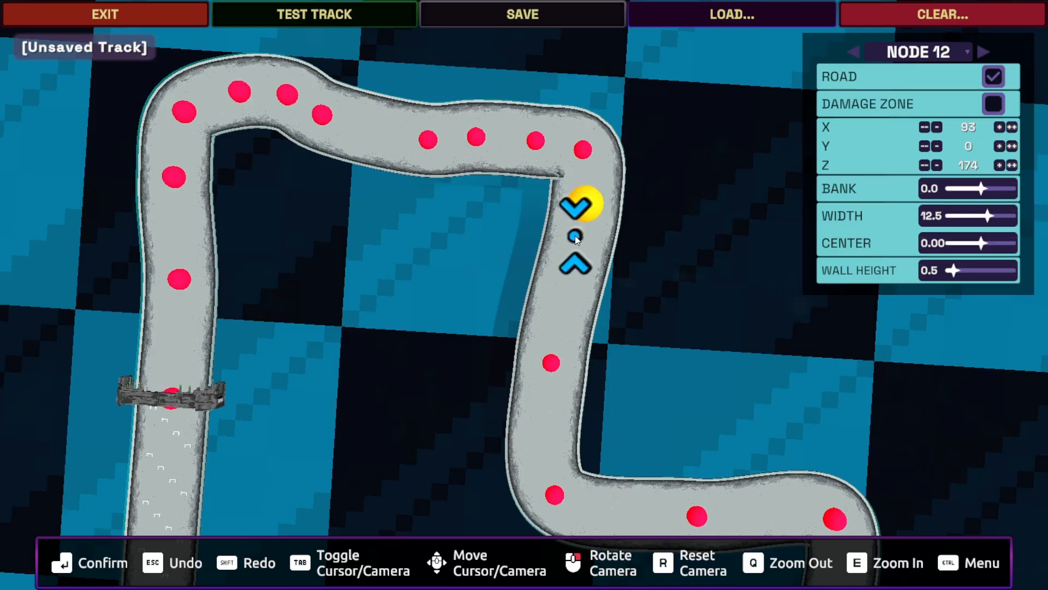
click(572, 263)
Insert one point just before and one just after the inner corner of the circuit
key(q)
key(s)
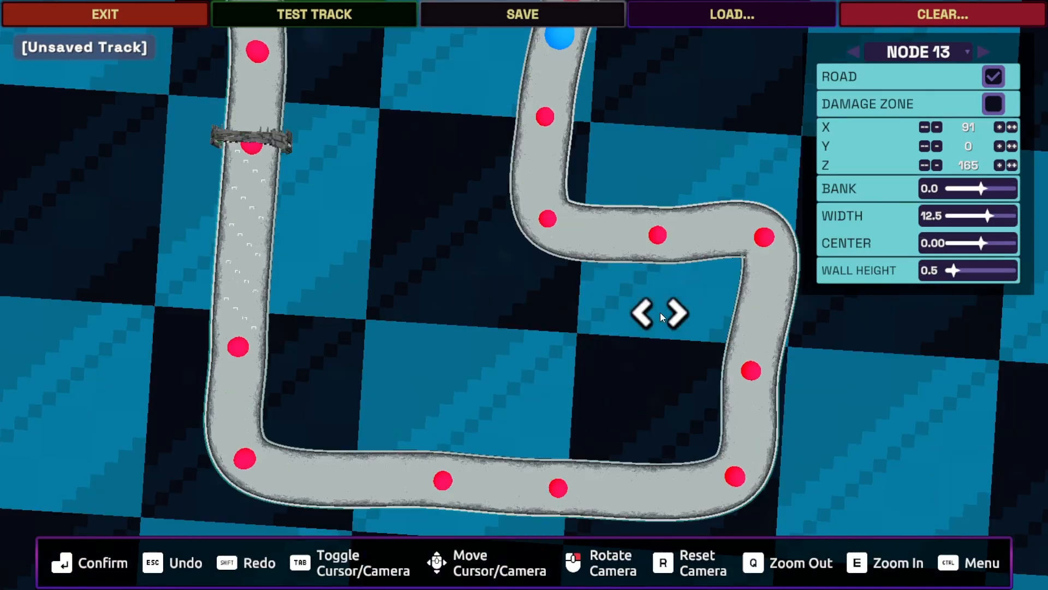
key(w)
click(549, 320)
click(538, 359)
key(w)
click(584, 309)
click(606, 310)
Select the point at X 115, Z 123 and insert a point between it and the next outer corner
key(d)
click(467, 310)
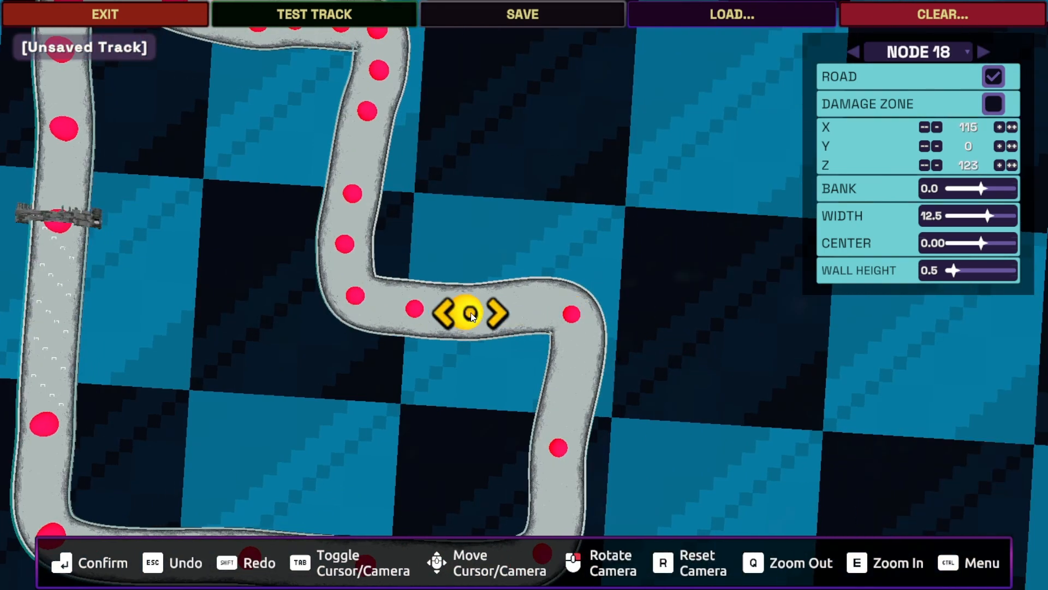
click(523, 307)
Select the corner at X 138, Z 124 and insert two points after it, at X 139, Z 113 and X 138, Z 103
click(573, 316)
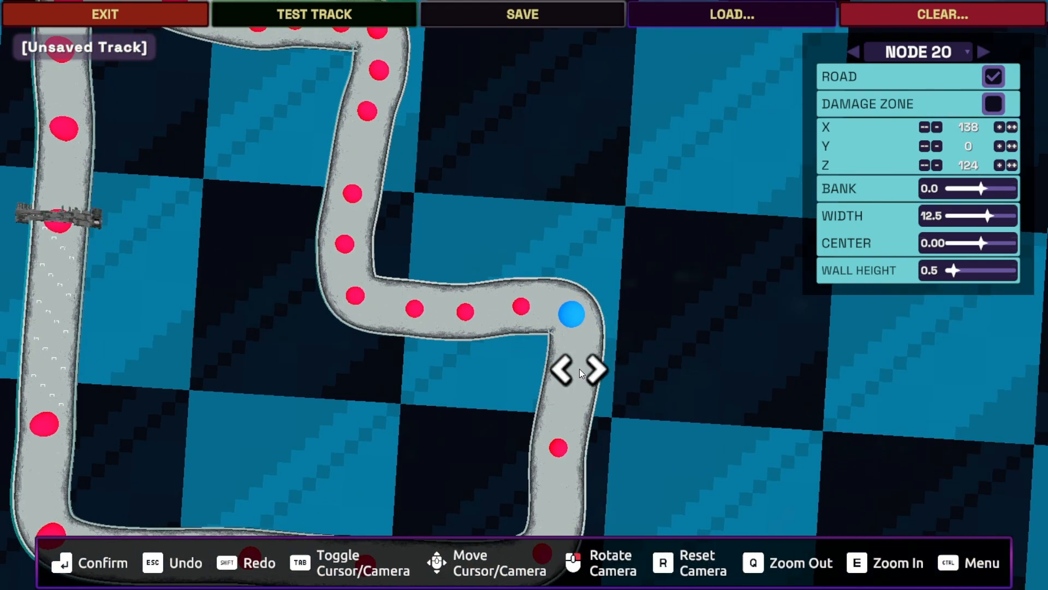
click(575, 365)
key(s)
key(w)
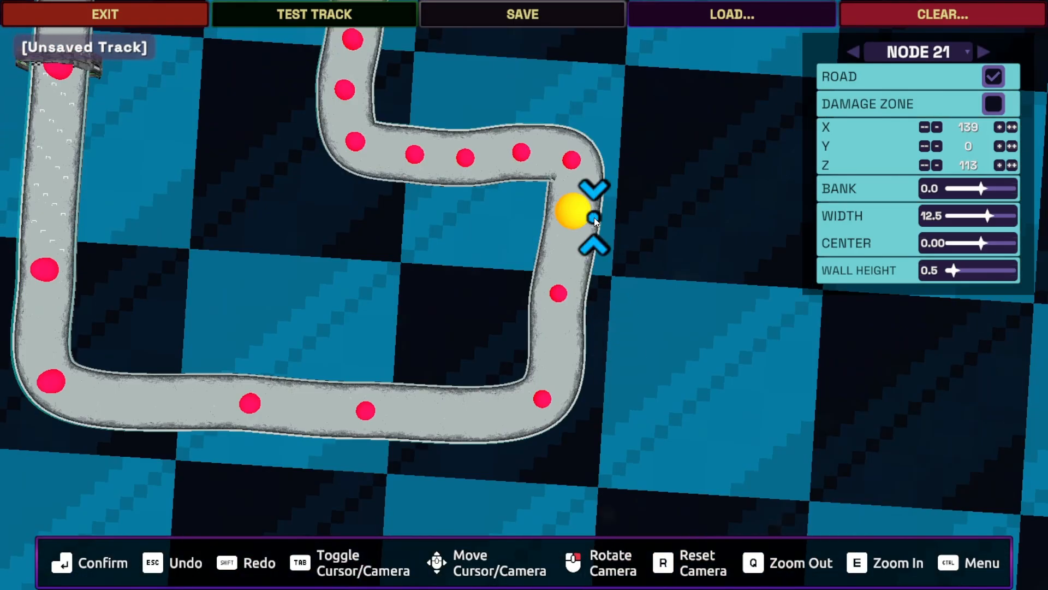
click(557, 292)
key(e)
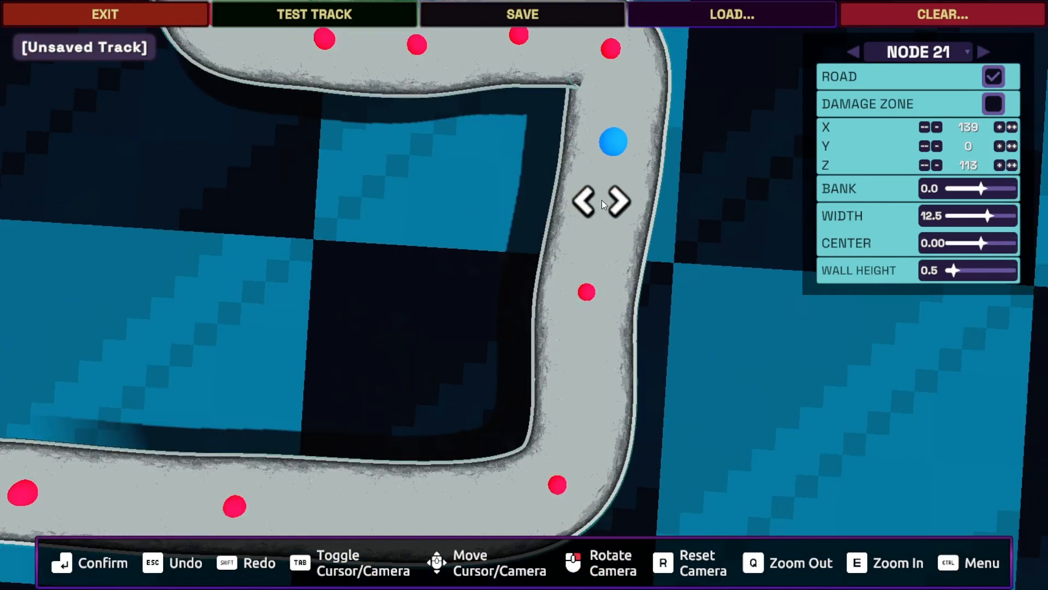
click(601, 221)
key(q)
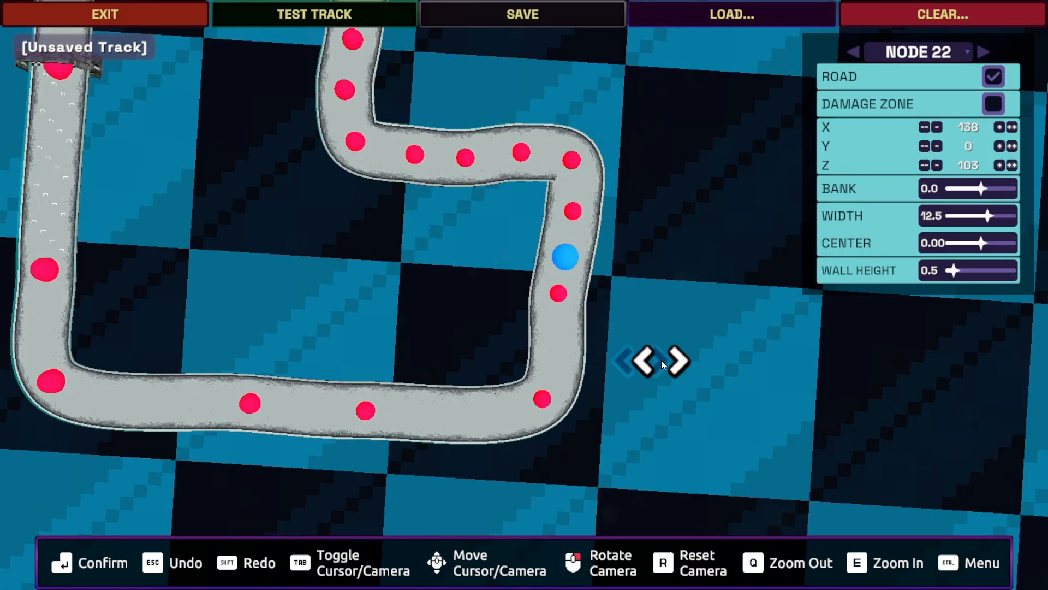
Insert a point at X 137, Z 83 below the point at X 137, Z 95, and more points around the lower corners, ending at X 27, Z 81
right_drag(352, 382, 425, 372)
key(e)
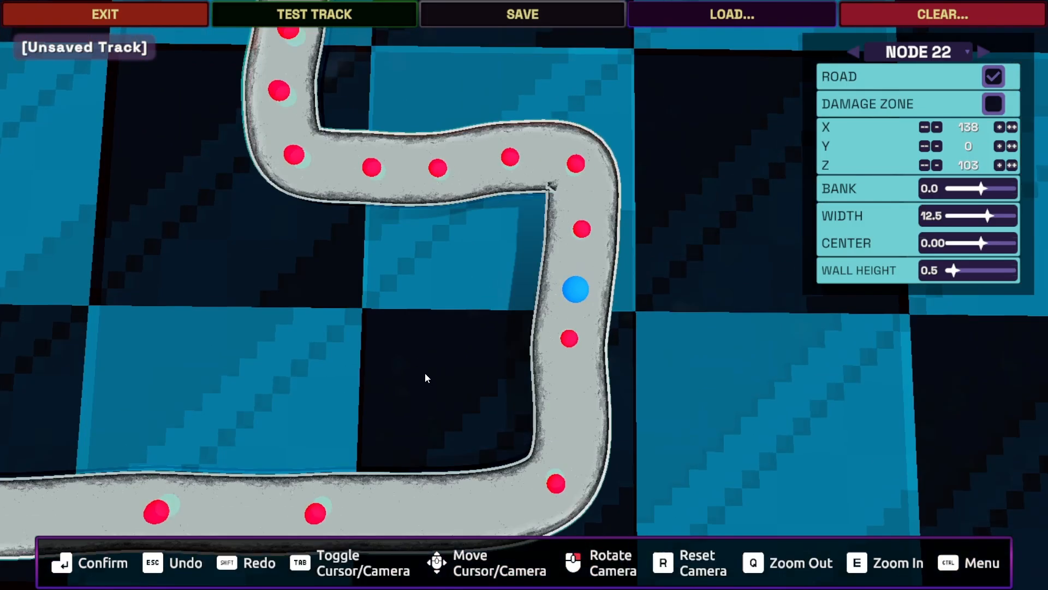
key(s)
key(d)
key(q)
key(w)
key(a)
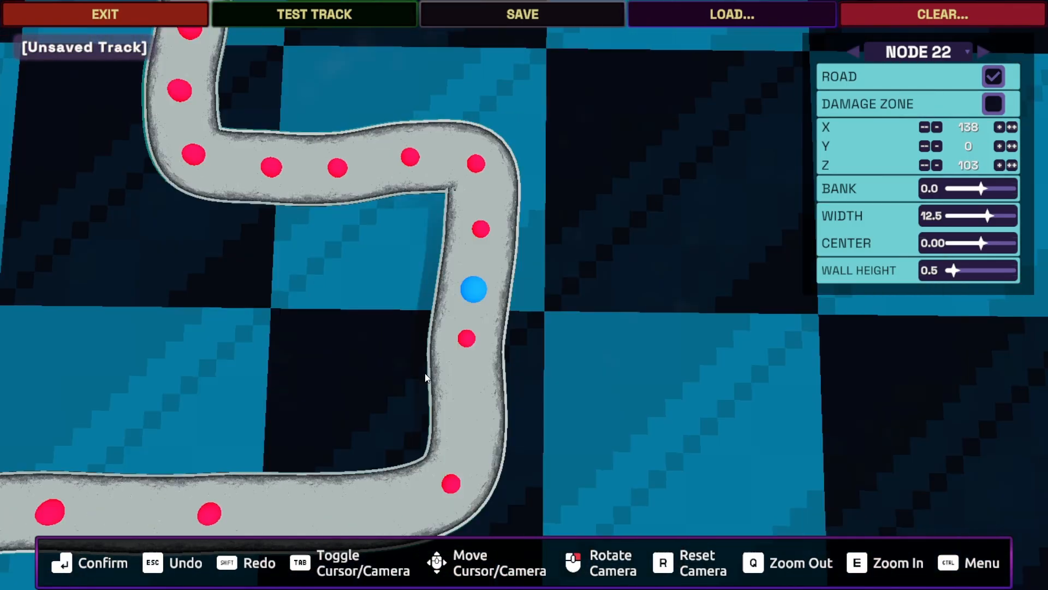
key(s)
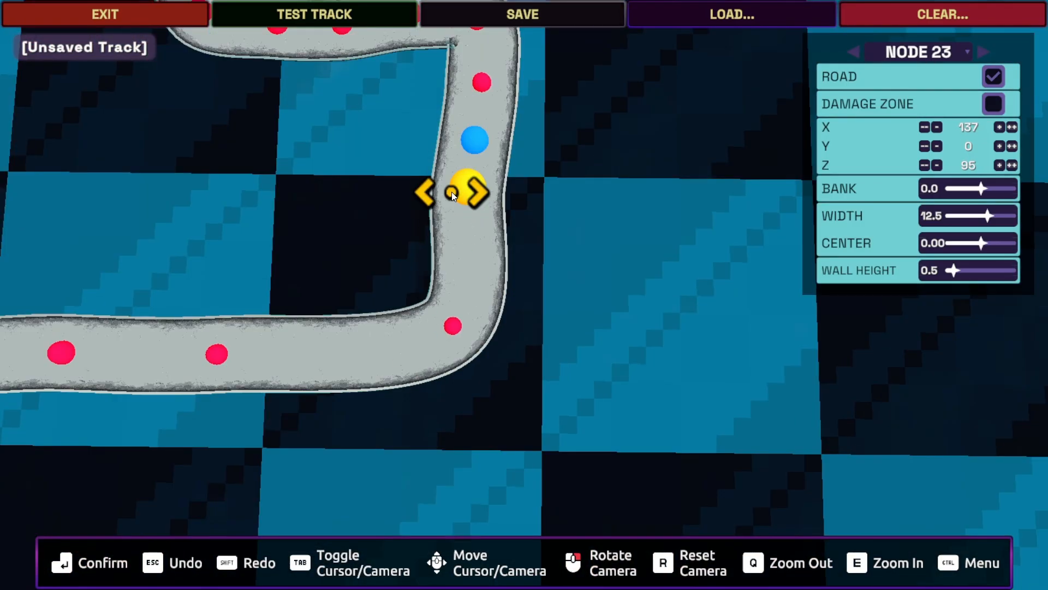
click(451, 192)
click(466, 258)
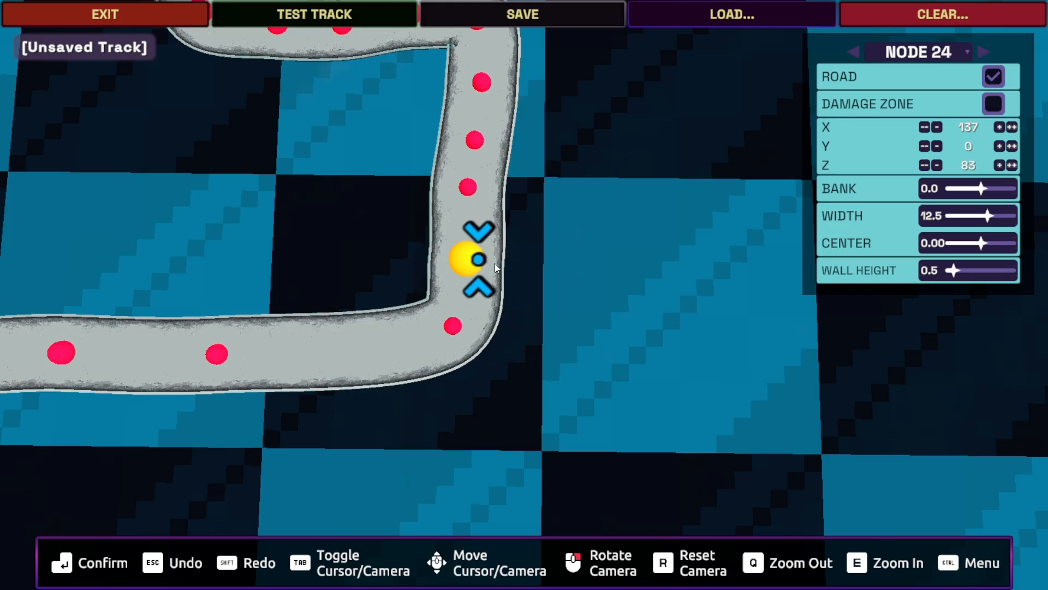
key(a)
click(606, 327)
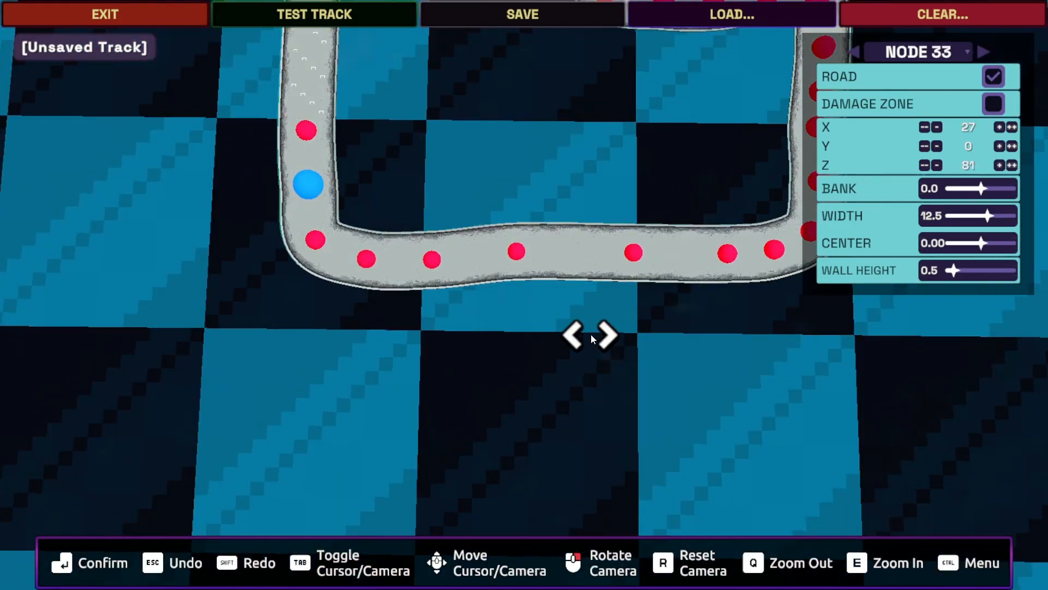
Insert four points after the one at X 97, Z 67, running down from X 95, Z 49 and across to X 80, Z 17
key(q)
key(d)
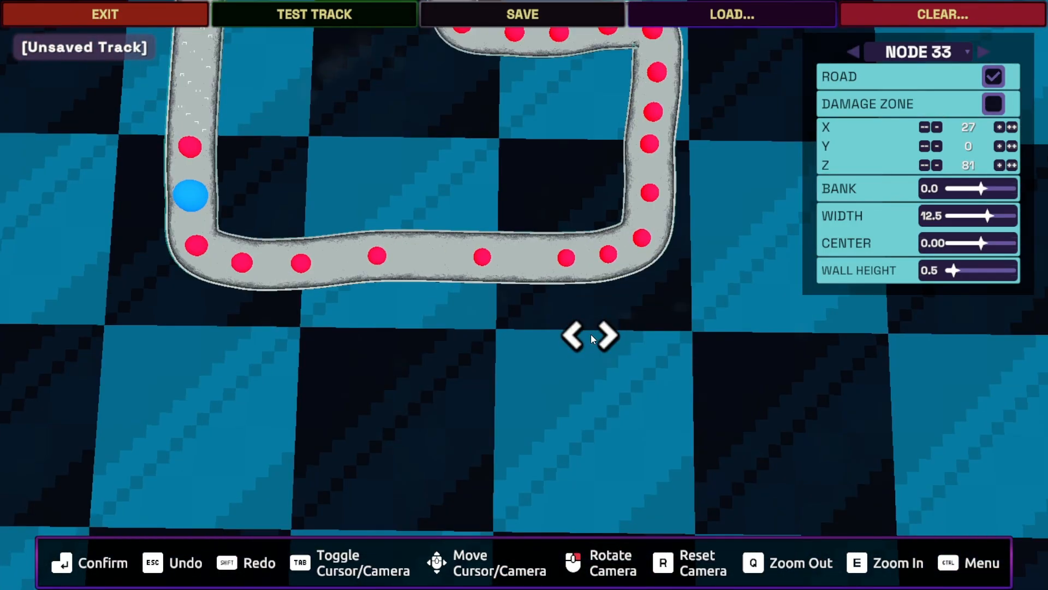
key(a)
click(585, 277)
click(580, 339)
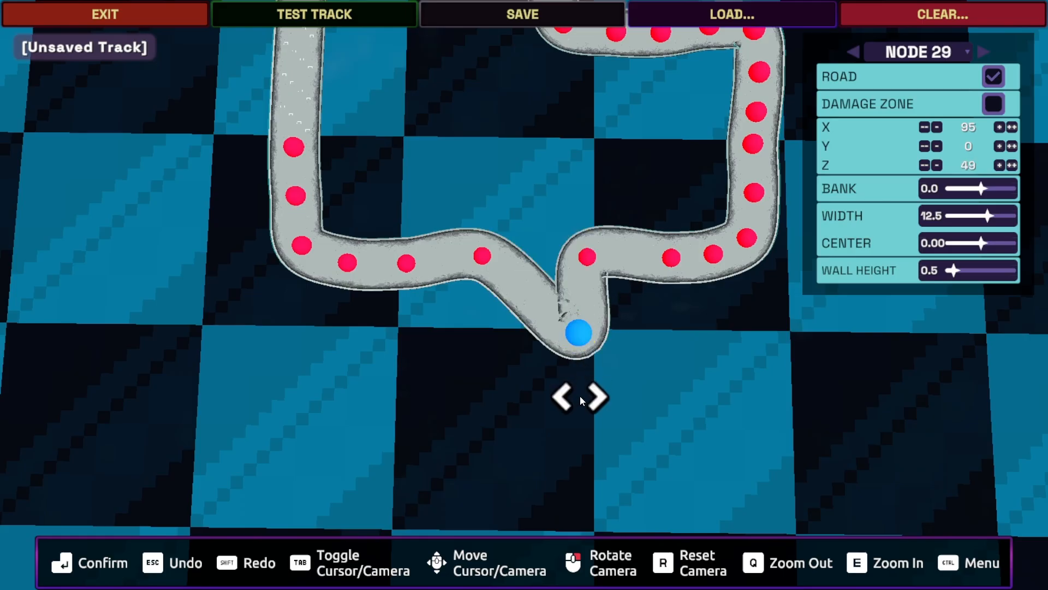
click(579, 395)
key(s)
click(569, 398)
click(512, 397)
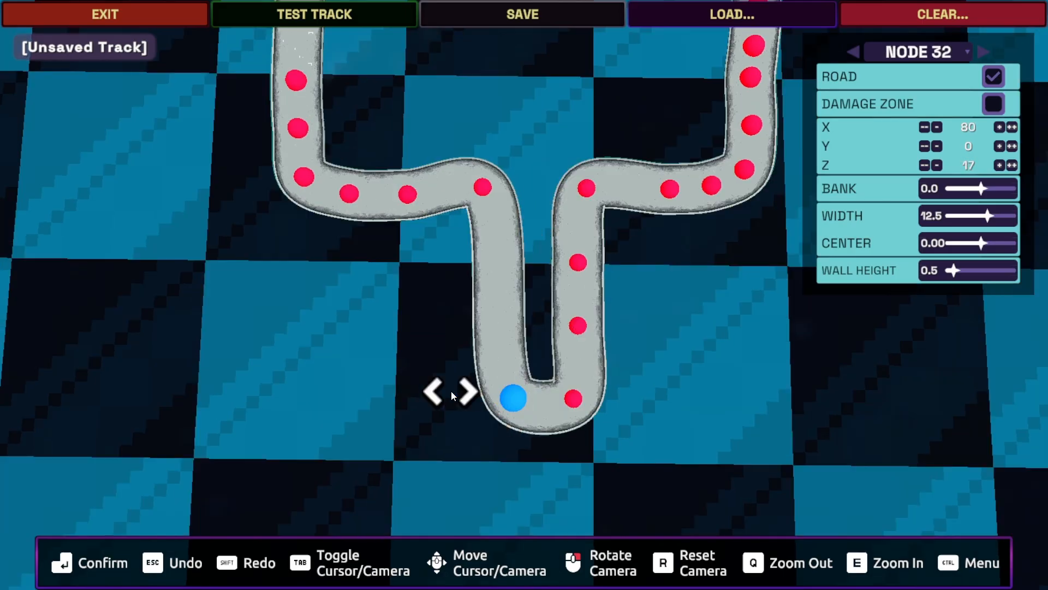
Insert three points up the other side of the new loop, ending at X 63, Z 51, and switch to position editing
click(449, 392)
click(451, 325)
click(445, 253)
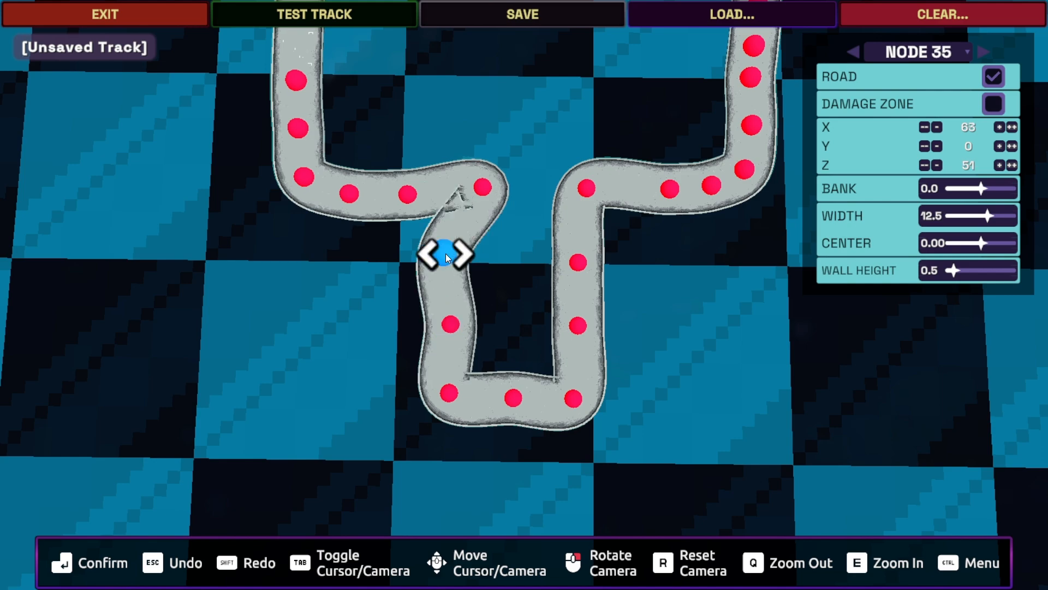
key(ctrl)
click(685, 332)
click(496, 222)
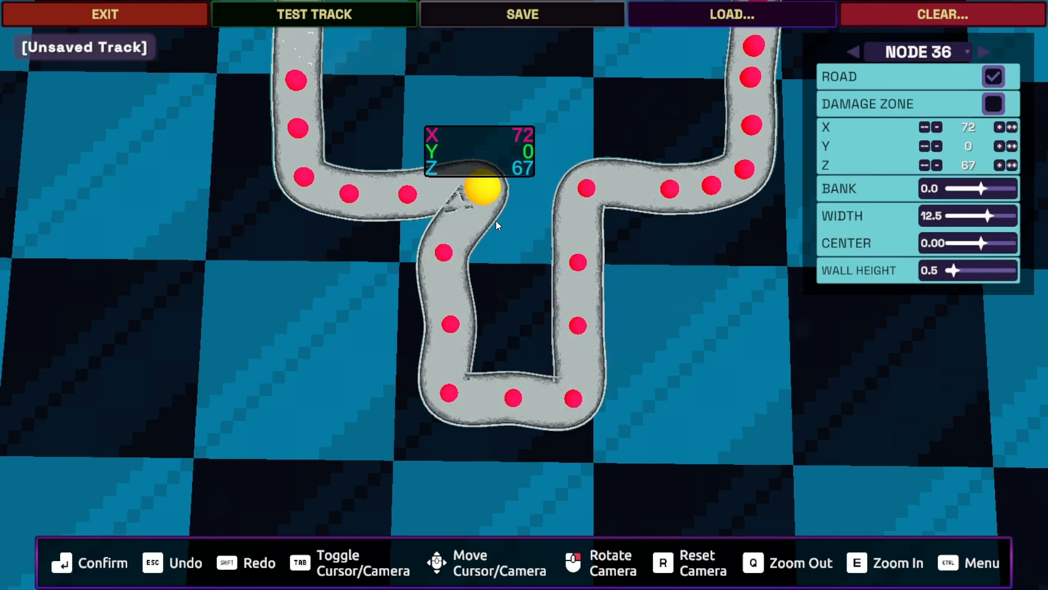
Insert a point between the points at X 63, Z 51 and X 72, Z 67, and return to position editing
key(ctrl)
click(658, 222)
click(455, 251)
click(508, 237)
key(ctrl)
click(726, 309)
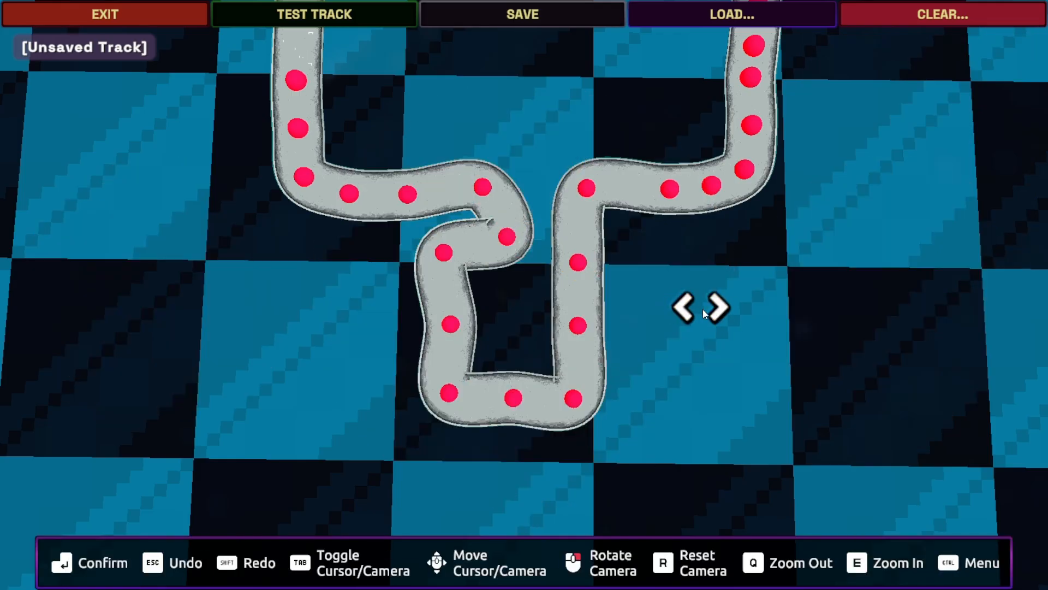
Examine the overall circuit layout, its corners and the new lower loop, for places that need smoothing
key(q)
key(w)
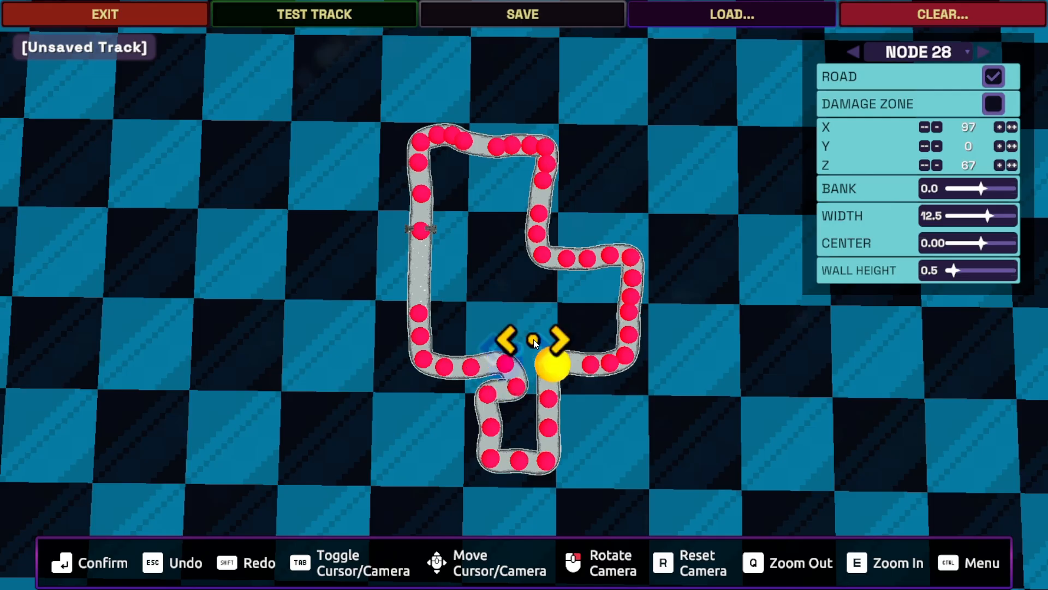
right_drag(638, 440, 634, 451)
key(e)
key(q)
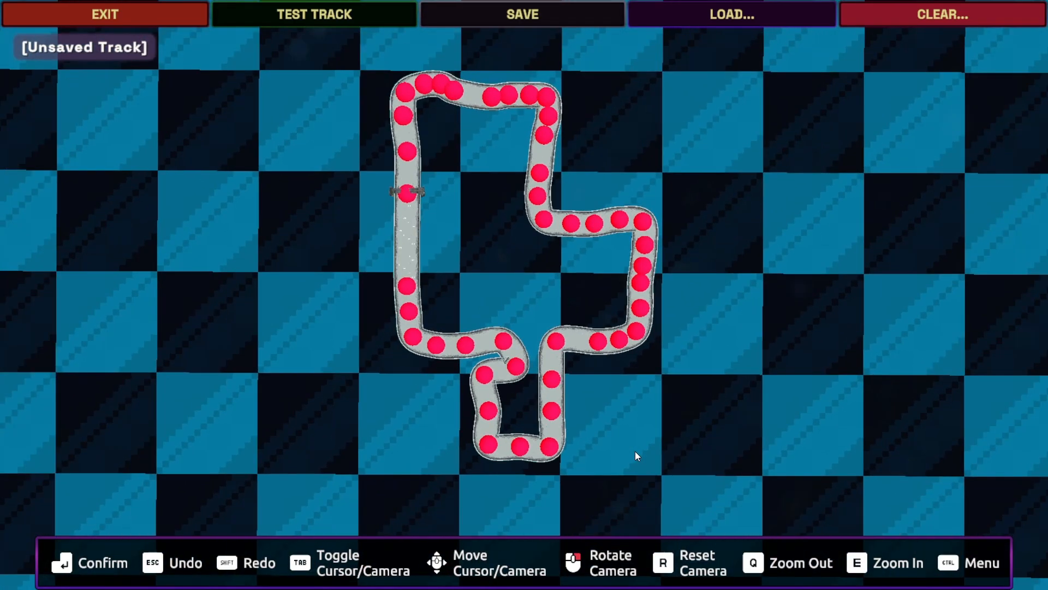
key(e)
key(w)
key(a)
key(d)
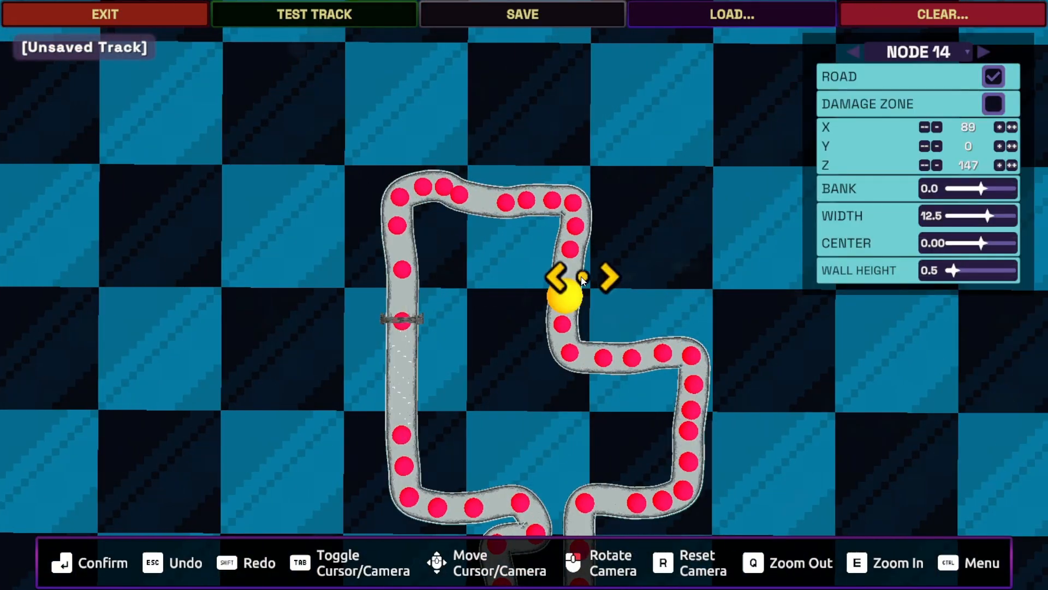
key(s)
key(q)
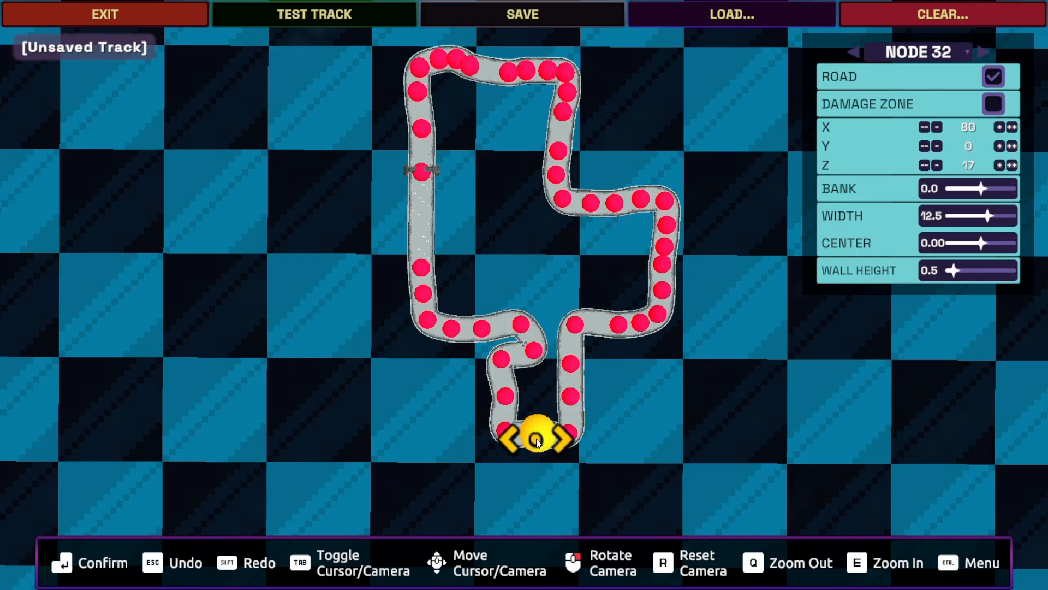
right_drag(592, 268, 591, 277)
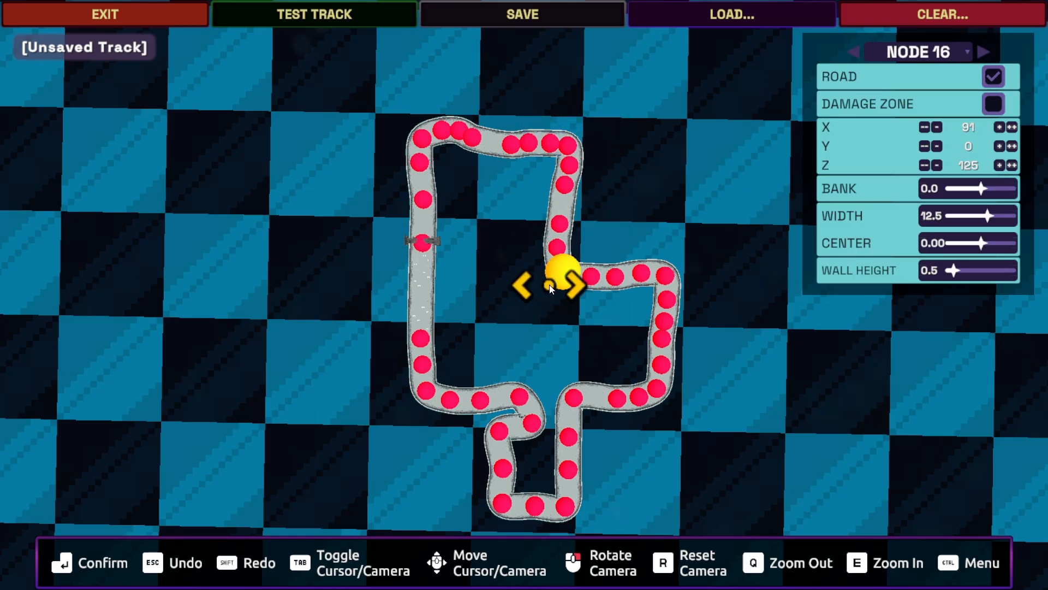
key(s)
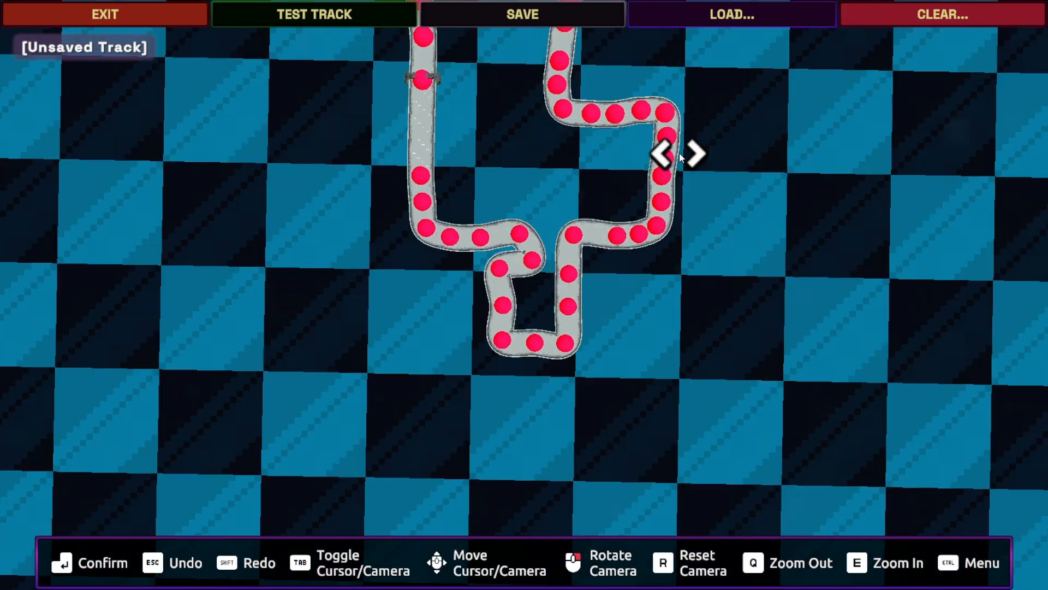
key(d)
key(q)
key(w)
key(a)
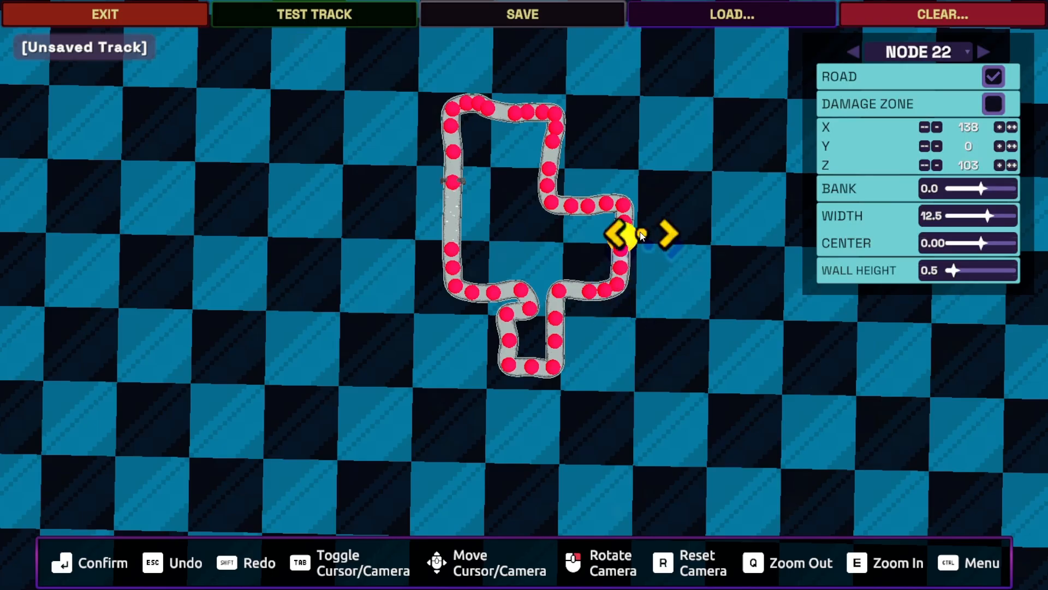
key(e)
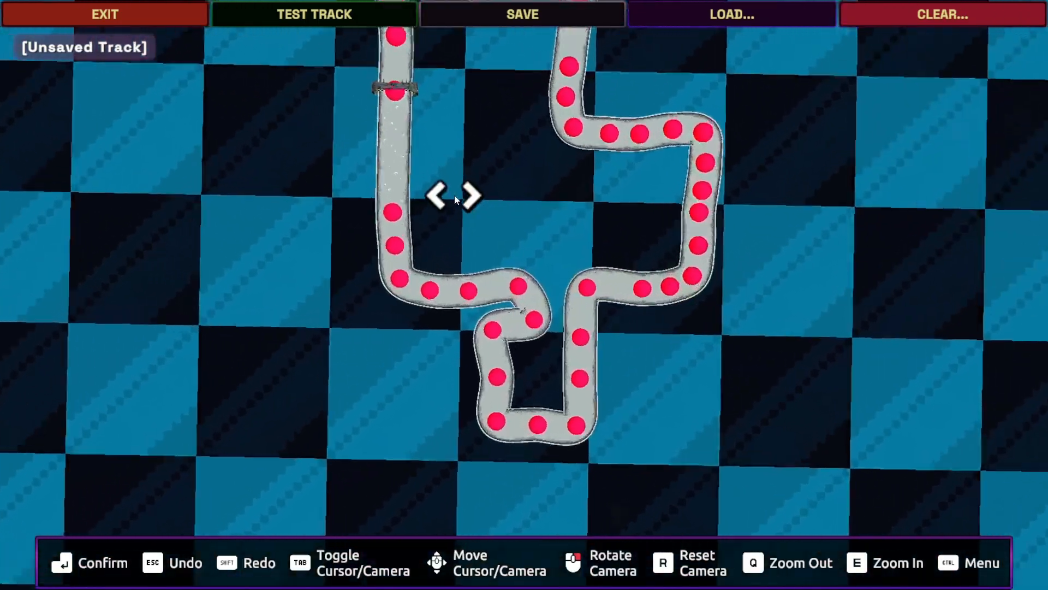
key(w)
key(a)
right_drag(454, 195, 447, 222)
key(s)
key(e)
key(q)
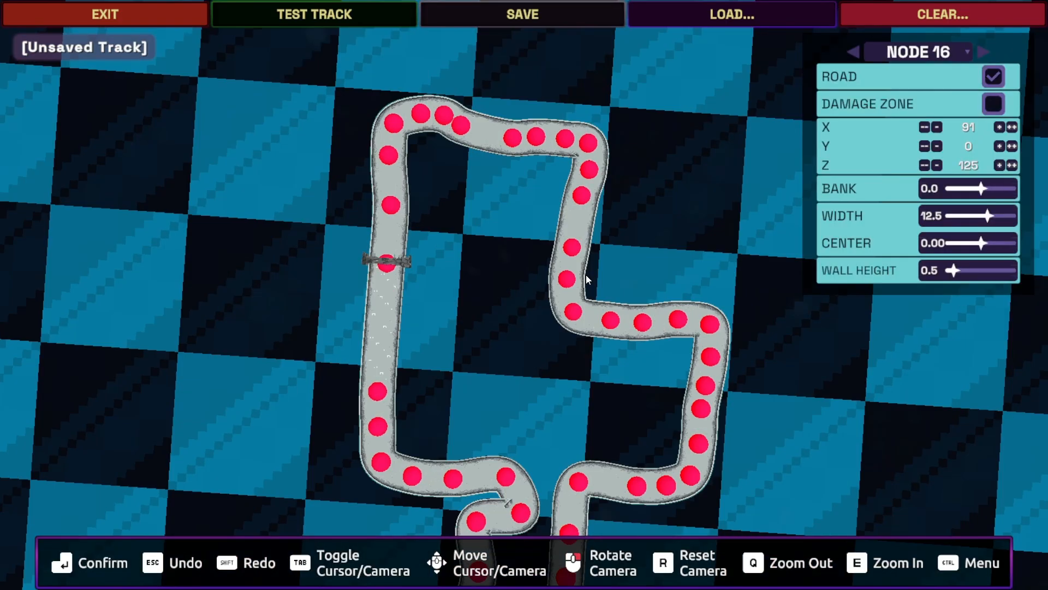
right_drag(586, 276, 571, 284)
click(592, 276)
click(697, 314)
click(571, 285)
click(437, 192)
click(528, 181)
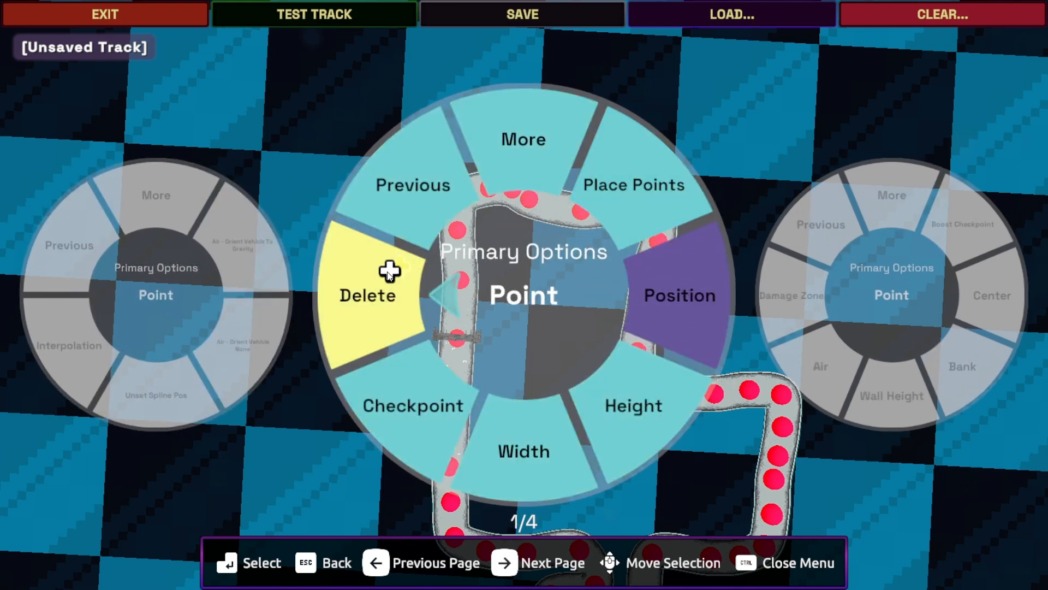
key(Escape)
click(678, 287)
click(692, 287)
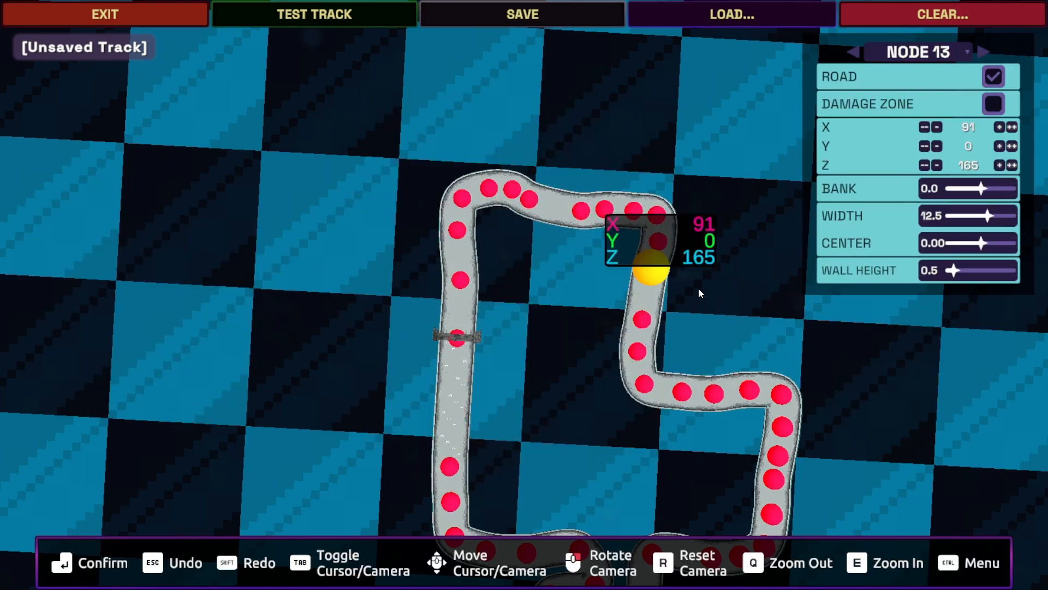
key(Escape)
Move the point just before the first corner into line with the start straight, setting it at X 25
key(e)
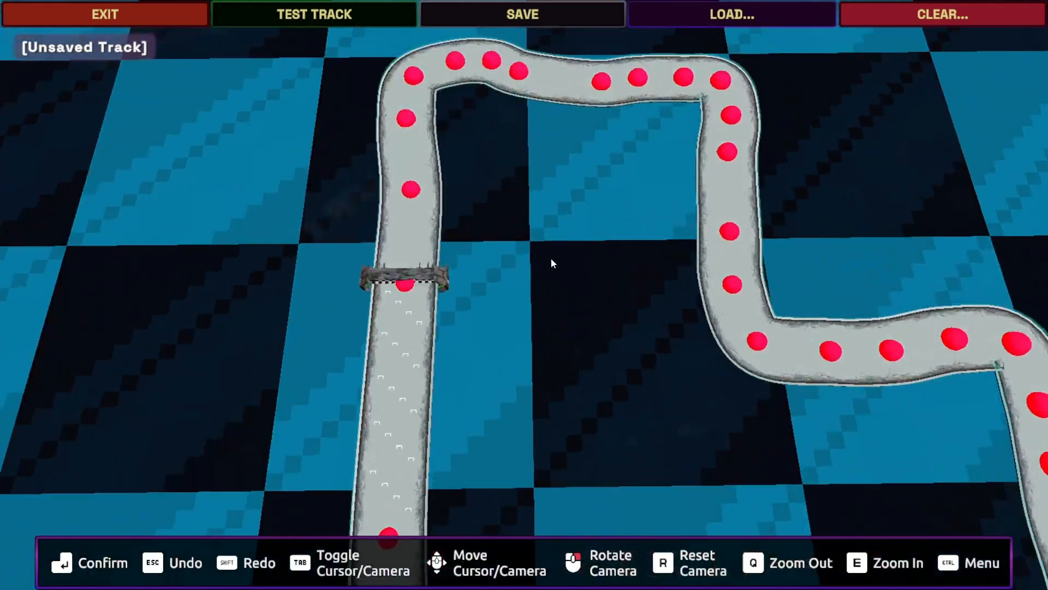
key(Tab)
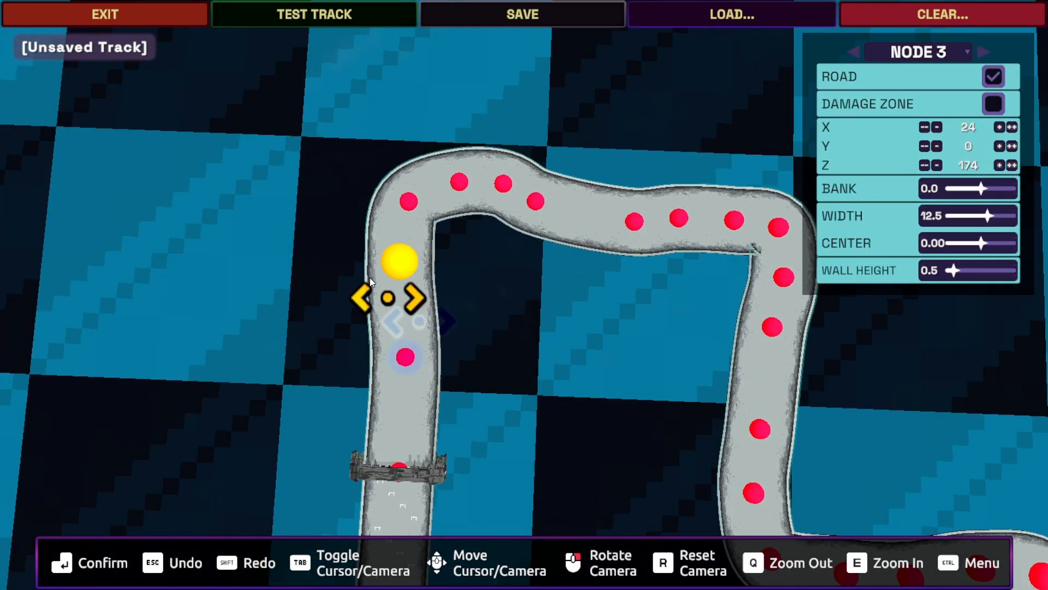
click(398, 277)
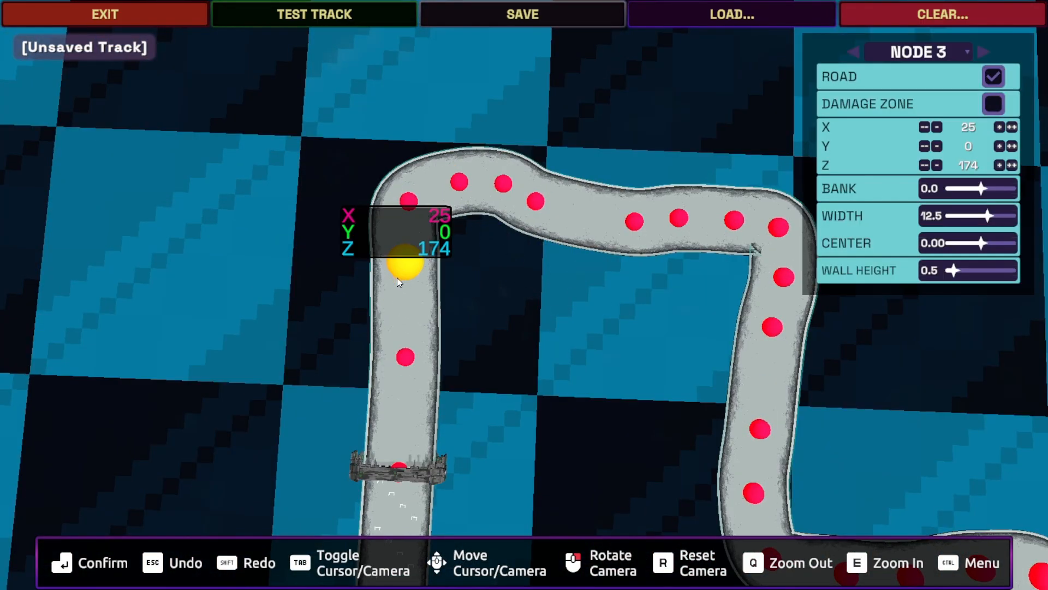
click(398, 277)
Round the first corner by moving its corner point to X 27, Z 183 and nudging the point after it
click(394, 218)
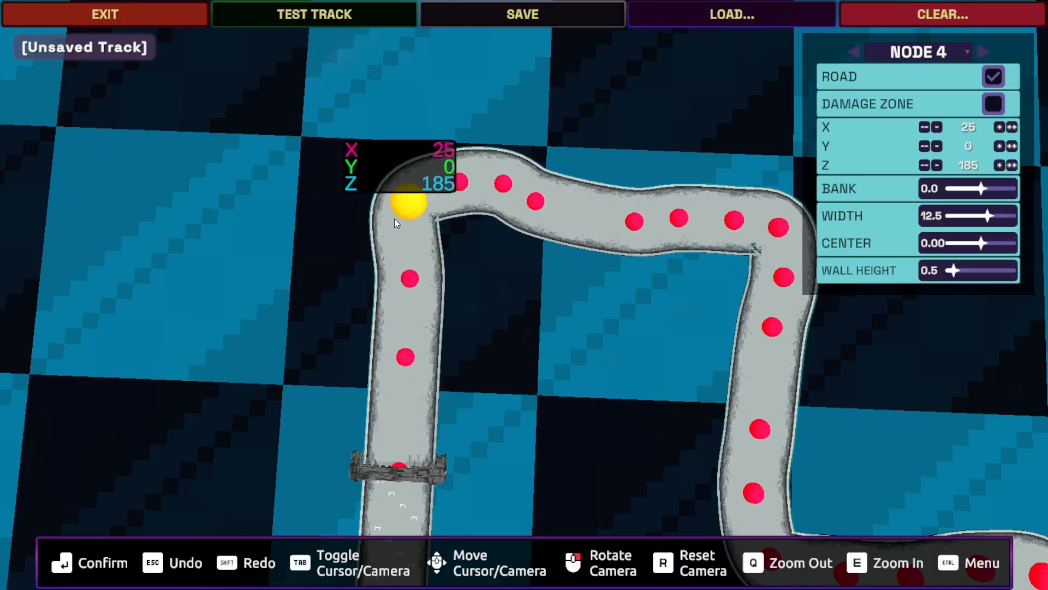
click(416, 222)
click(464, 188)
click(463, 187)
click(413, 222)
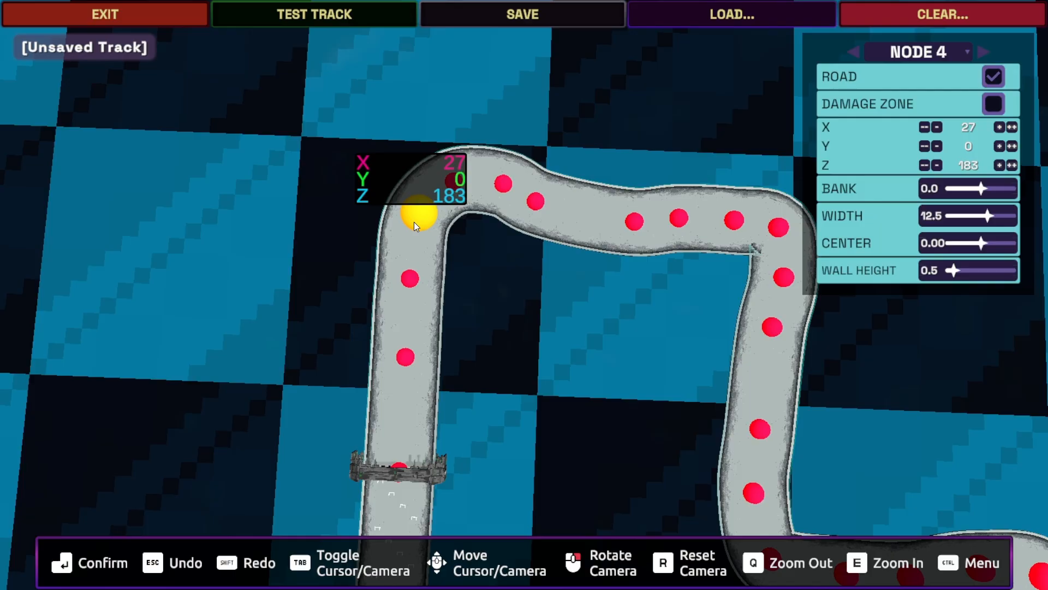
drag(423, 200, 423, 208)
Align the two points following the first corner's exit along the top straight, at X 43, Z 190 and X 54, Z 190
click(502, 171)
click(503, 171)
click(536, 199)
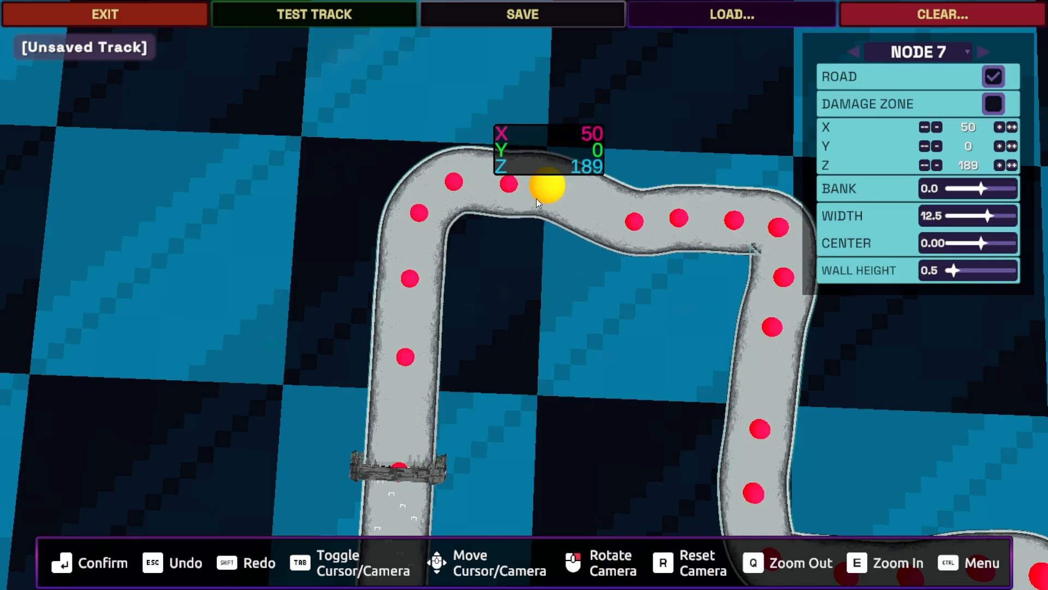
drag(536, 198, 552, 198)
drag(482, 185, 482, 180)
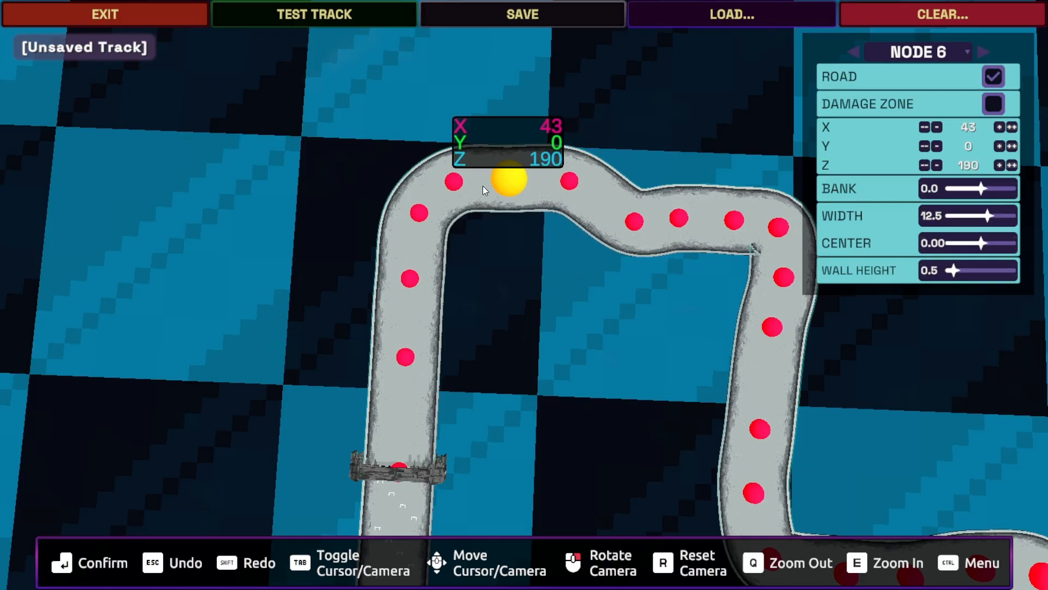
Raise the next two points on the top straight into line with the others, the first at X 66, Z 190
drag(520, 233, 427, 234)
right_drag(519, 233, 482, 252)
scroll(478, 254, up, 2)
middle_drag(483, 252, 318, 358)
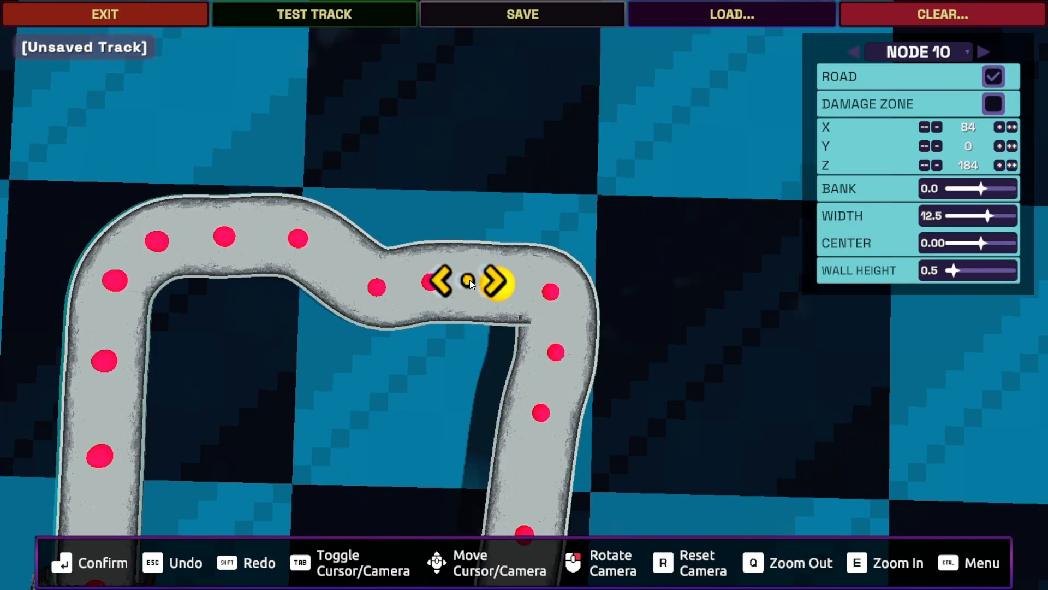
drag(390, 287, 440, 252)
drag(440, 299, 446, 305)
Round the second corner by raising its entry point and shifting the corner points inward, the one after the corner to X 92, Z 174
mouse_move(506, 293)
mouse_down()
mouse_move(507, 260)
mouse_move(506, 293)
mouse_up()
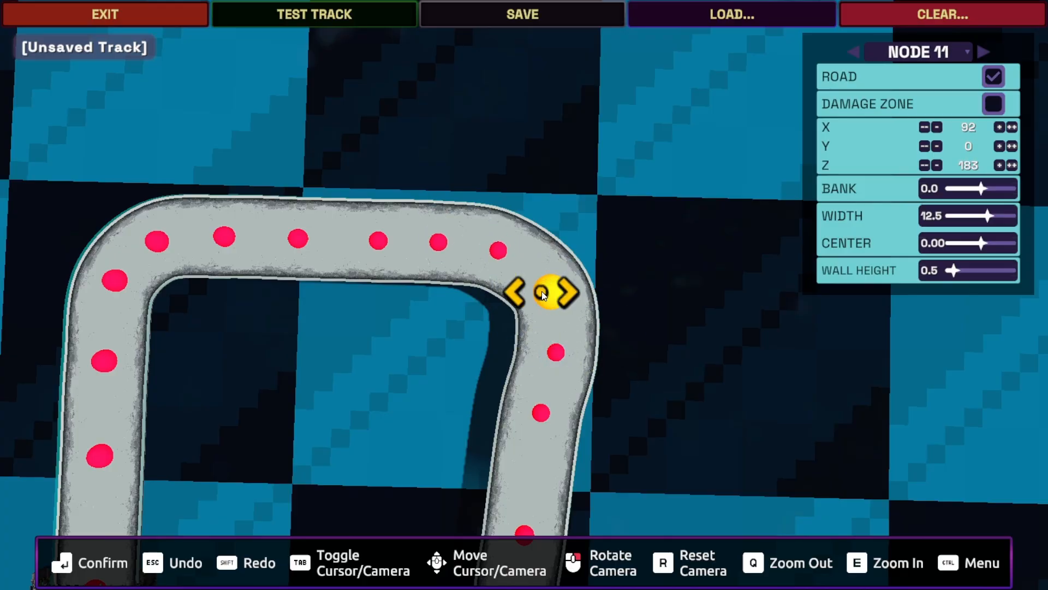
drag(564, 294, 558, 294)
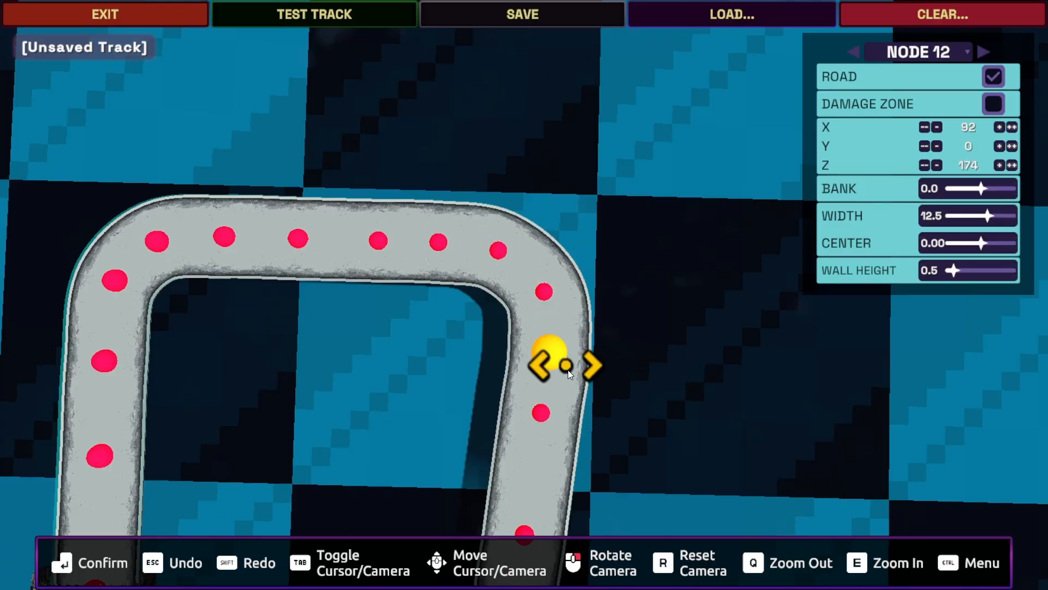
Check the positions of the points along the top straight between the first two corners
scroll(566, 362, down, 2)
scroll(562, 330, up, 1)
key(a)
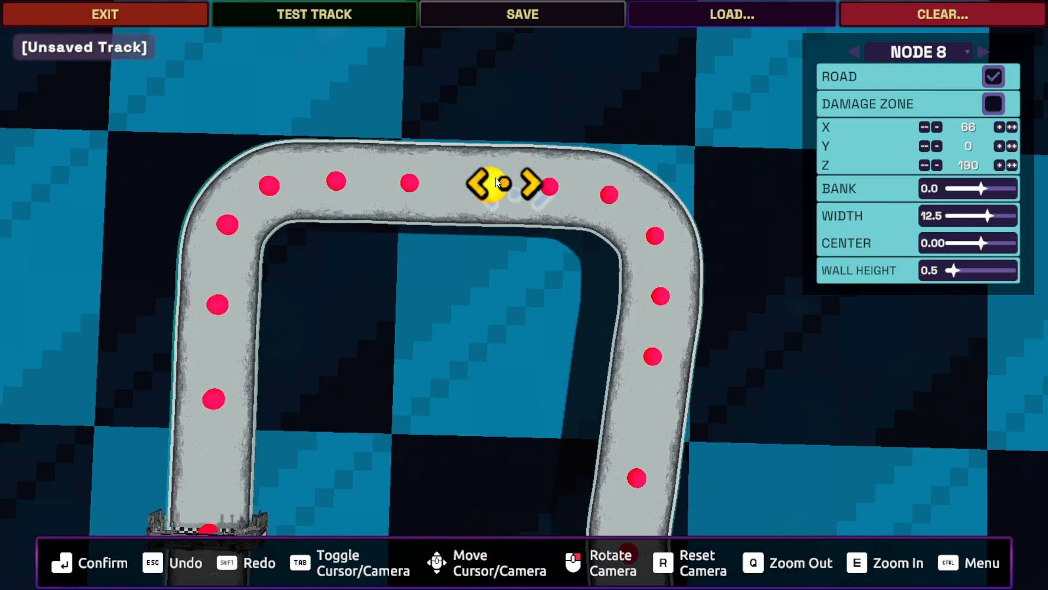
drag(335, 191, 335, 191)
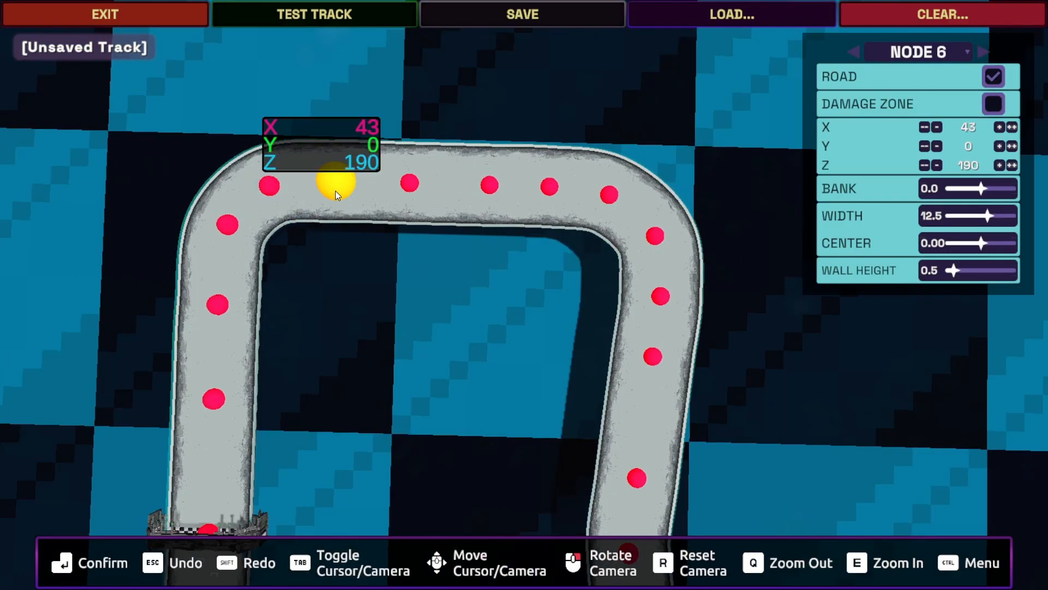
drag(335, 191, 391, 182)
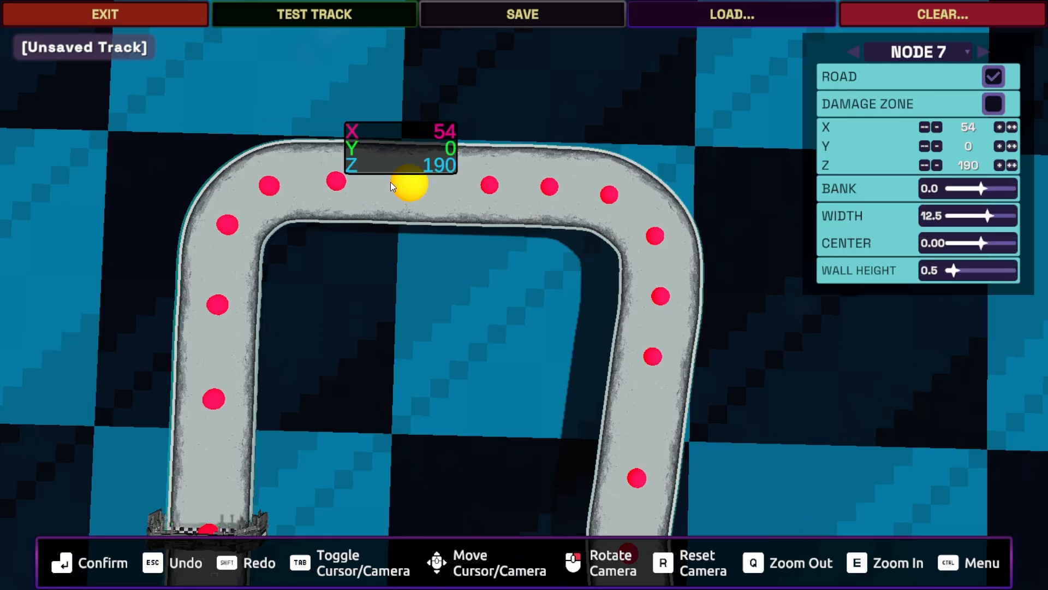
Examine the alignment of the top straight and the straight leading from the start gate into the first corner
mouse_move(391, 182)
right_down()
mouse_move(240, 168)
mouse_move(396, 172)
right_up()
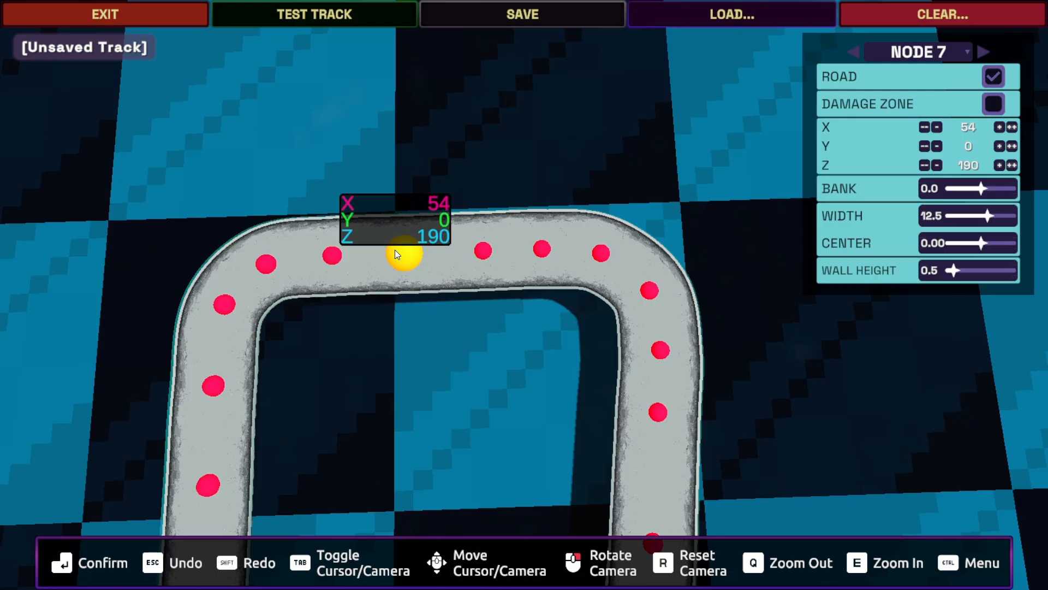
drag(395, 251, 395, 251)
mouse_move(314, 323)
right_down()
mouse_move(193, 332)
mouse_move(303, 315)
right_up()
key(a)
key(d)
key(s)
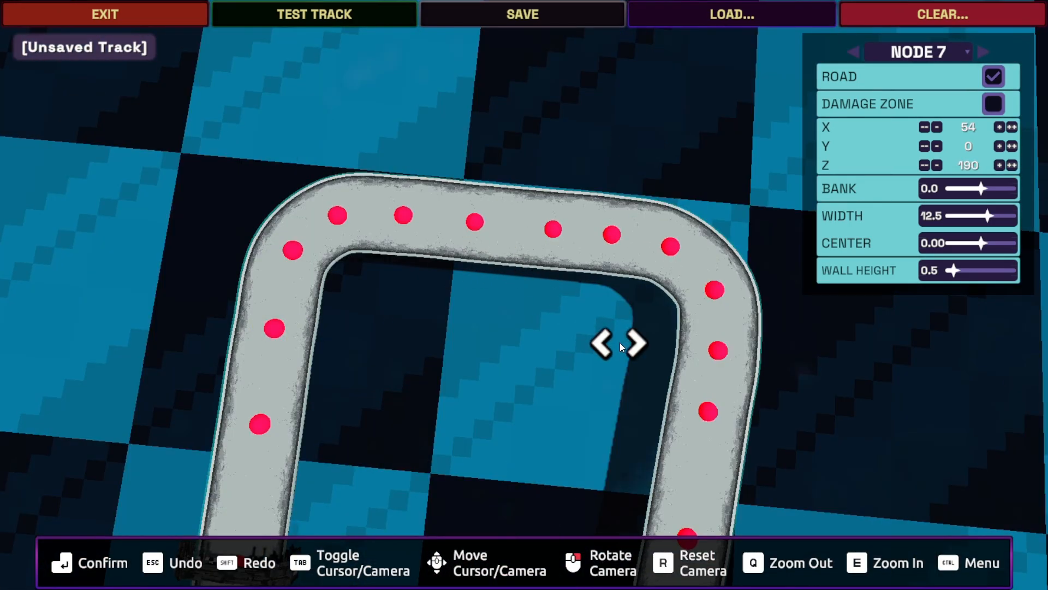
key(a)
key(s)
right_drag(532, 398, 658, 355)
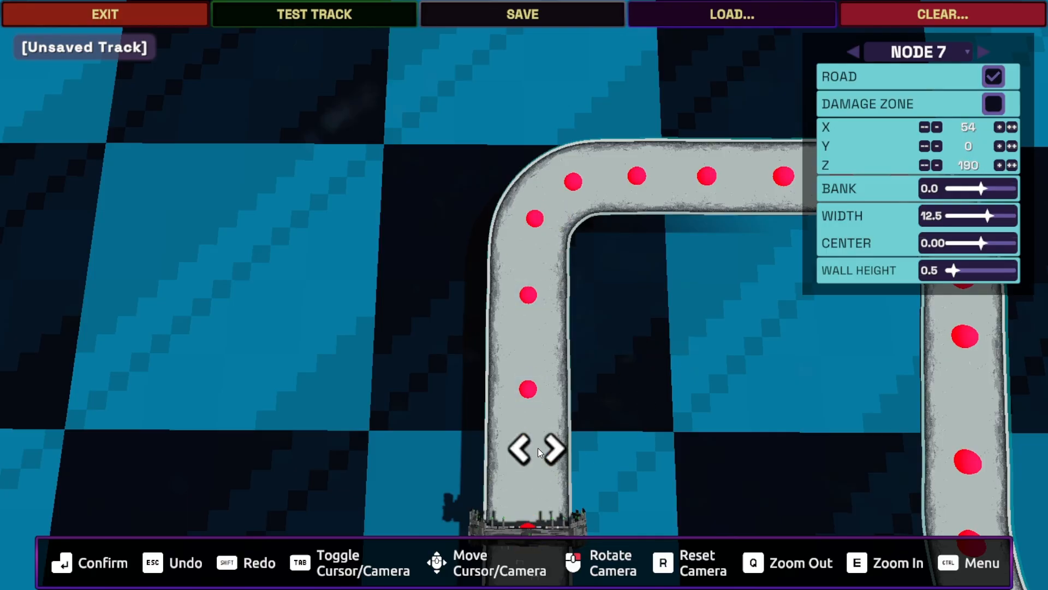
key(d)
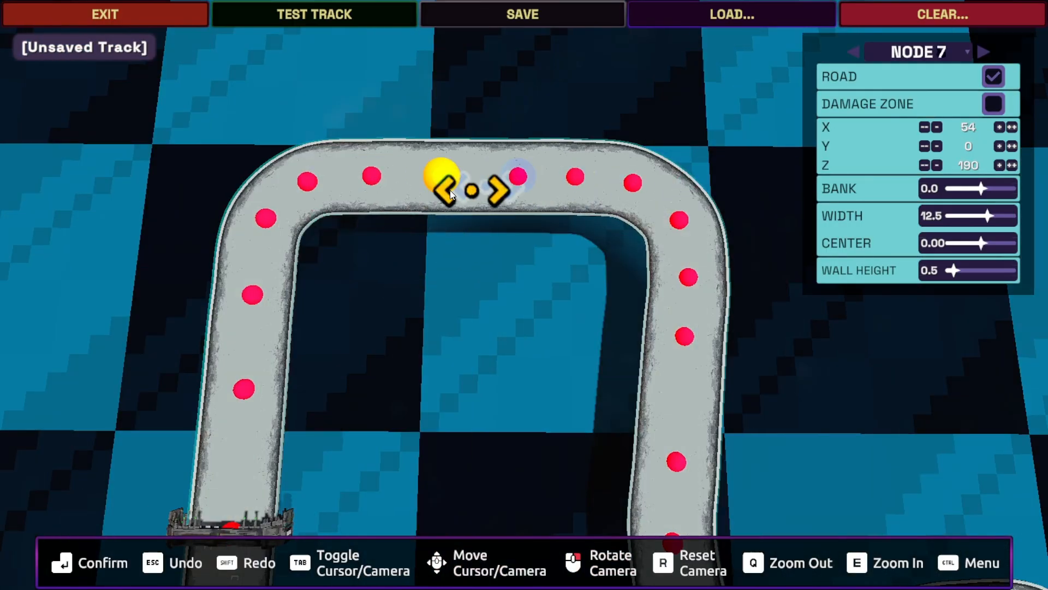
Adjust two points on the top straight, shifting the middle one slightly toward the second corner and placing the other at X 75, Z 190
click(441, 181)
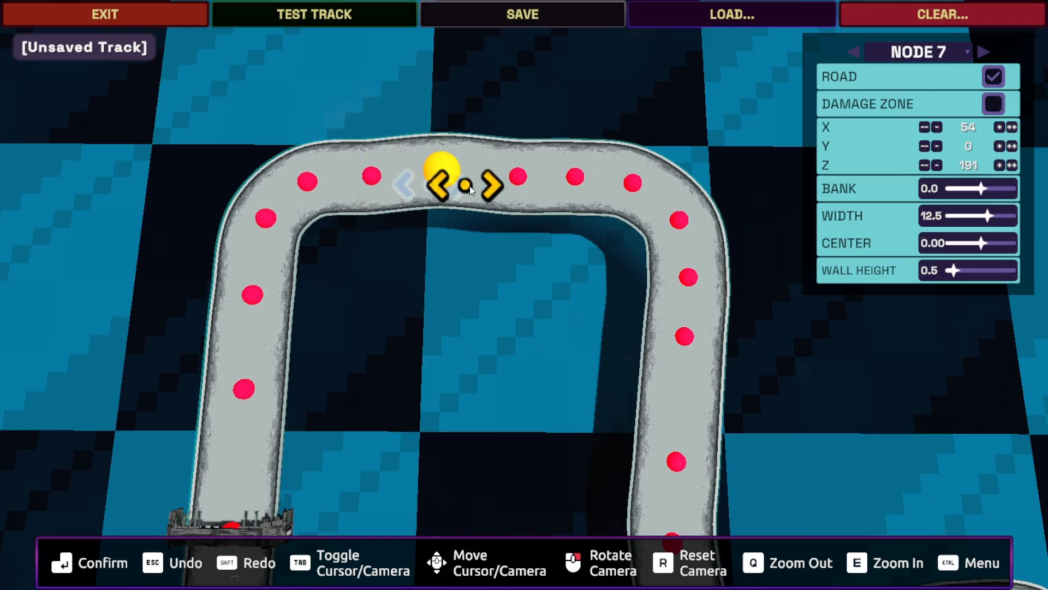
click(562, 178)
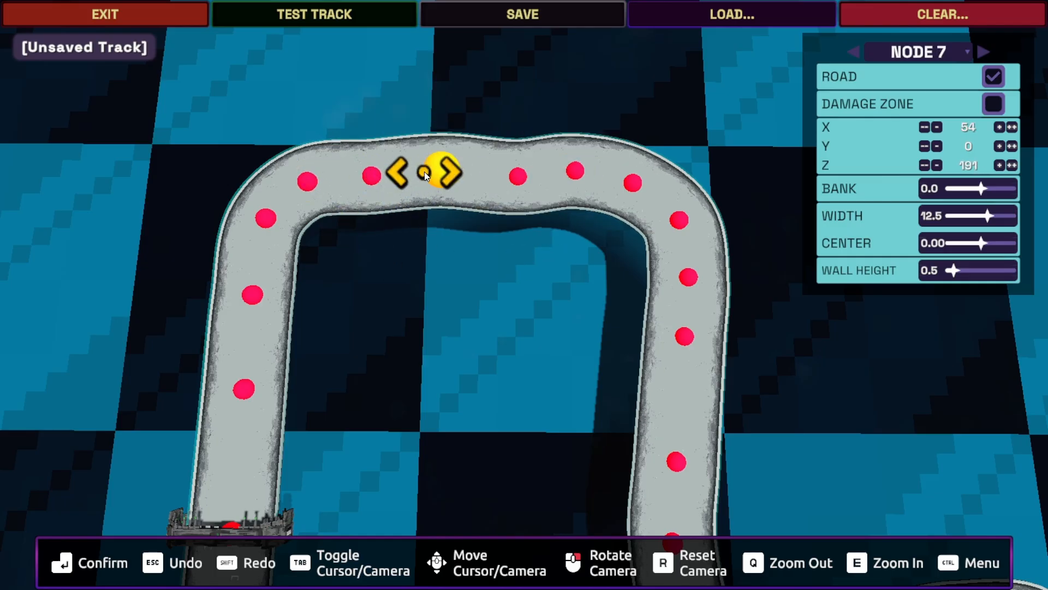
drag(439, 168, 448, 173)
drag(575, 161, 574, 166)
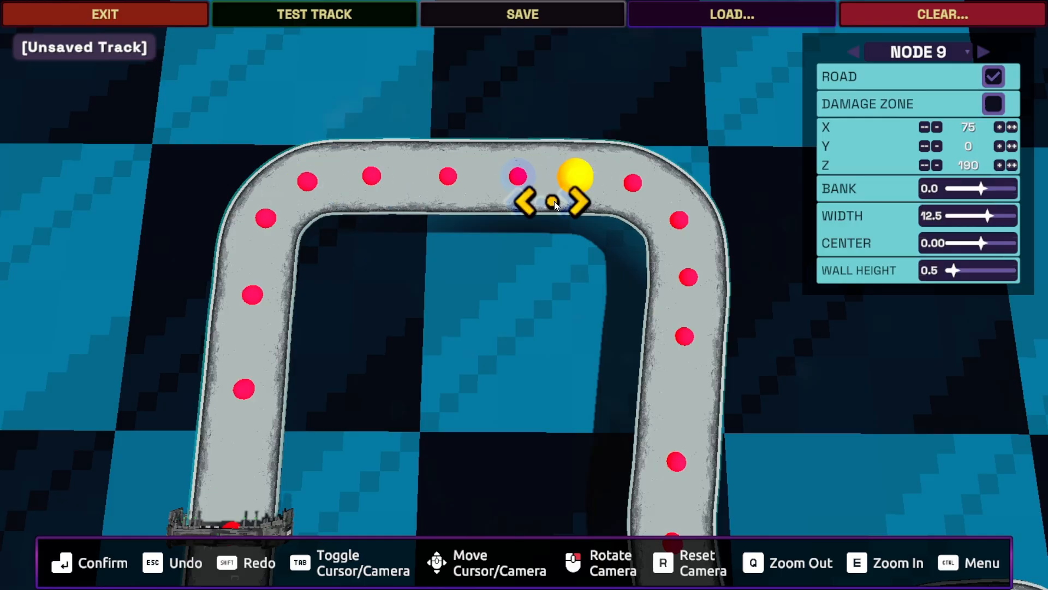
Shift the points just past the second corner inward so the descending section starts on a slant
right_drag(352, 245, 463, 291)
key(d)
key(s)
key(a)
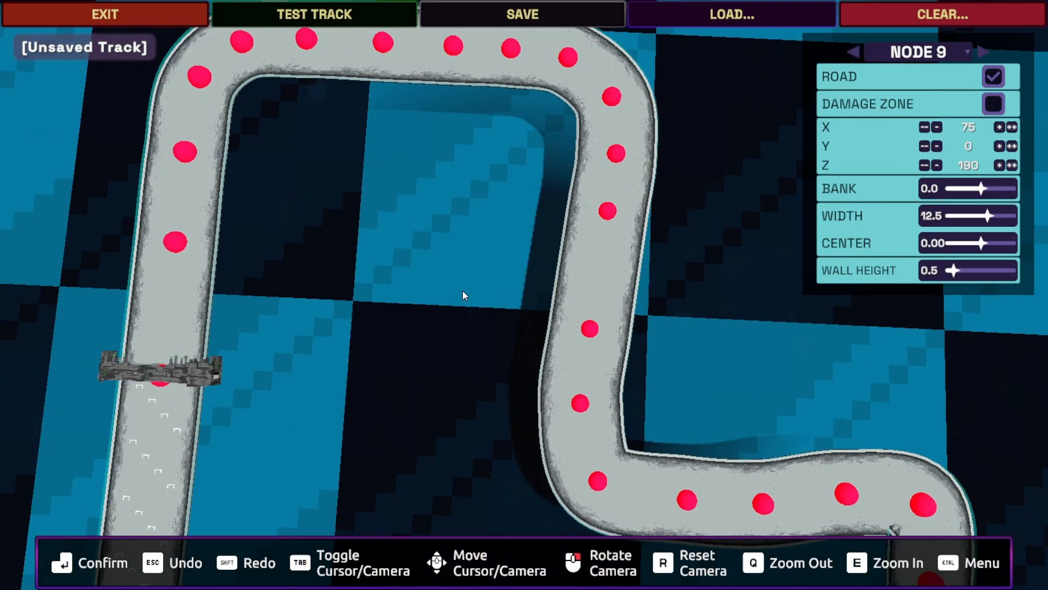
key(d)
key(w)
drag(487, 305, 480, 306)
drag(503, 353, 482, 355)
drag(518, 277, 516, 273)
drag(513, 314, 513, 314)
drag(480, 379, 489, 382)
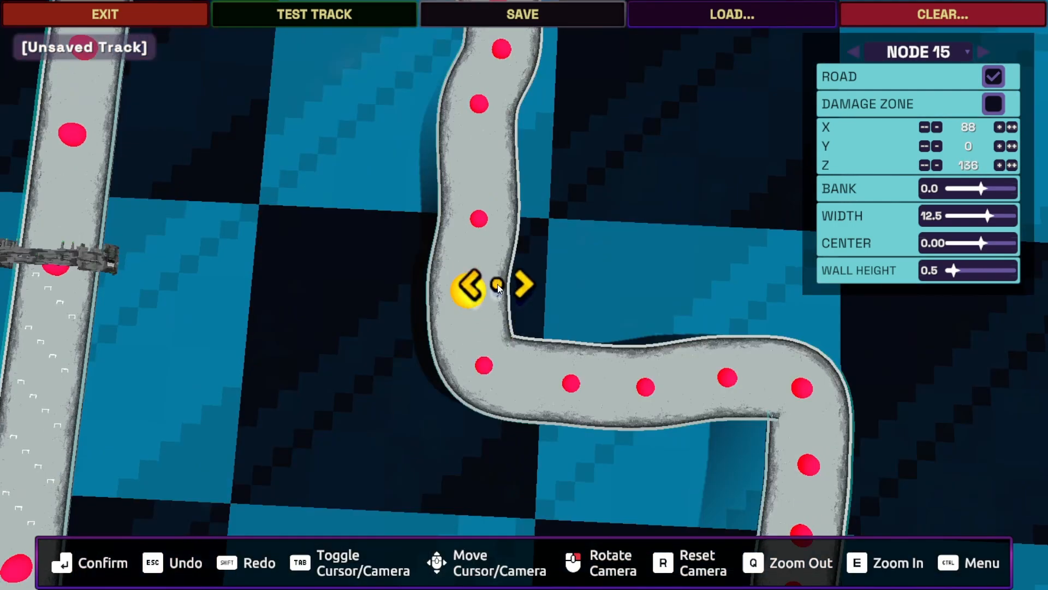
Round the third corner by moving its points inward, and raise the points on the short straight after it, one to X 127, Z 125
drag(483, 213, 485, 212)
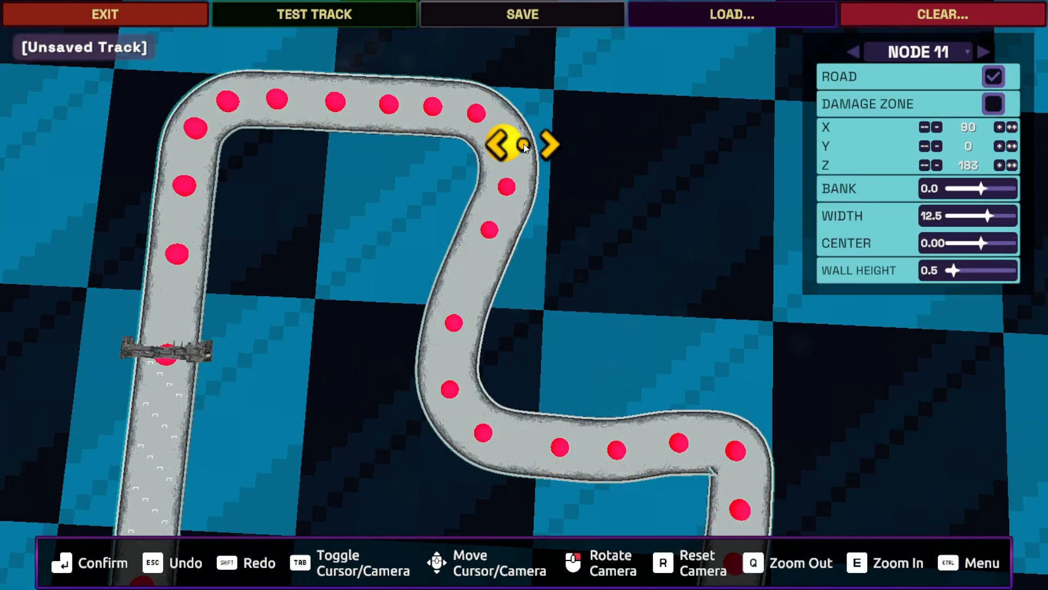
drag(446, 389, 447, 388)
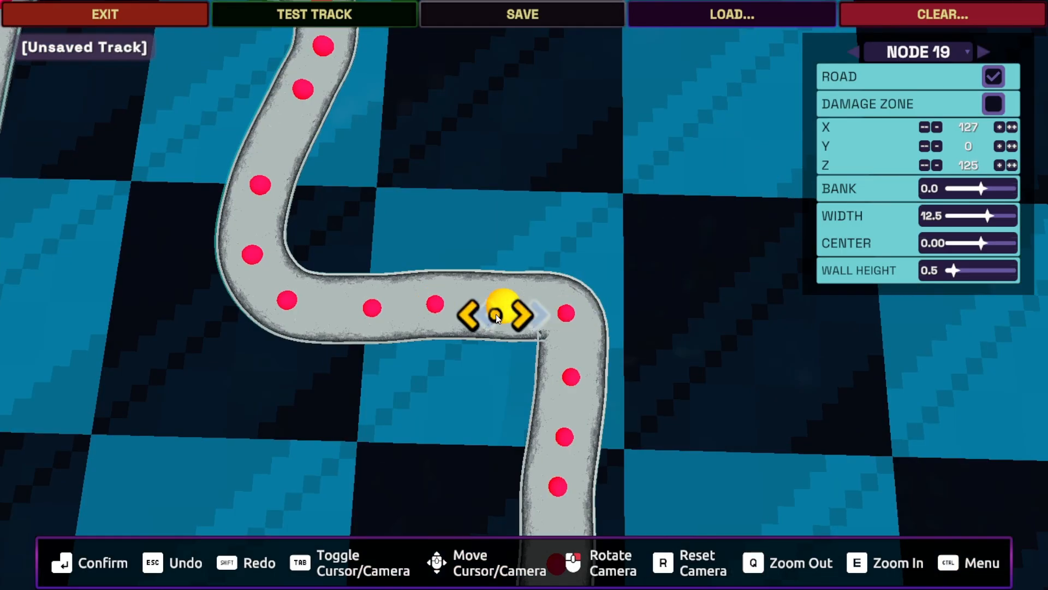
drag(362, 318, 361, 314)
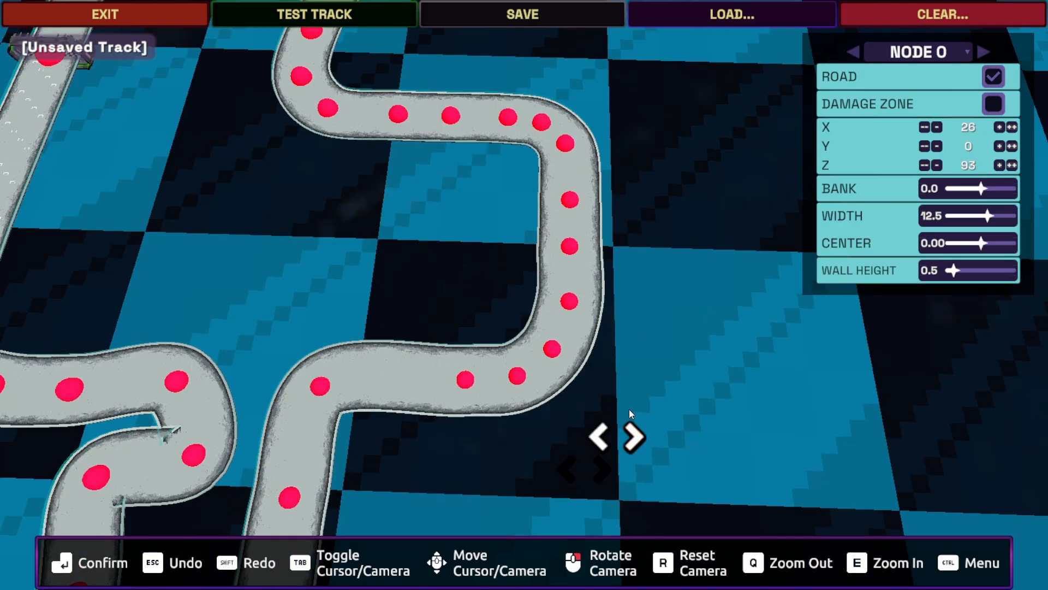
Use Place Points to add a point on each side of the corner leading into the lower loop, the second at X 95, Z 58
right_drag(629, 416, 584, 315)
key(ctrl)
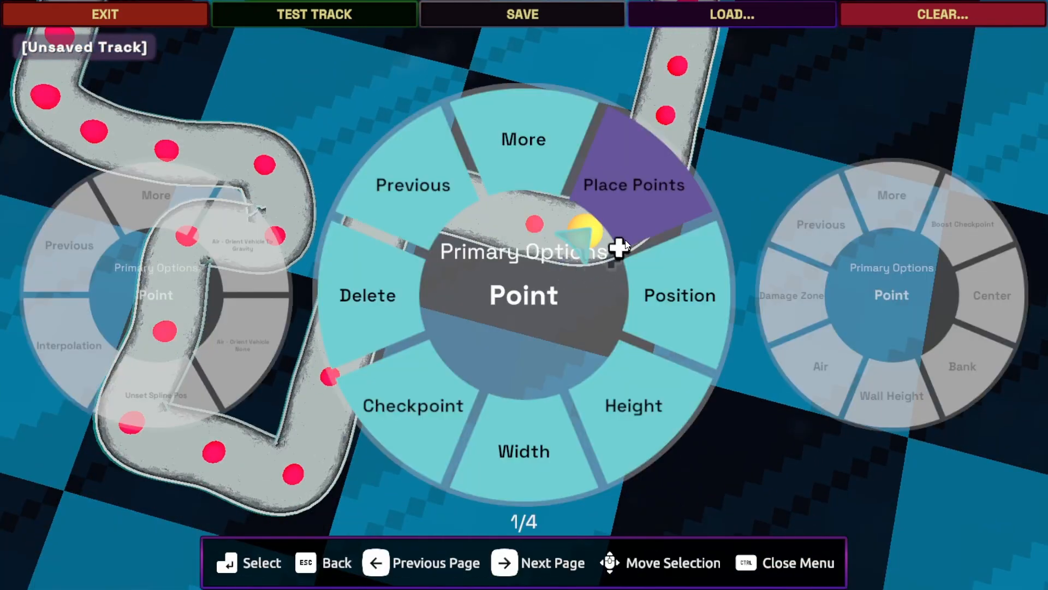
key(ctrl)
right_drag(475, 318, 513, 342)
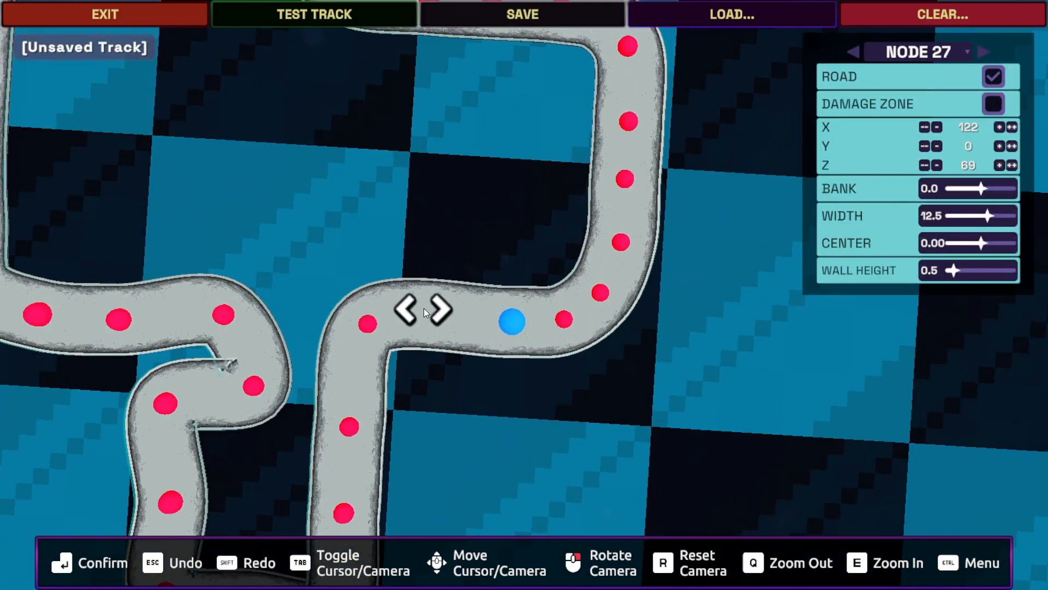
click(438, 310)
click(366, 316)
click(353, 369)
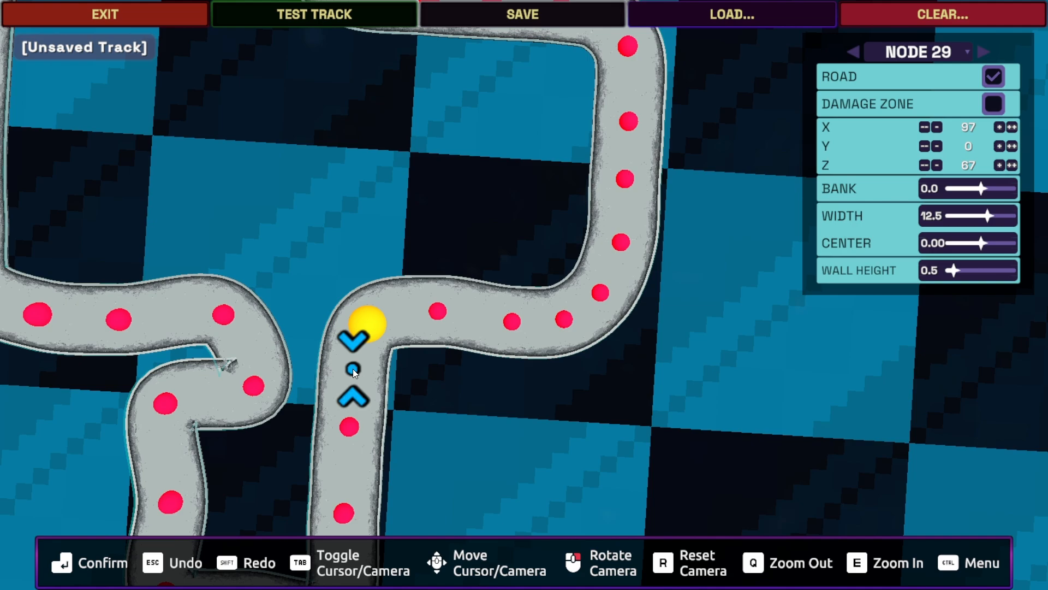
click(355, 375)
Add points just before and just after the lower loop's first bottom corner point
right_drag(366, 379, 490, 358)
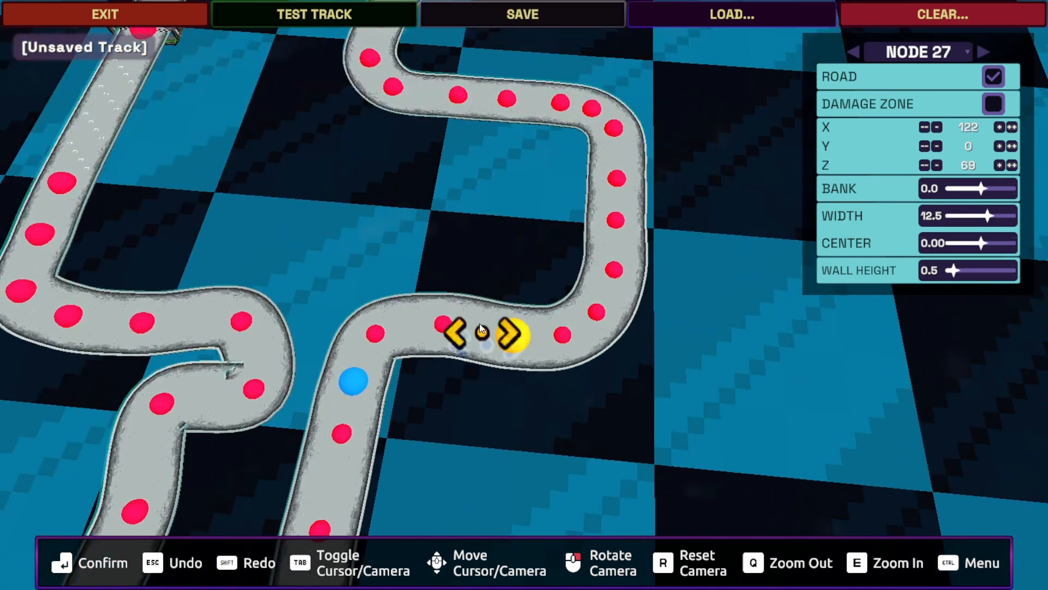
key(a)
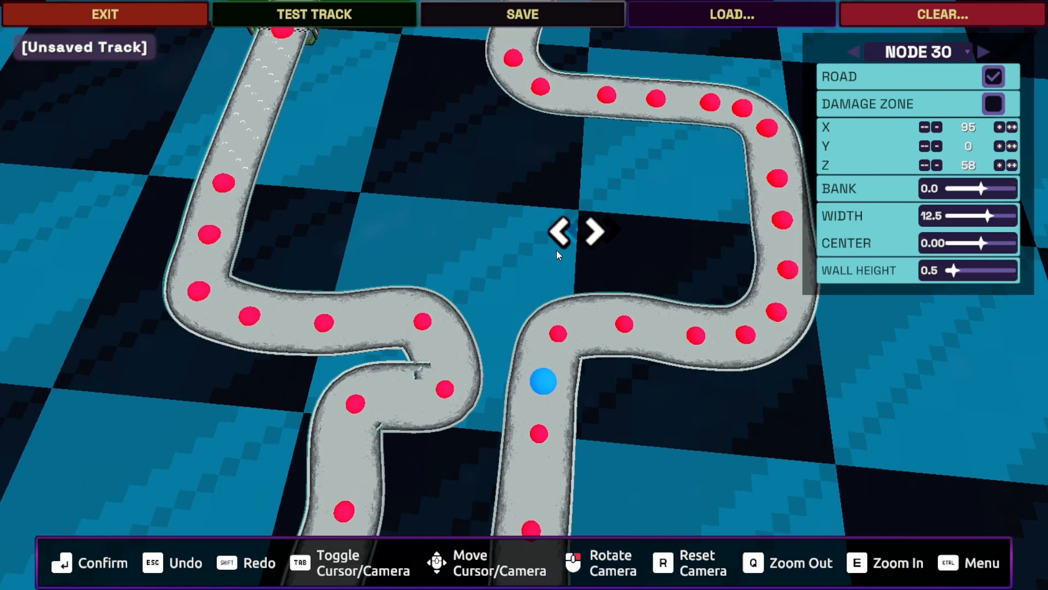
right_drag(581, 316, 581, 332)
key(s)
key(w)
key(d)
key(a)
key(d)
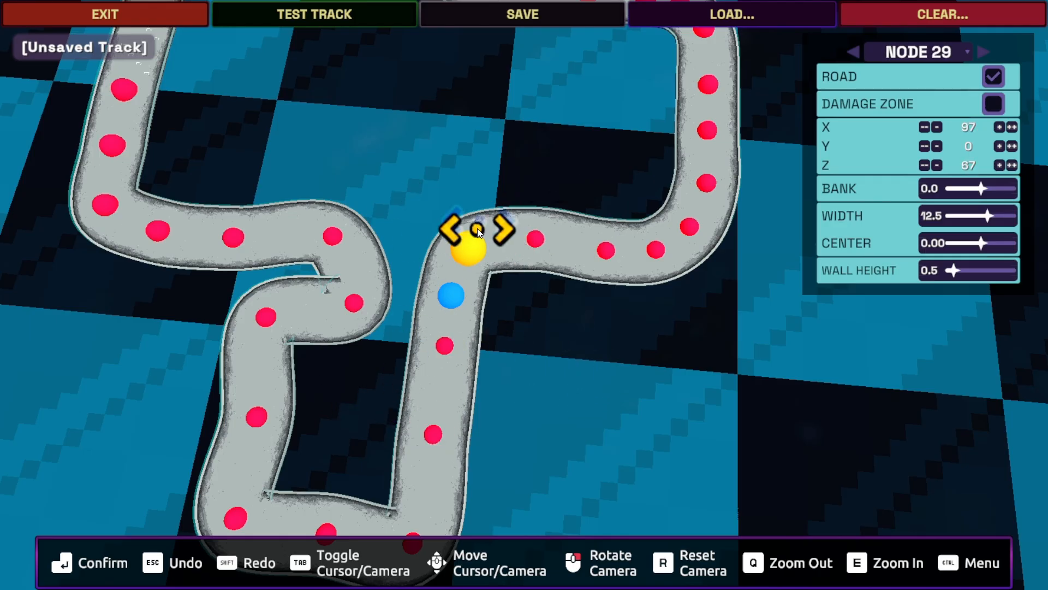
key(s)
key(w)
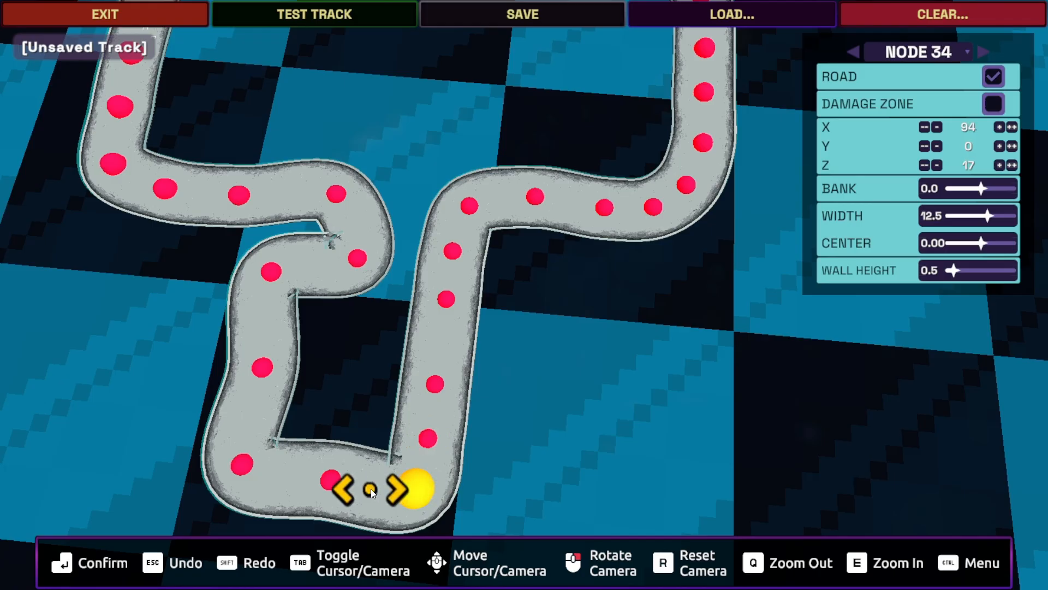
click(360, 523)
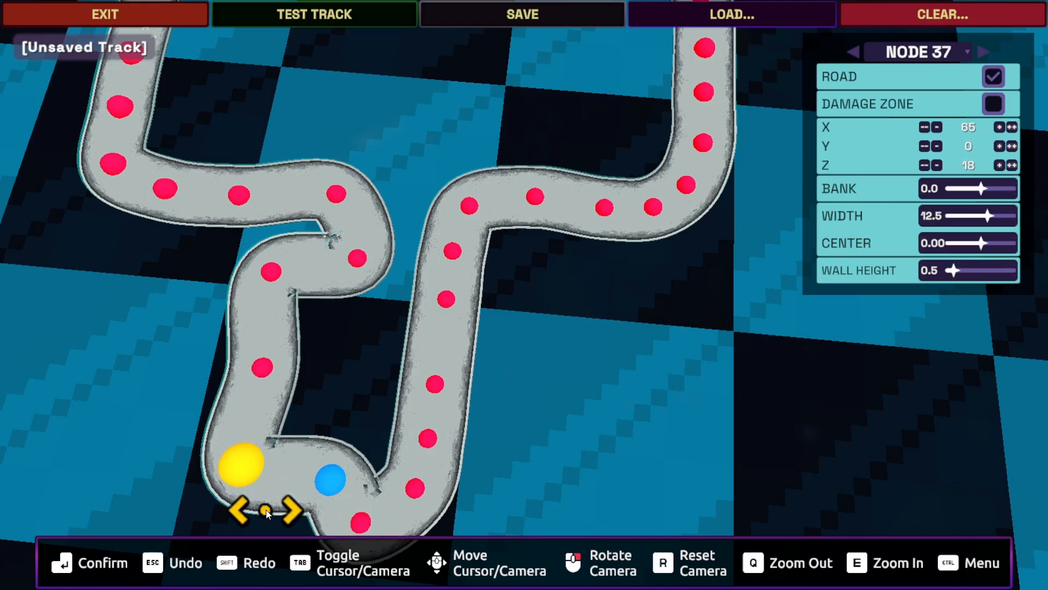
Add points at the lower loop's second bottom corner and around the bend leading back toward the start straight
click(267, 515)
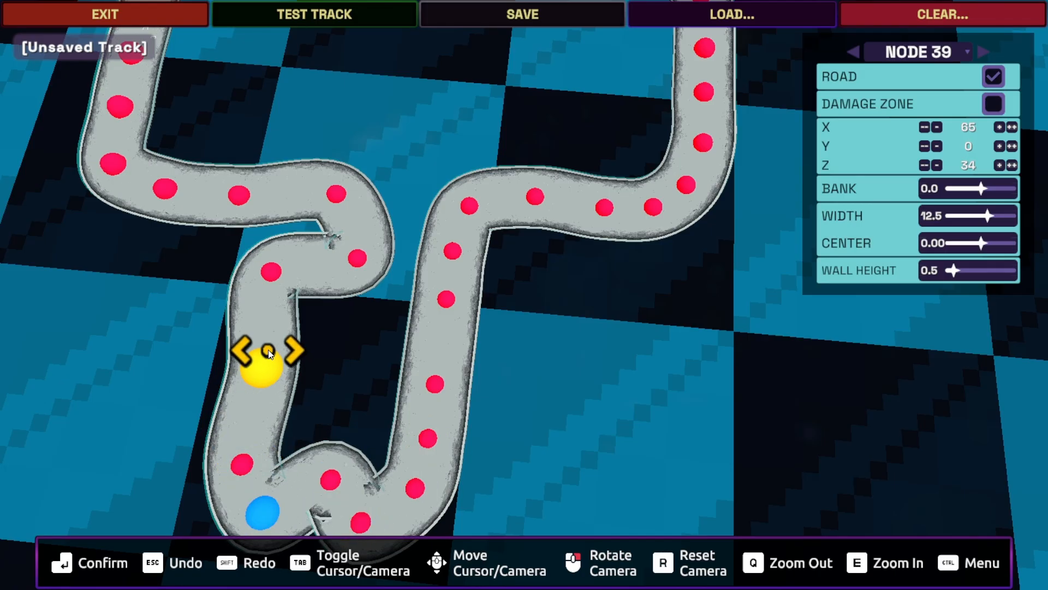
click(243, 313)
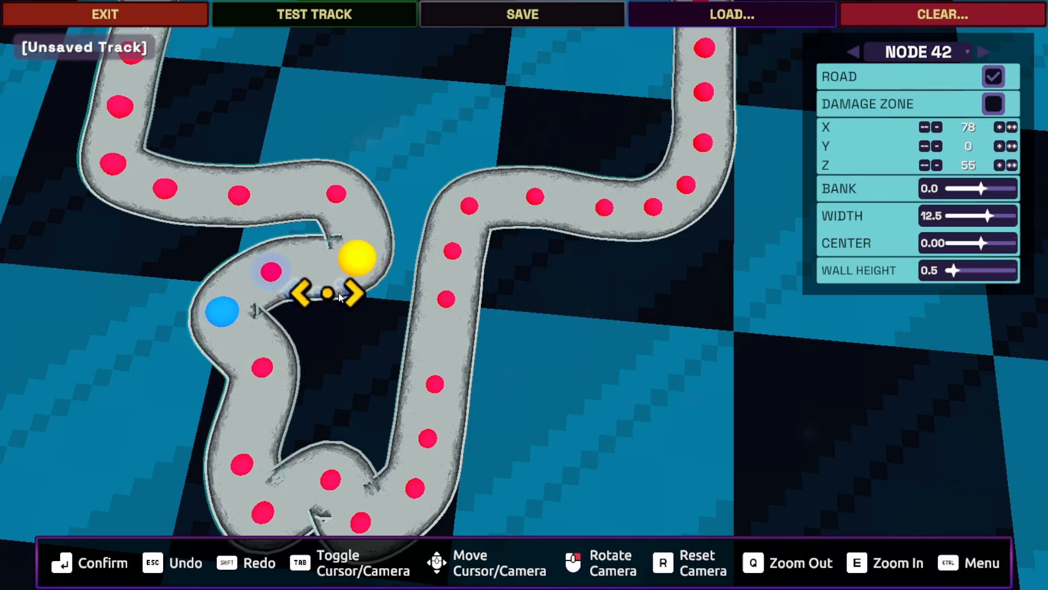
click(330, 303)
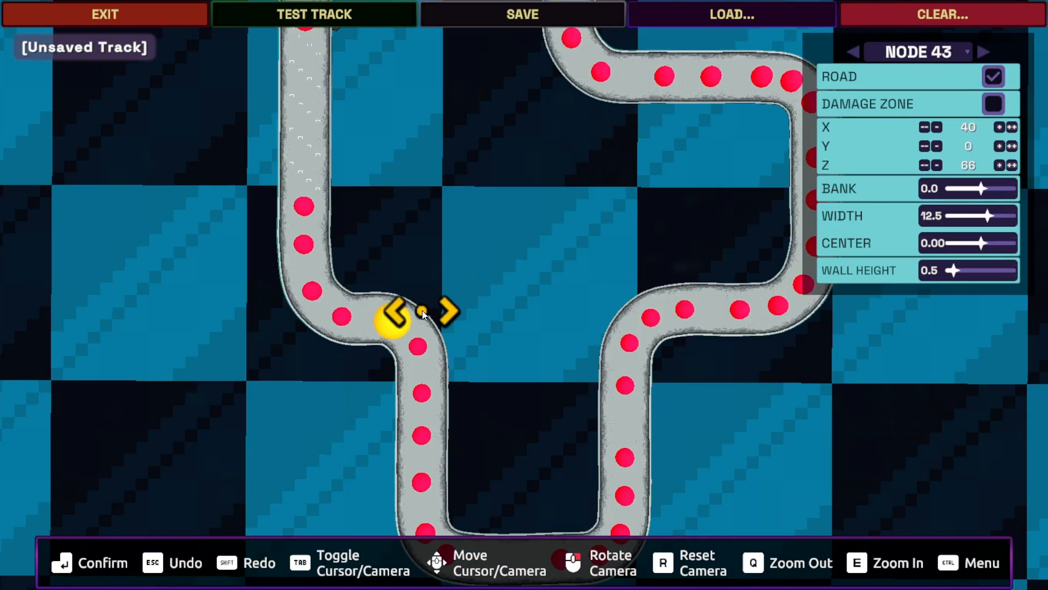
Examine the S-bend joining the lower loop to the start straight and the positions of its points
right_drag(422, 314, 562, 323)
mouse_move(447, 310)
right_down()
mouse_move(445, 336)
mouse_move(454, 330)
right_up()
key(a)
key(s)
key(e)
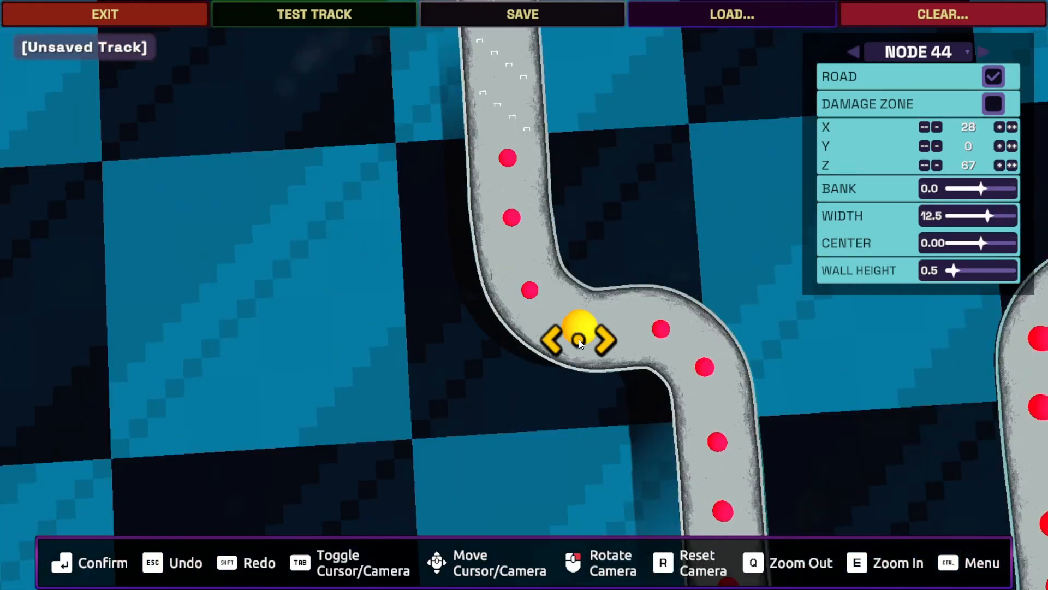
key(d)
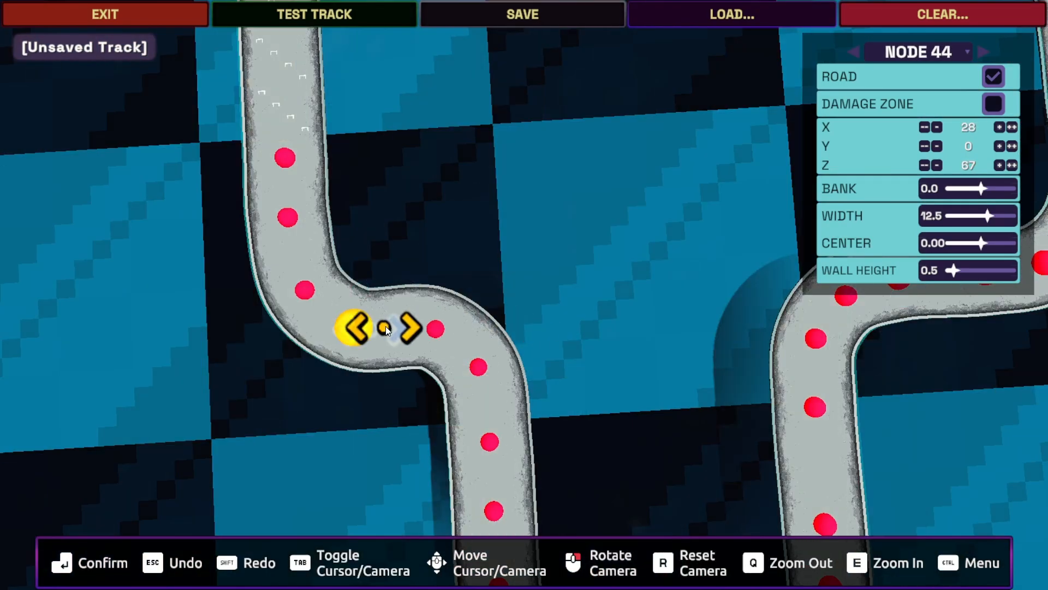
key(q)
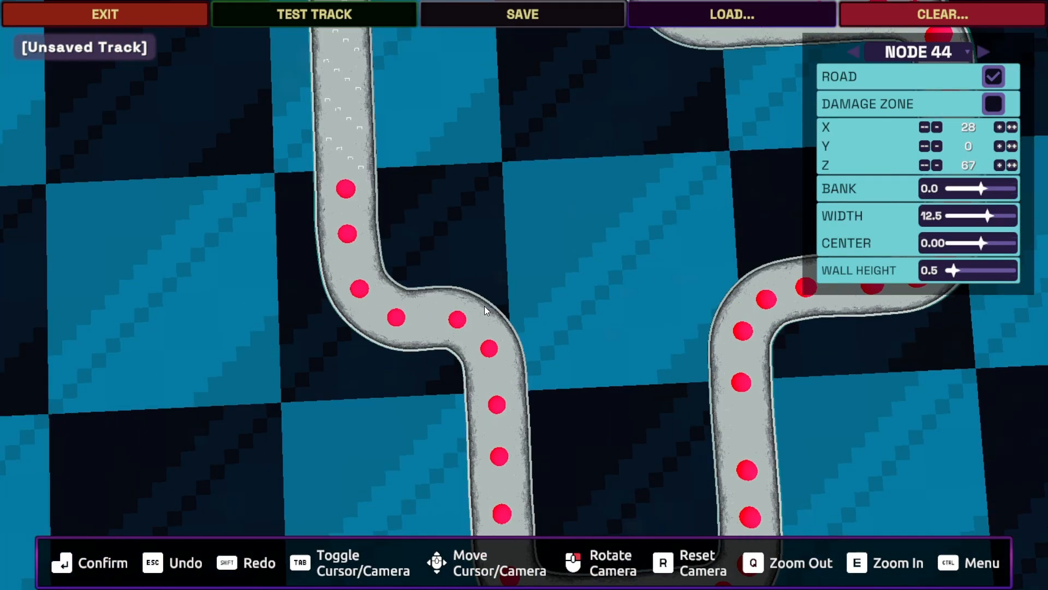
key(s)
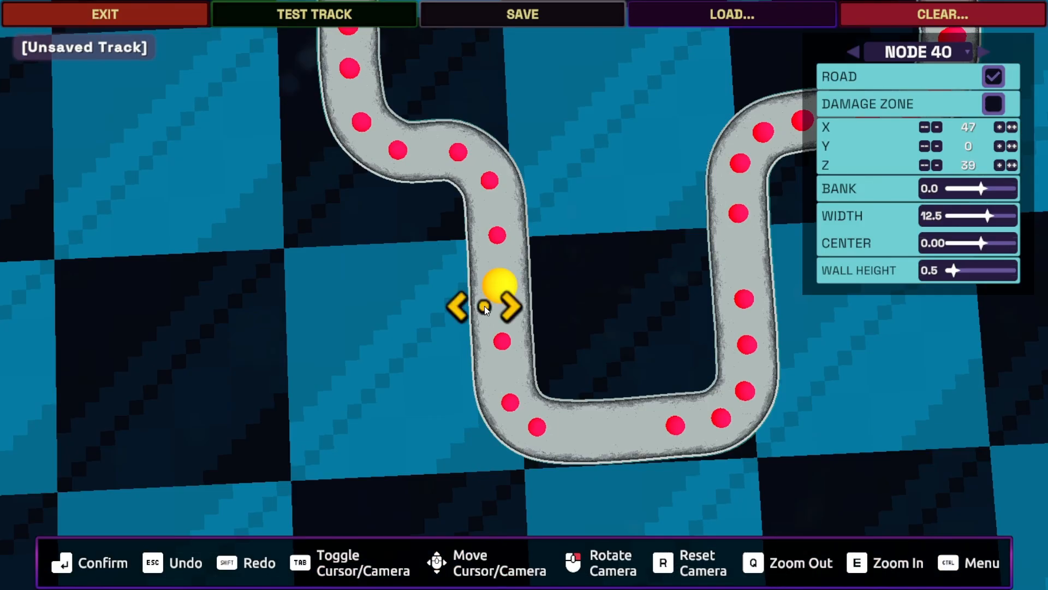
View the complete circuit from above to check its overall shape
key(d)
key(q)
mouse_move(581, 277)
right_down()
mouse_move(559, 258)
mouse_move(571, 257)
mouse_move(577, 274)
mouse_move(578, 261)
right_up()
key(w)
key(s)
key(q)
key(w)
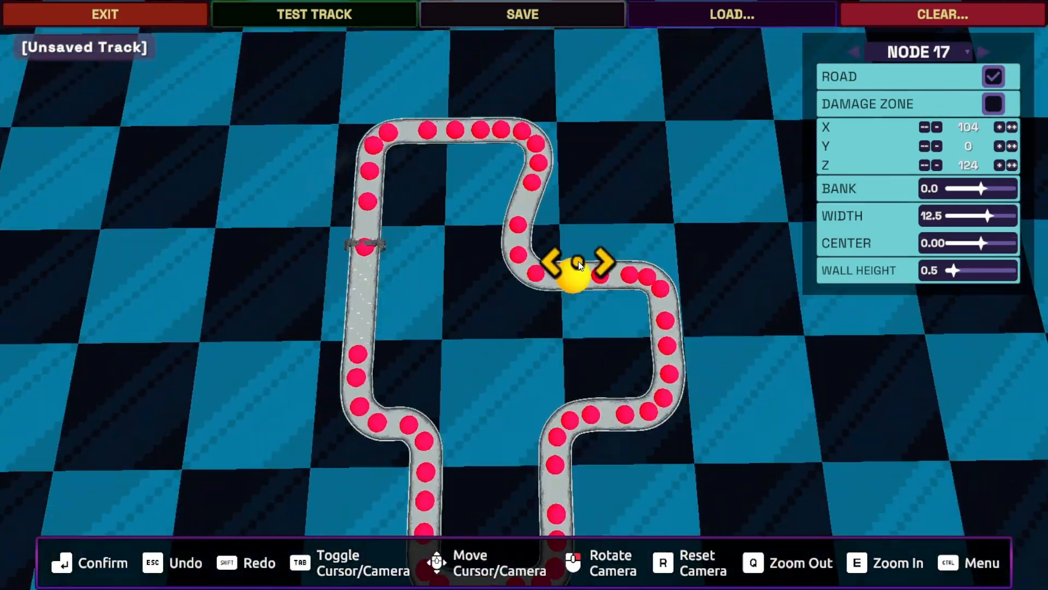
key(s)
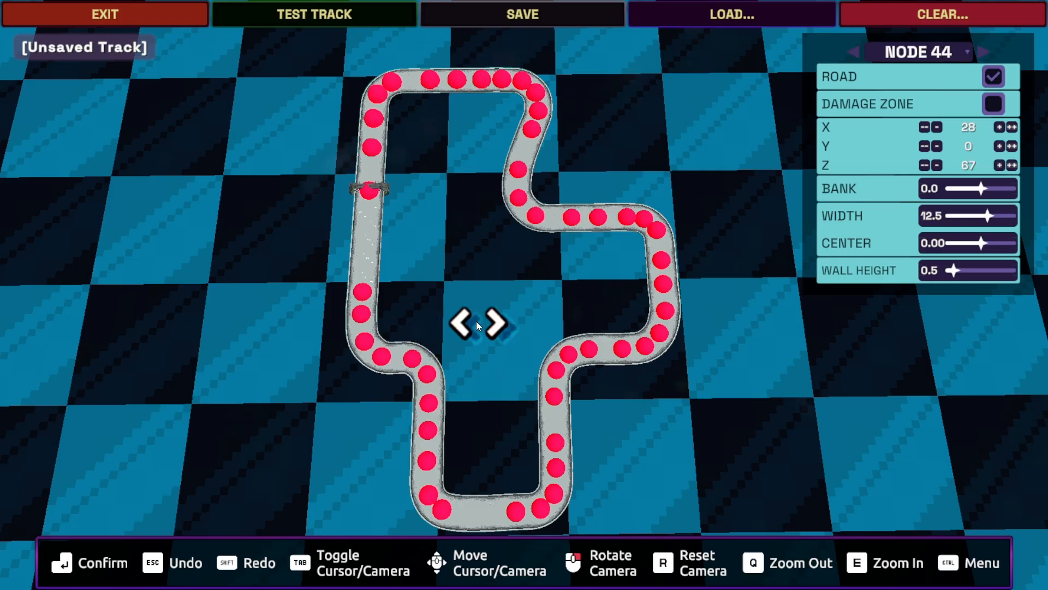
right_drag(518, 322, 656, 349)
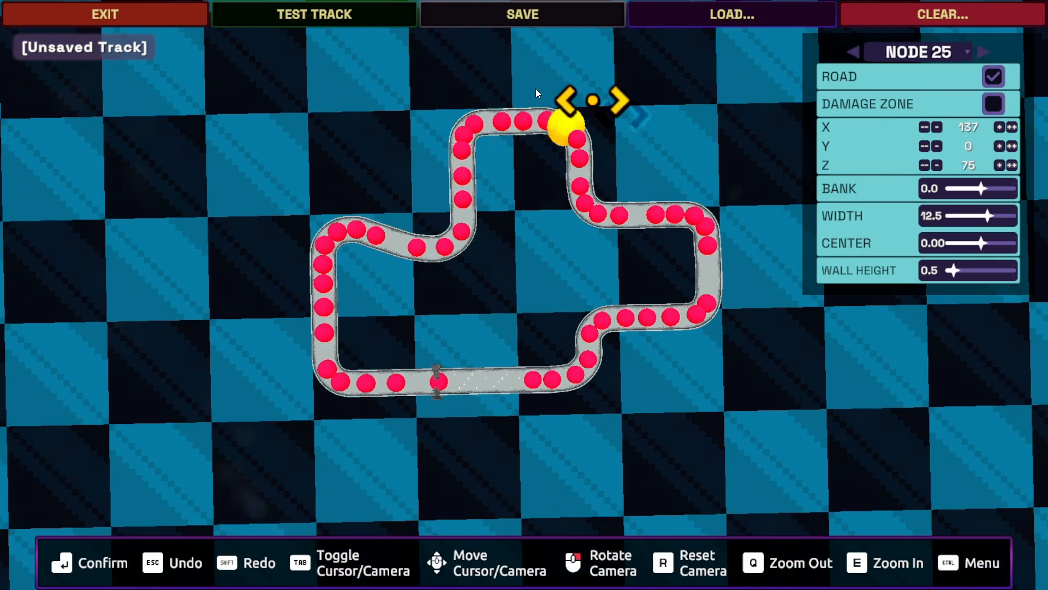
right_drag(546, 396, 381, 384)
Examine the lower loop and its connecting bends up close for unevenly placed points
key(e)
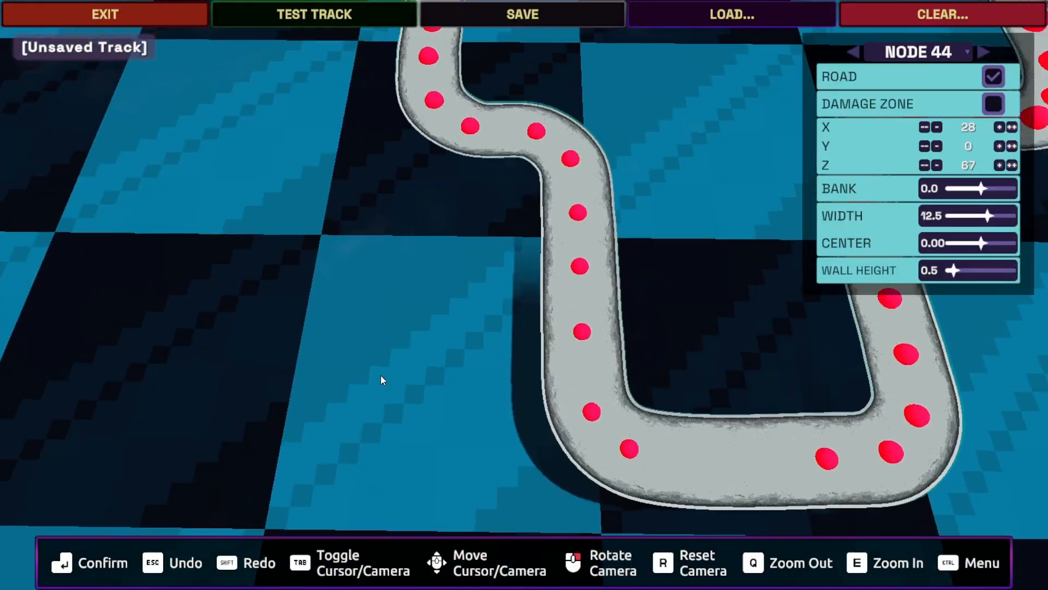
key(w)
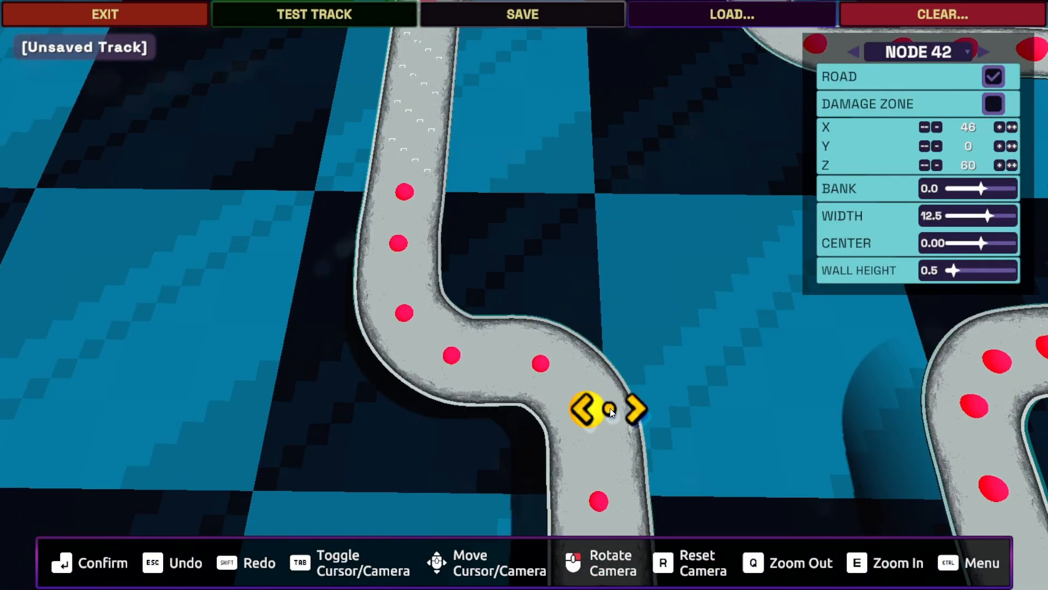
key(q)
key(d)
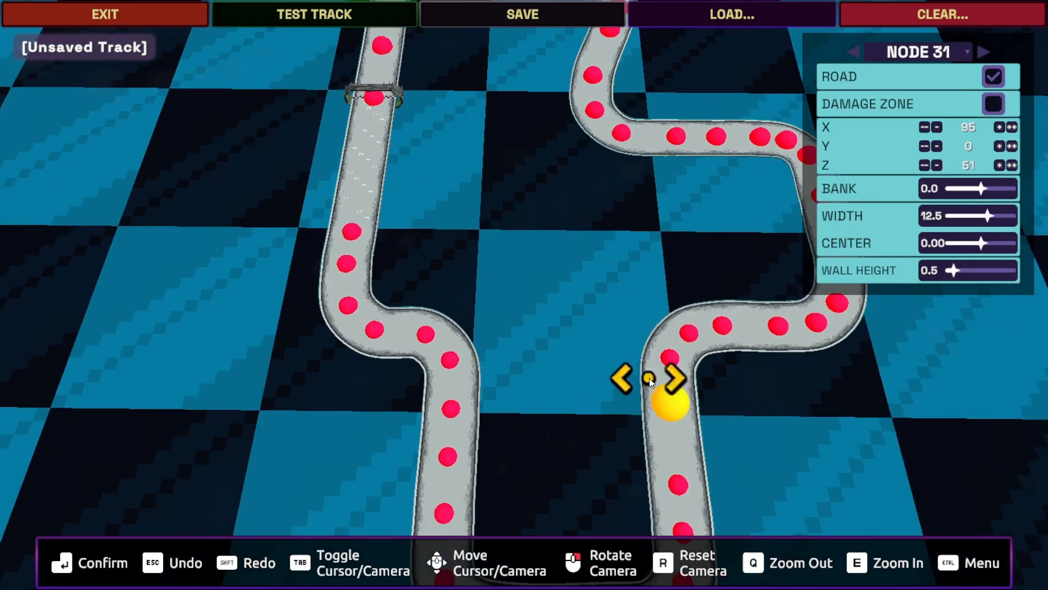
key(d)
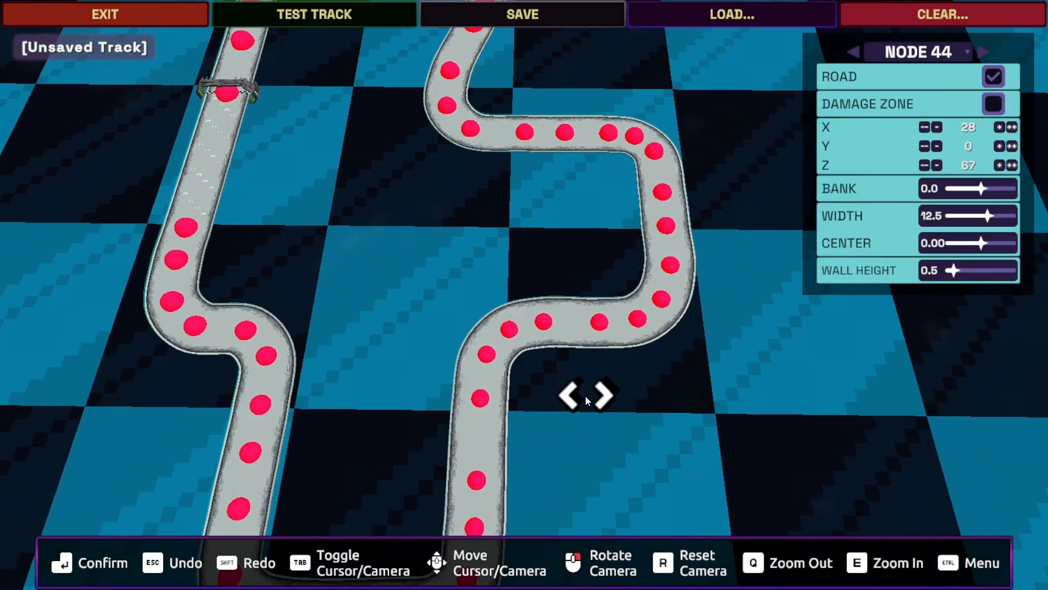
key(s)
key(w)
key(a)
key(a)
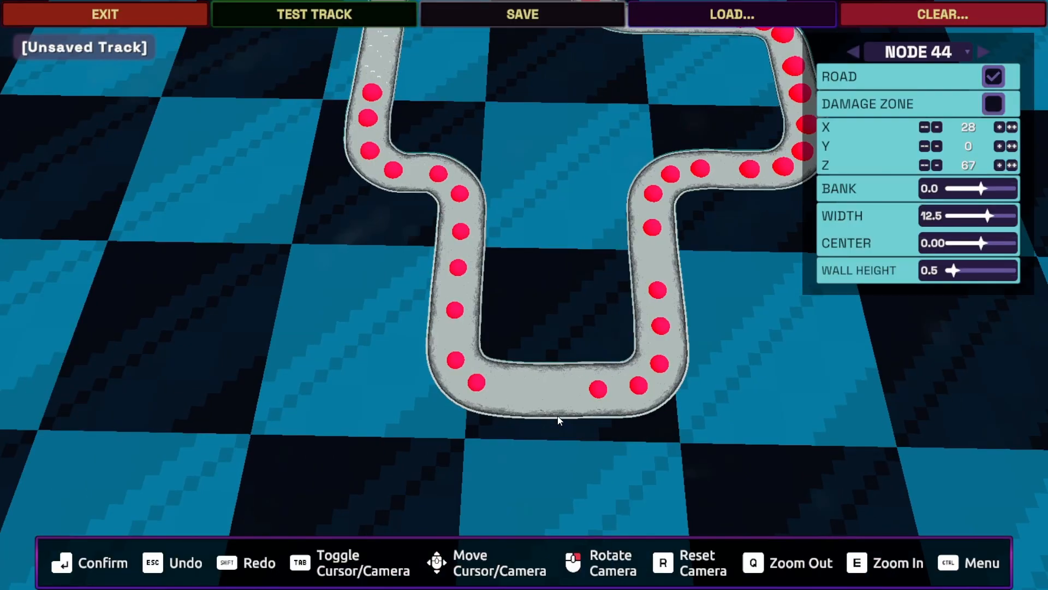
Reposition the point on the lower loop's bottom straight to even out the spacing between its two corners
drag(588, 398, 584, 398)
key(a)
key(a)
key(a)
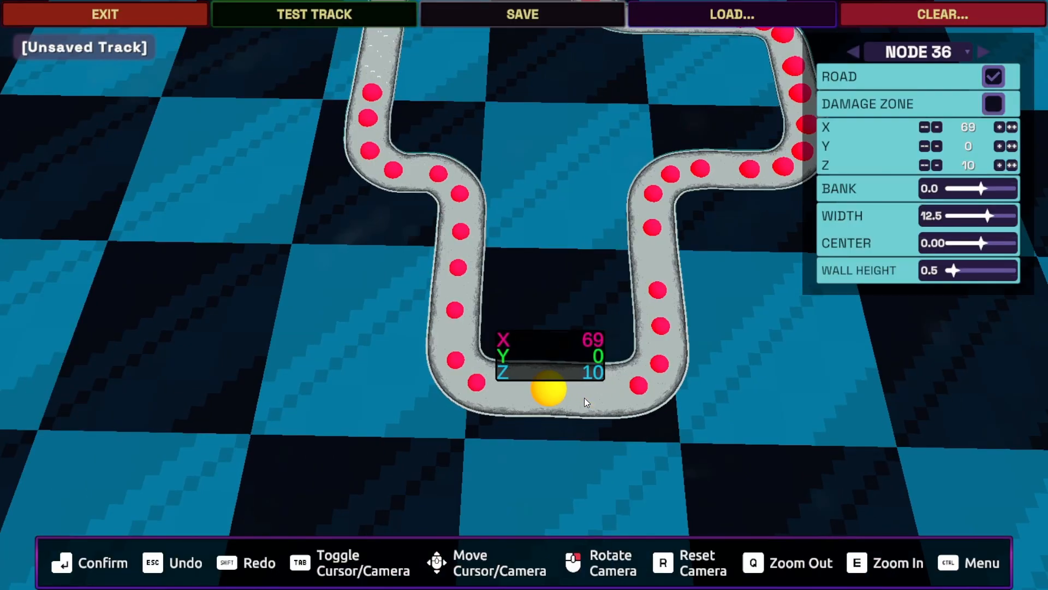
Select the points around the whole far end of the circuit and move them outward to lengthen the start straight
key(a)
key(a)
key(a)
key(a)
key(a)
right_drag(584, 398, 905, 372)
key(a)
key(d)
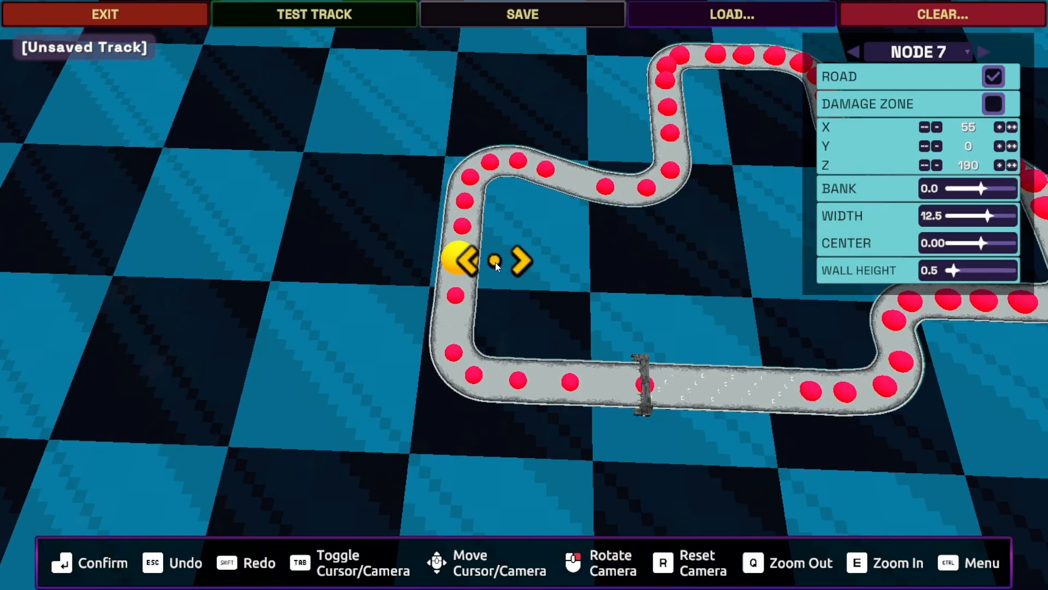
right_drag(492, 253, 509, 337)
key(q)
drag(355, 146, 542, 366)
key(a)
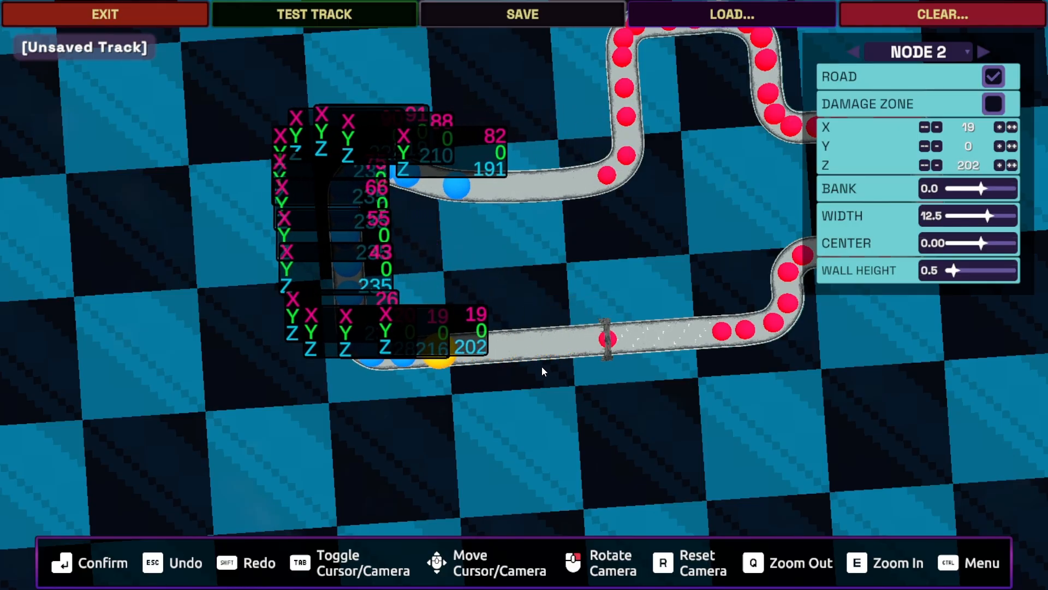
click(542, 366)
key(a)
Select the points around the far end's second corner and move them outward to widen that end of the track
right_drag(542, 365, 529, 346)
key(e)
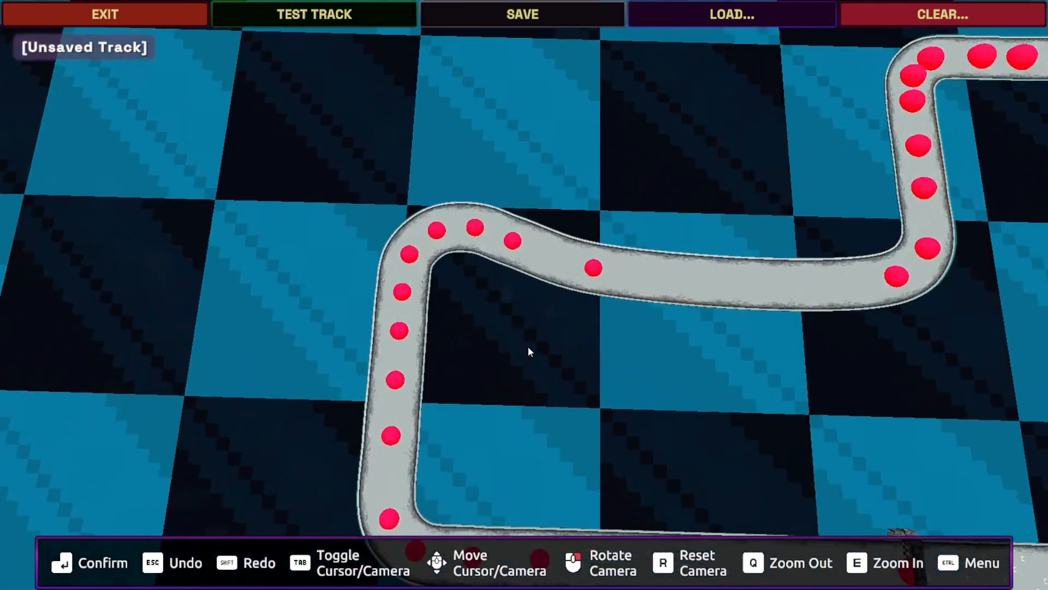
drag(365, 260, 591, 360)
key(w)
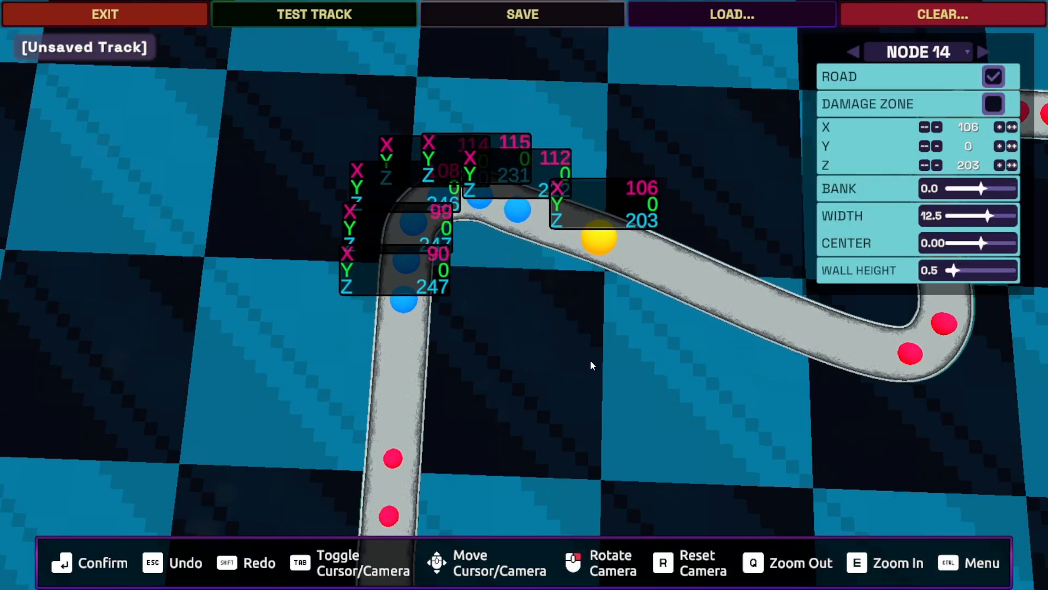
click(591, 361)
key(w)
Move the point on the diagonal after the far corner to X 99, Z 182 to straighten the road
click(635, 361)
key(s)
key(d)
key(s)
key(d)
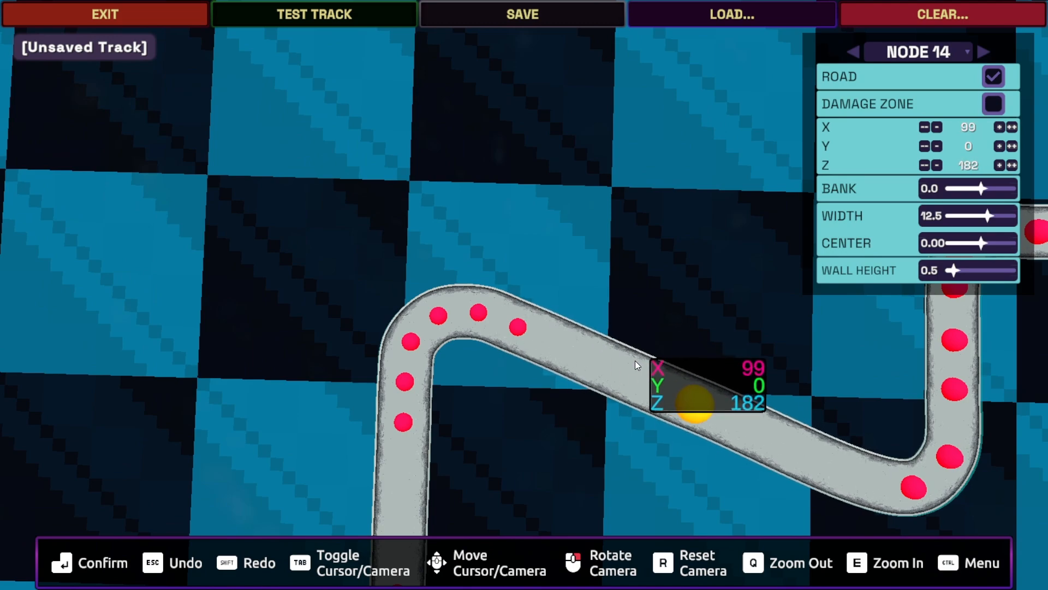
click(650, 364)
key(s)
key(d)
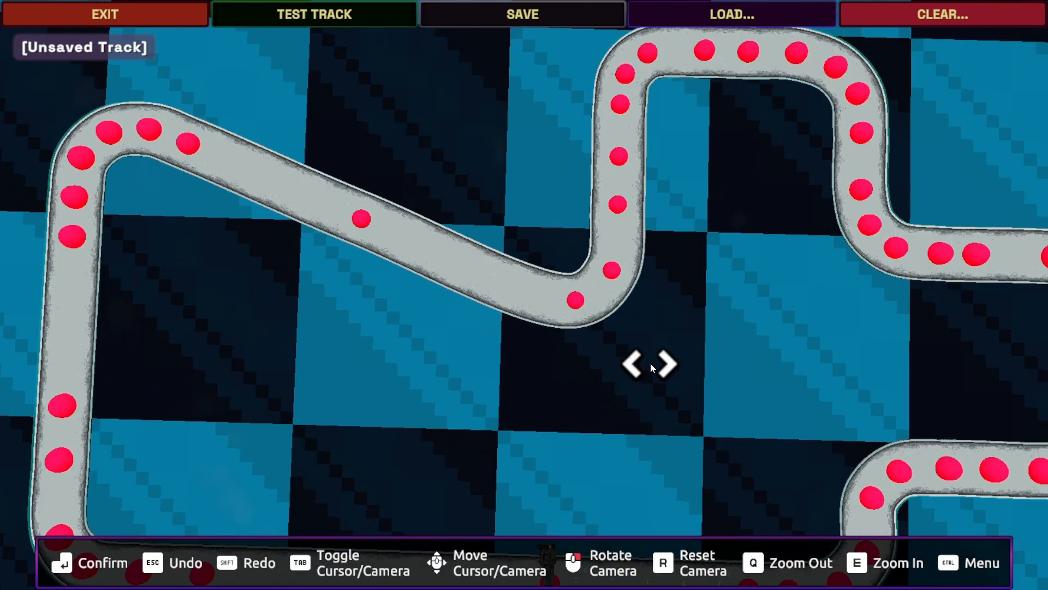
Move the diagonal's point close to the hairpin at X 86, Z 149 and nudge the neighbouring corner point to X 83, Z 133
click(353, 229)
key(s)
key(d)
key(d)
key(s)
click(353, 231)
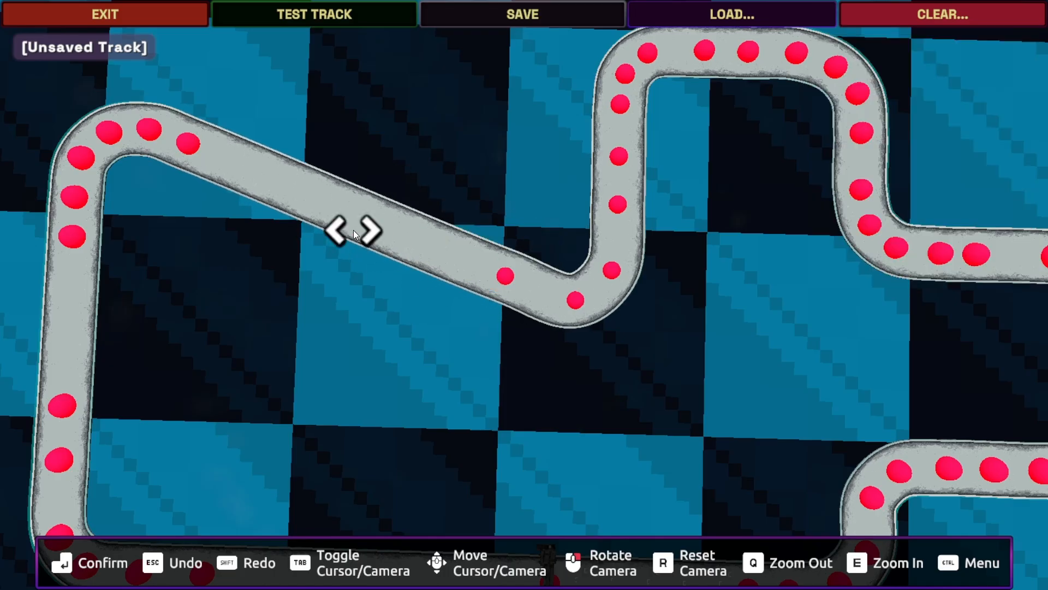
drag(490, 279, 489, 284)
drag(571, 308, 566, 308)
Select the points around both outer corners of the middle lobe and move them outward to widen the lobe
right_drag(535, 353, 392, 350)
key(s)
key(q)
key(s)
key(a)
key(s)
key(d)
key(e)
key(e)
key(q)
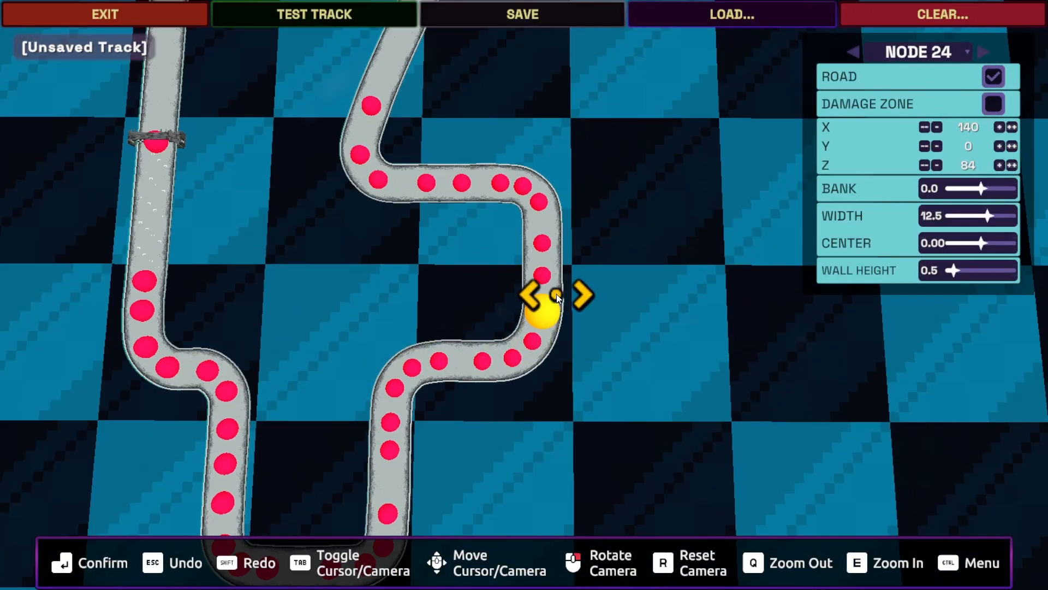
key(q)
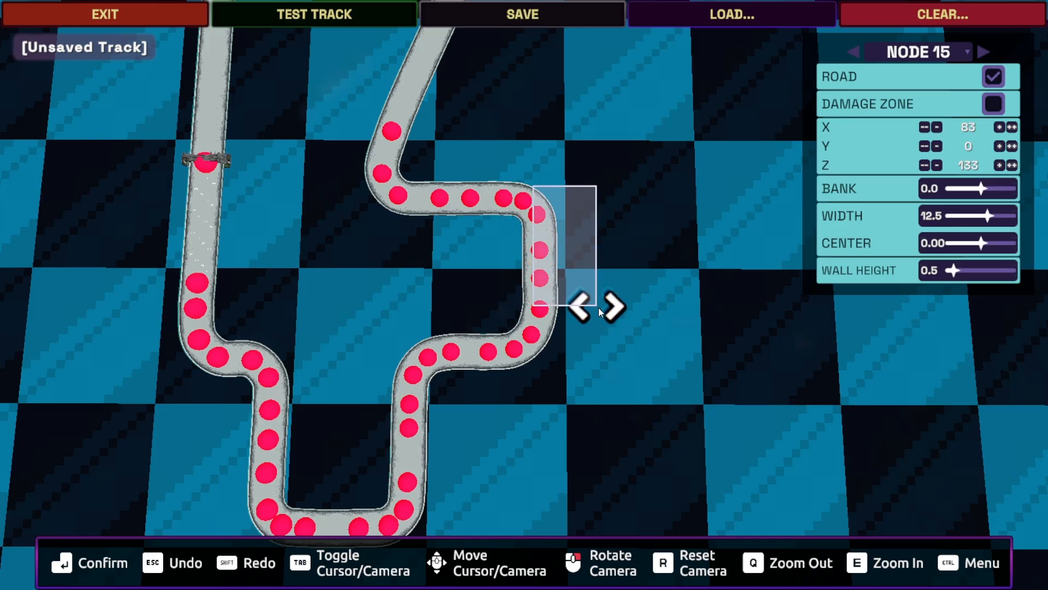
drag(599, 312, 637, 369)
key(d)
click(637, 364)
key(a)
key(d)
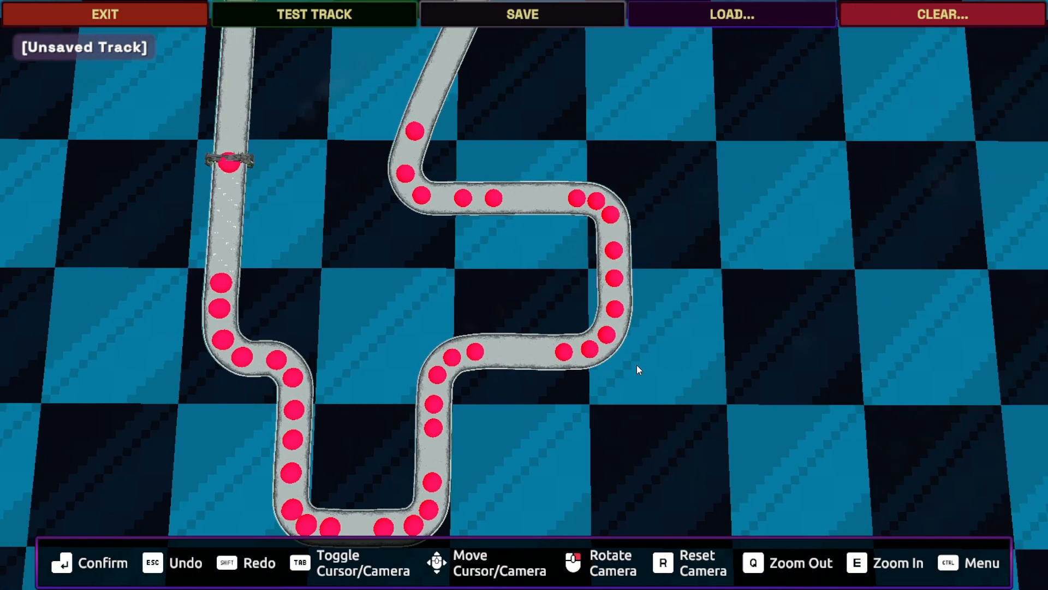
Select the lower loop's bottom points and move them outward to Z -9 to extend the loop
key(a)
key(s)
key(q)
drag(419, 302, 590, 420)
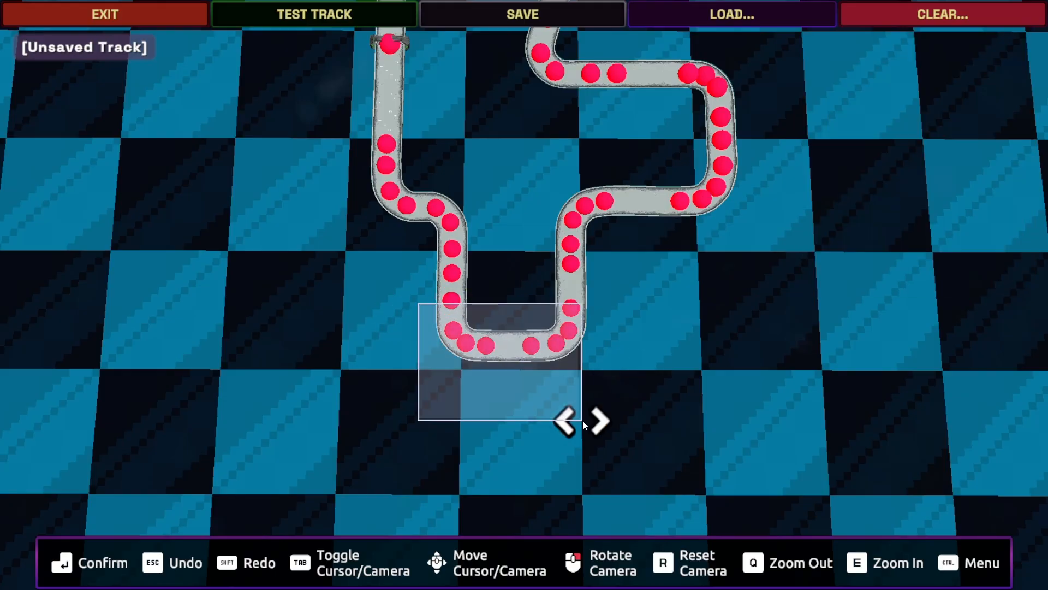
key(s)
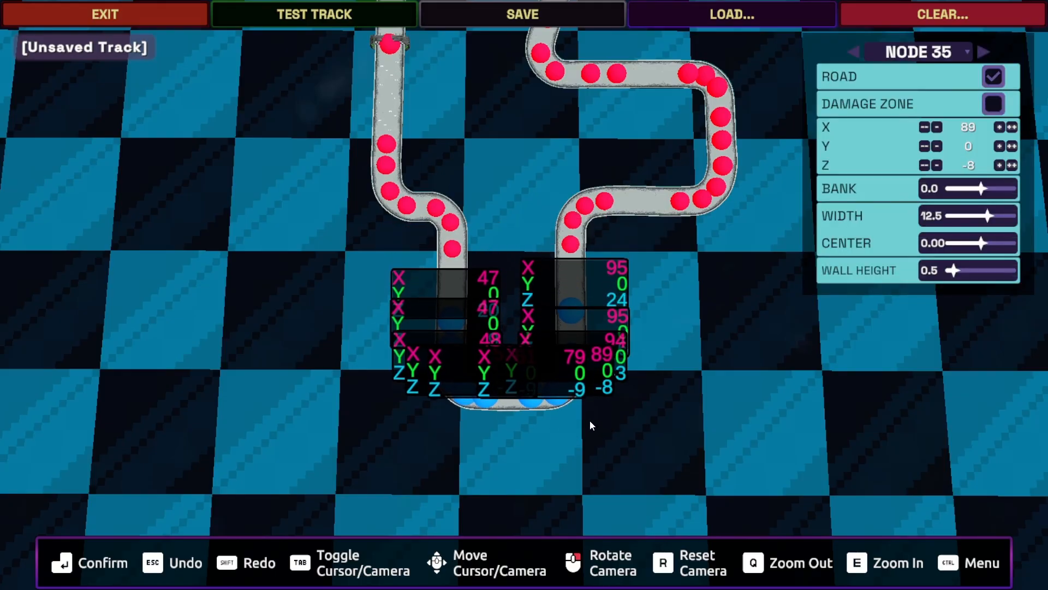
click(589, 421)
key(a)
key(w)
View the enlarged circuit from straight above to check its new proportions
mouse_move(578, 420)
right_down()
mouse_move(572, 345)
mouse_move(581, 427)
mouse_move(556, 345)
mouse_move(512, 413)
mouse_move(544, 421)
mouse_move(699, 401)
mouse_move(708, 385)
mouse_move(618, 376)
mouse_move(577, 399)
right_up()
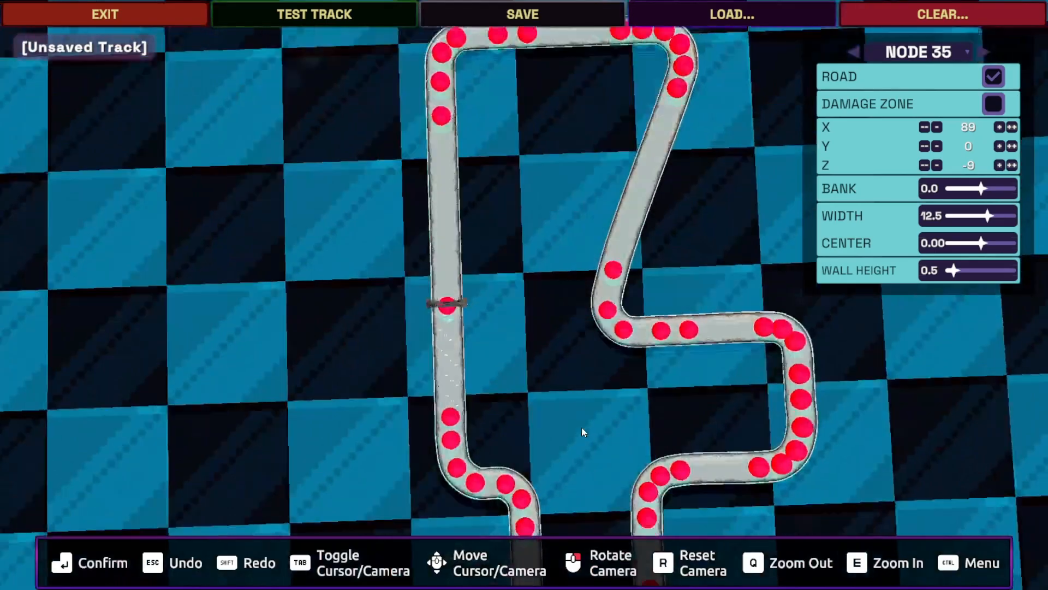
key(q)
key(d)
key(s)
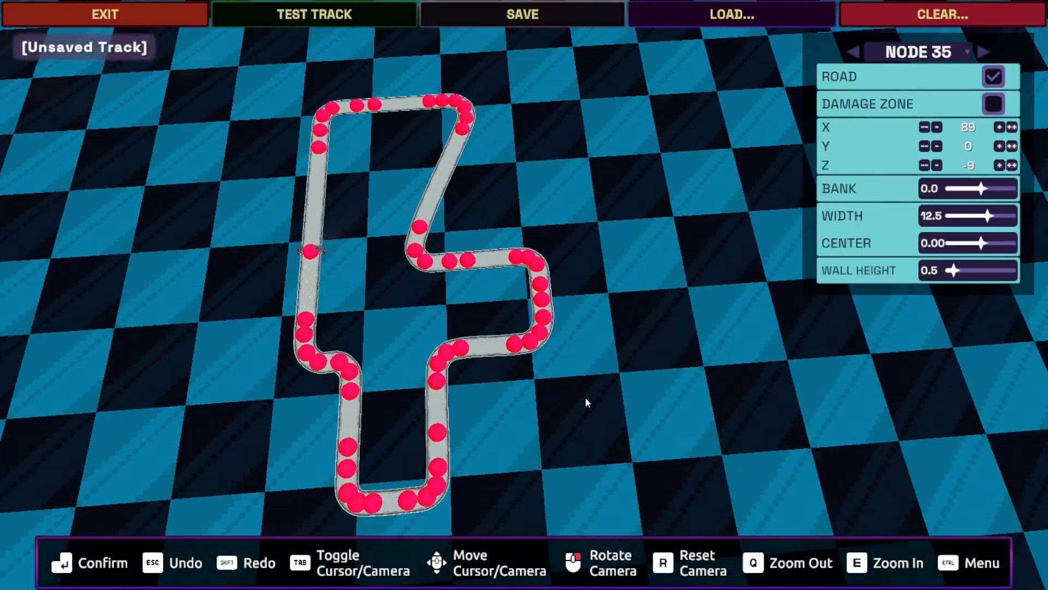
click(297, 20)
key(a)
key(r)
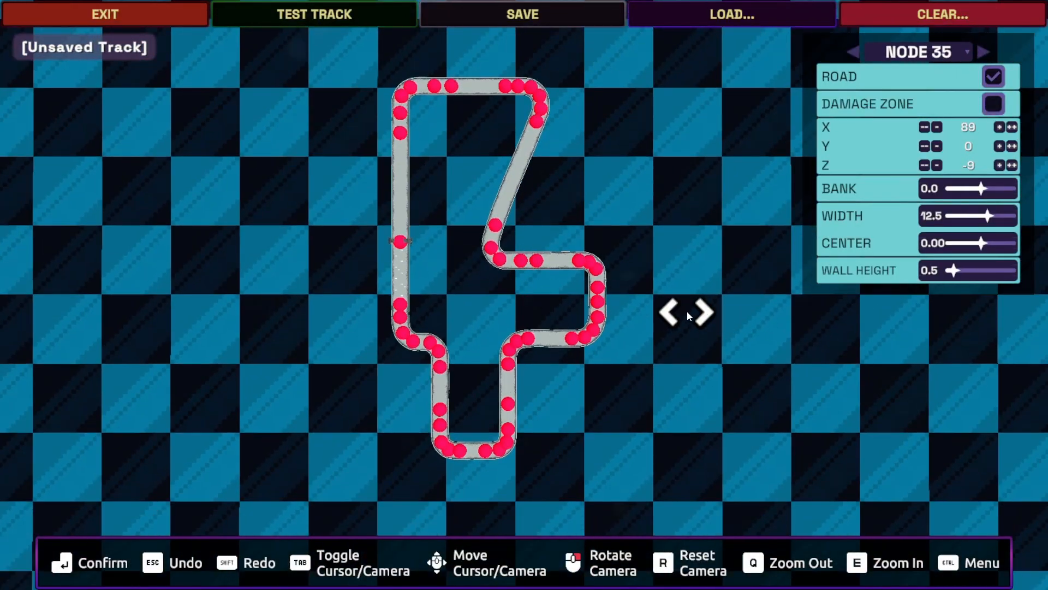
key(d)
key(d)
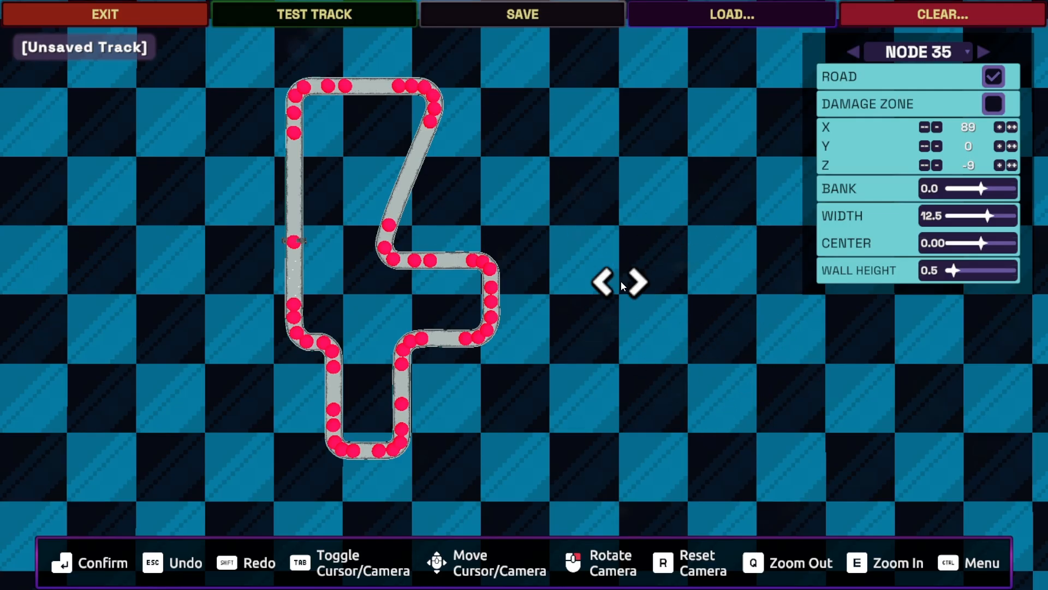
Examine the hairpin, middle lobe and lower loop up close to check the point spacing and corner shapes
click(290, 114)
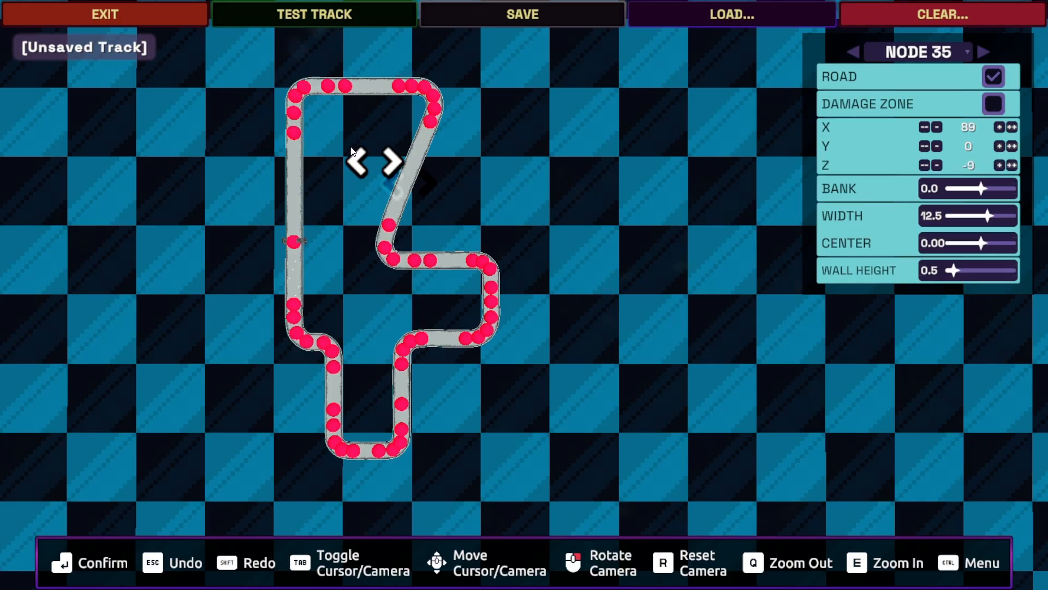
key(a)
right_drag(462, 341, 457, 332)
key(e)
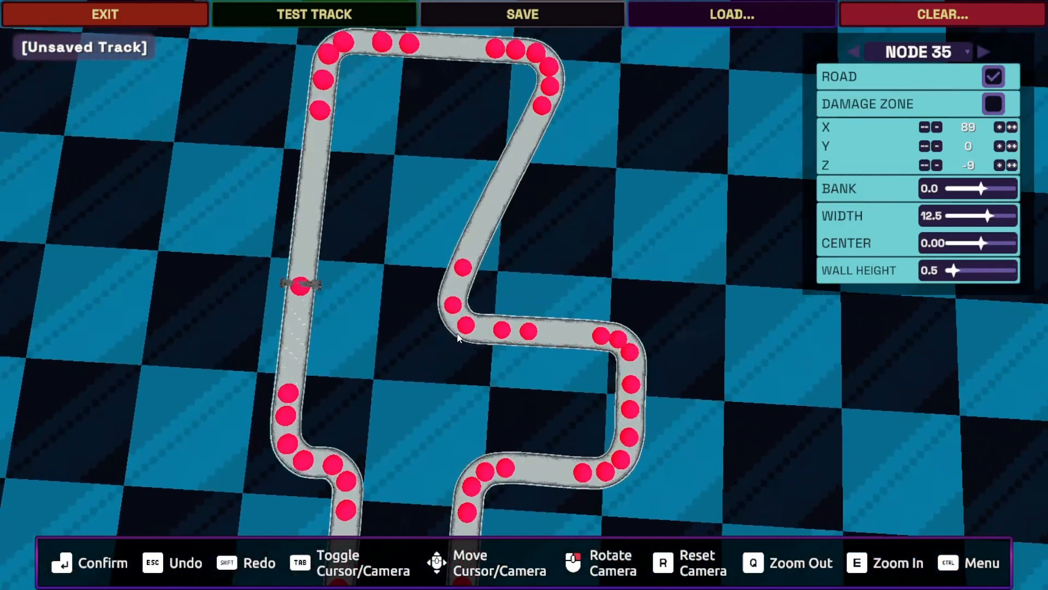
key(s)
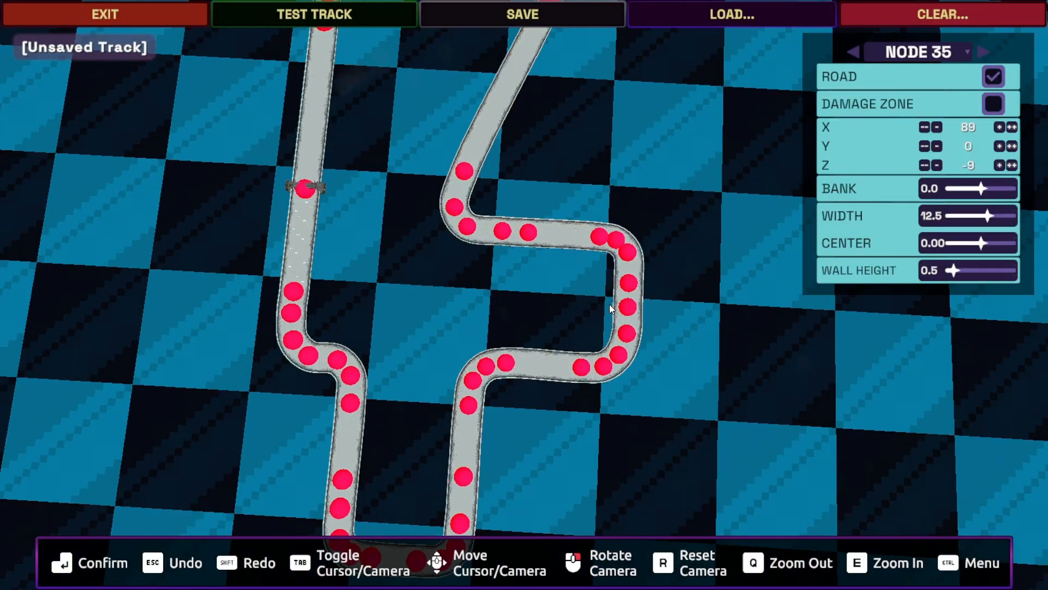
key(e)
key(s)
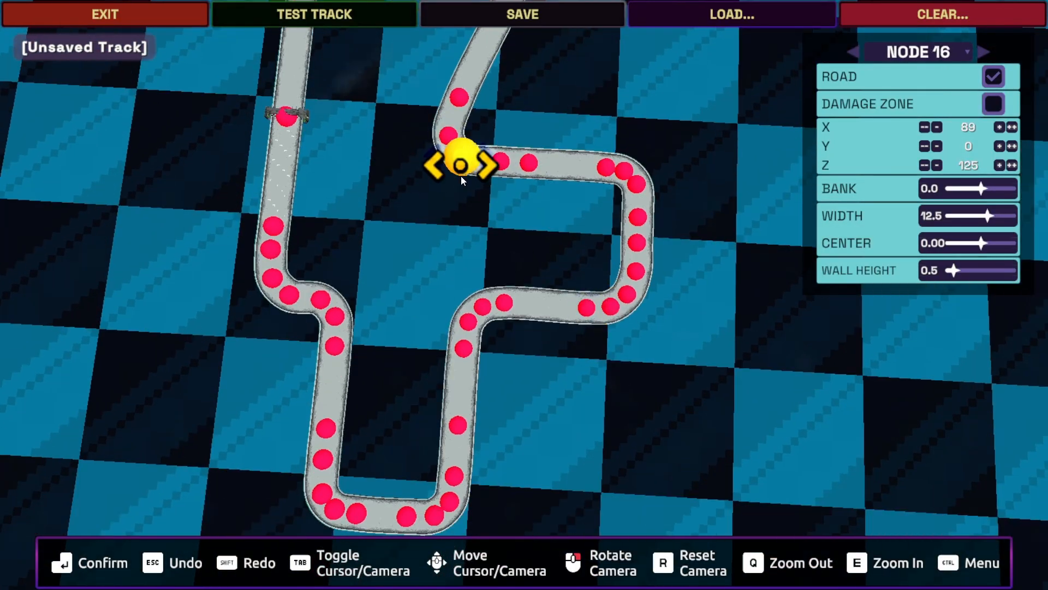
key(e)
key(w)
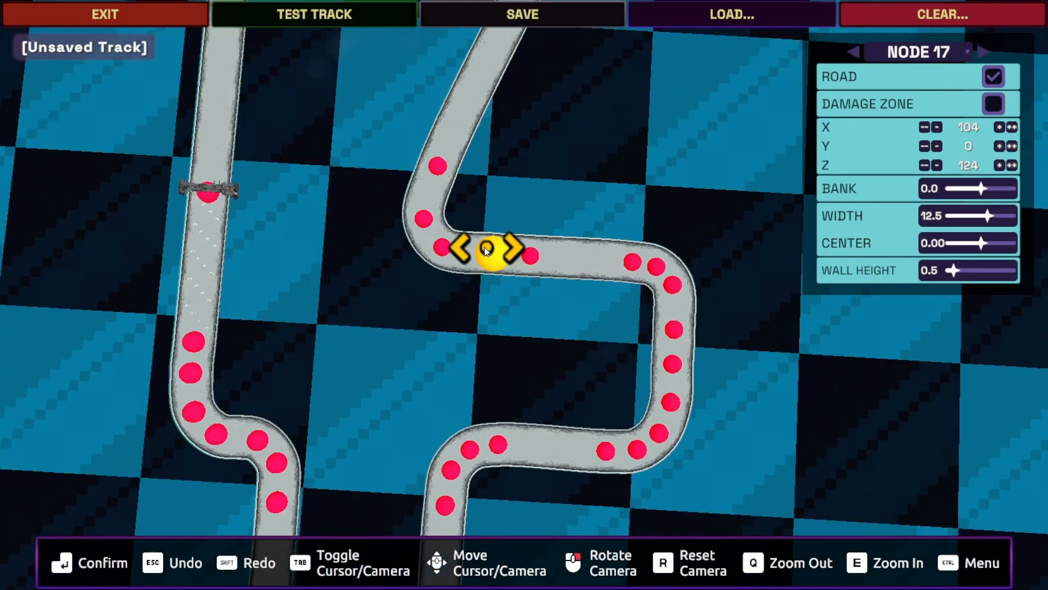
drag(413, 159, 477, 266)
click(477, 265)
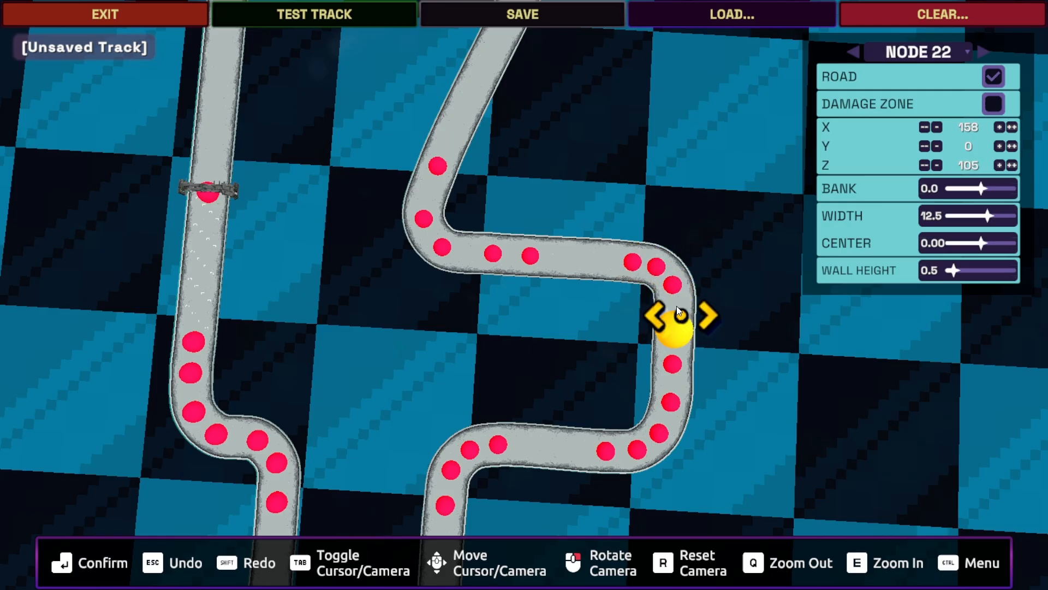
key(s)
key(d)
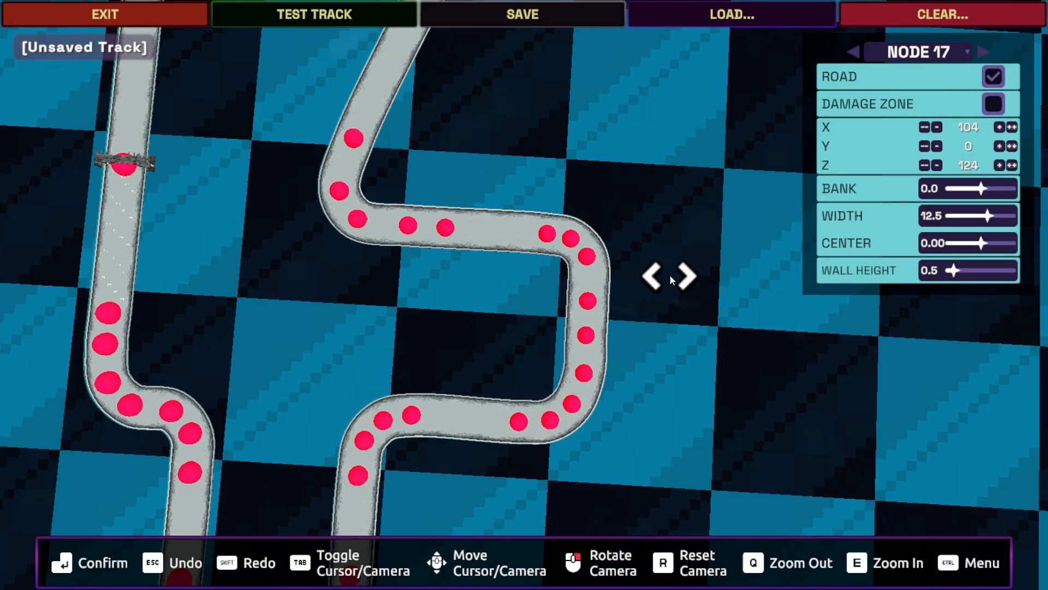
key(q)
key(s)
key(a)
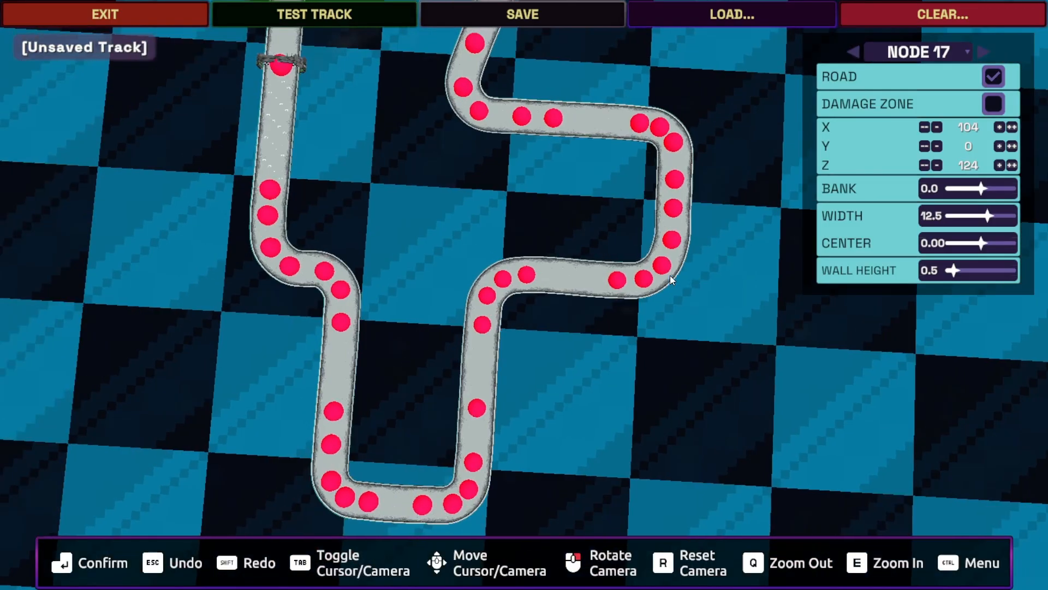
mouse_move(677, 282)
right_down()
mouse_move(670, 244)
mouse_move(675, 277)
right_up()
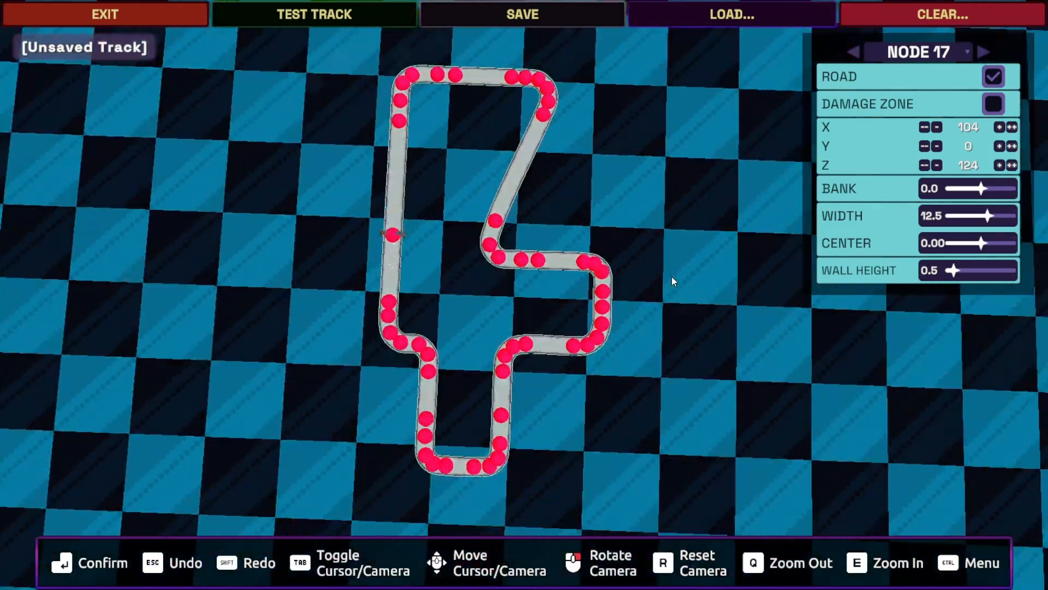
key(q)
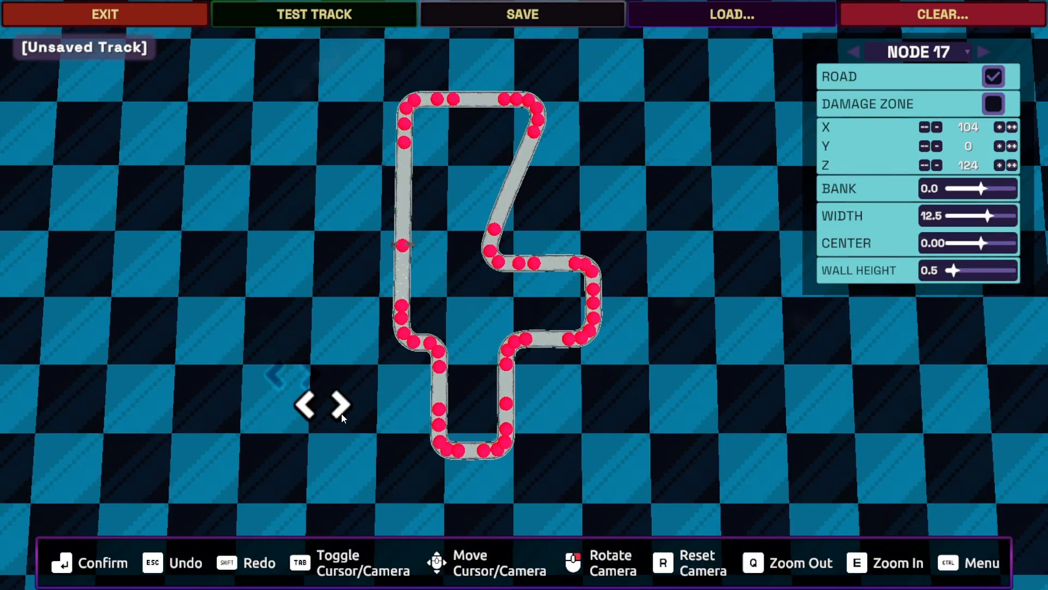
key(ctrl)
click(604, 187)
key(Escape)
Use the Checkpoint option to place a checkpoint on the far-end straight, just after the first corner
key(ctrl)
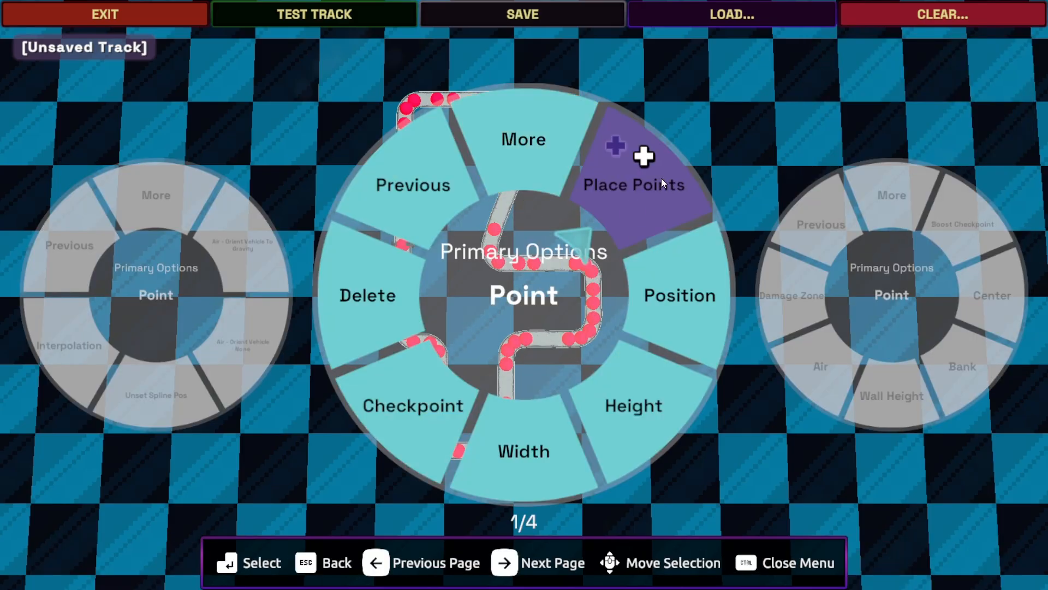
click(400, 446)
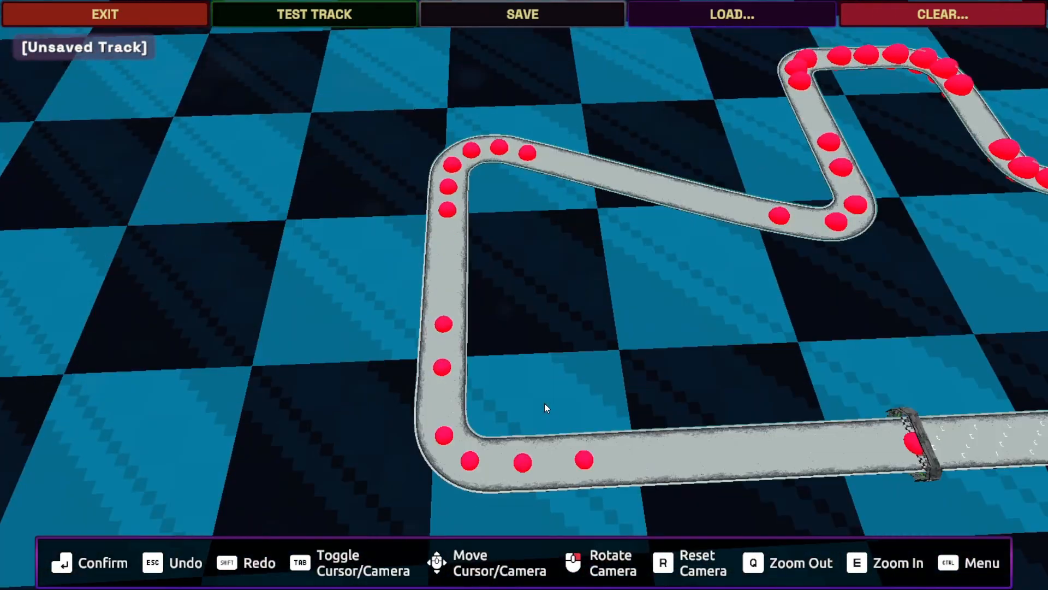
click(468, 362)
key(d)
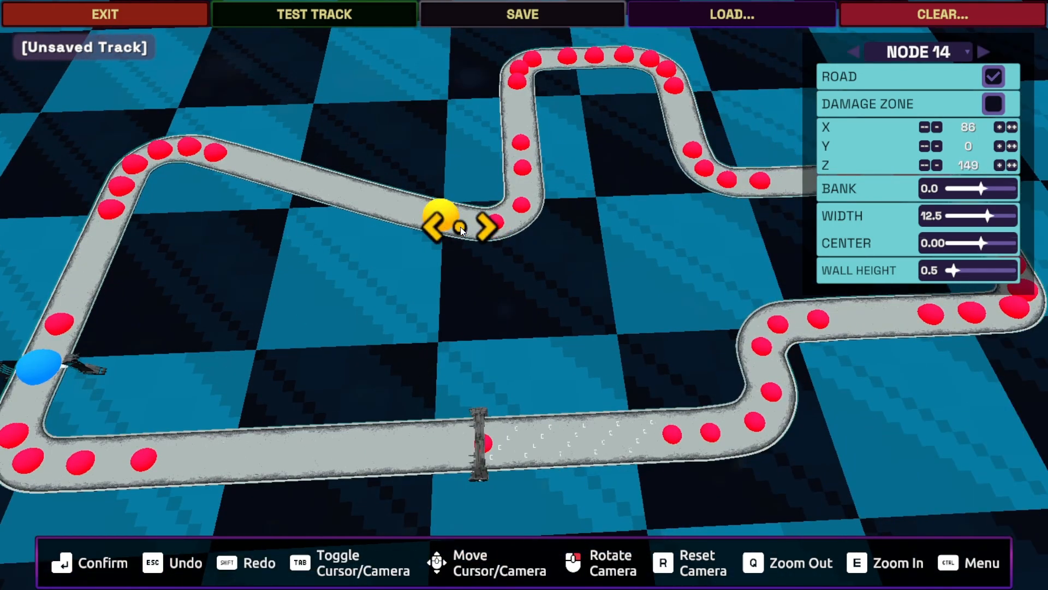
Place checkpoints before the hairpin at X 86, Z 149, at the lower loop's entry, and on its return side at X 47, Z 19
click(441, 232)
key(d)
key(w)
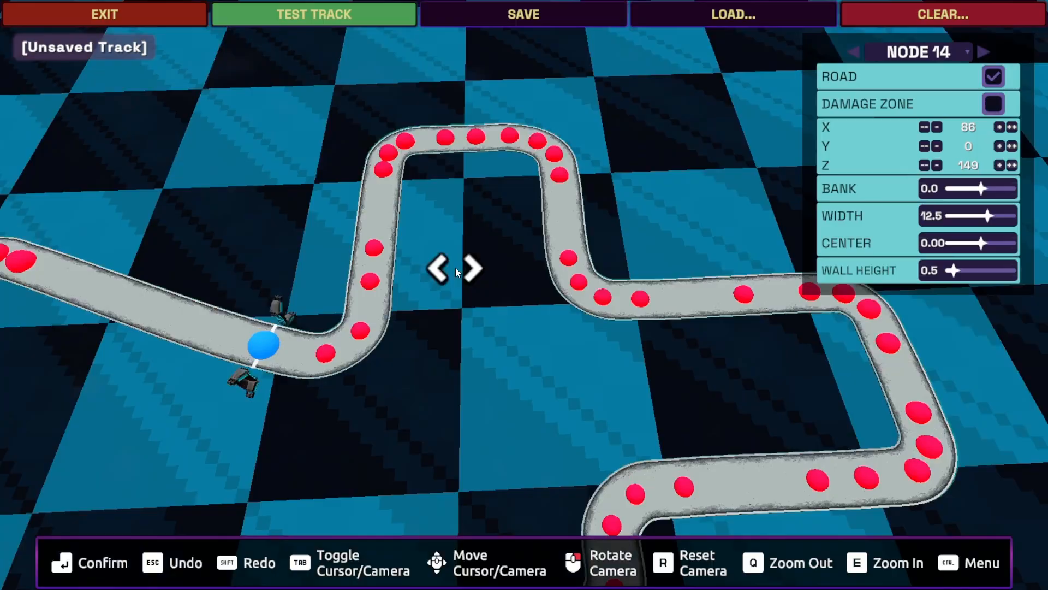
click(647, 296)
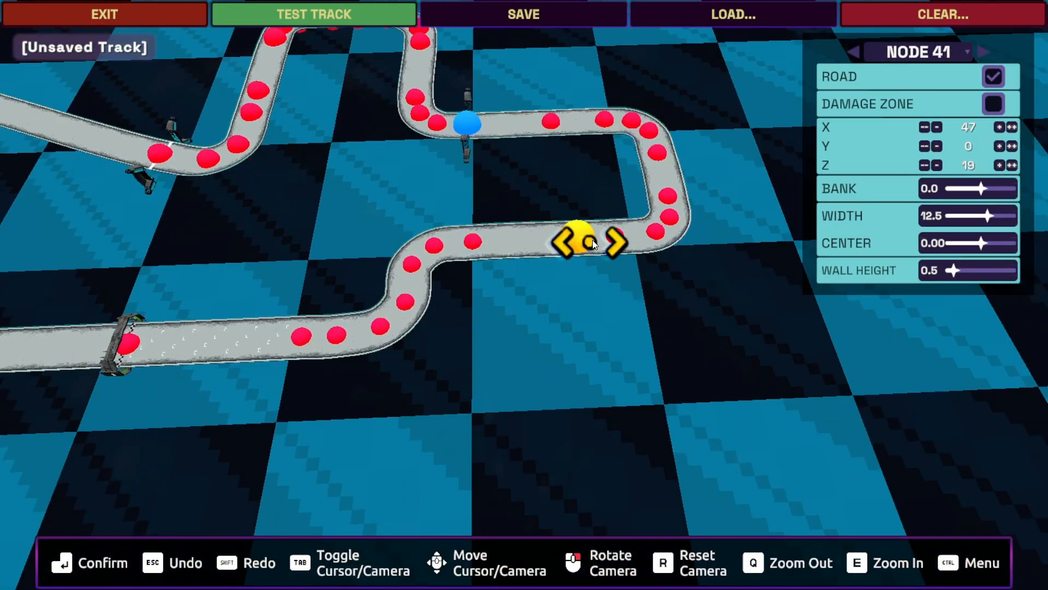
click(577, 247)
Start a test drive of the circuit and accelerate away from the start line
mouse_move(560, 326)
right_down()
mouse_move(467, 316)
mouse_move(411, 358)
mouse_move(389, 353)
mouse_move(401, 372)
mouse_move(397, 364)
right_up()
key(q)
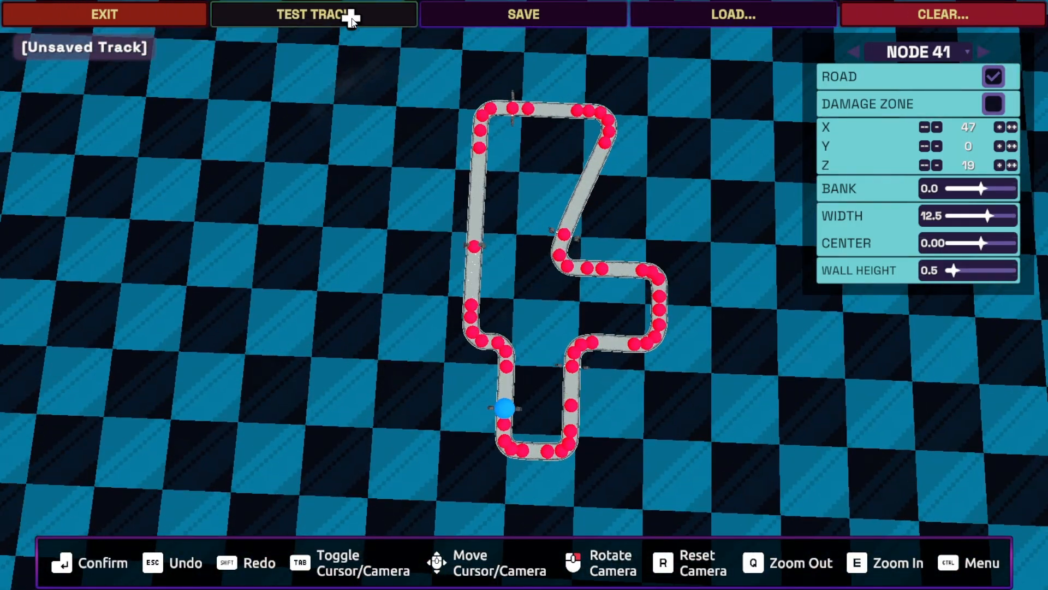
click(351, 18)
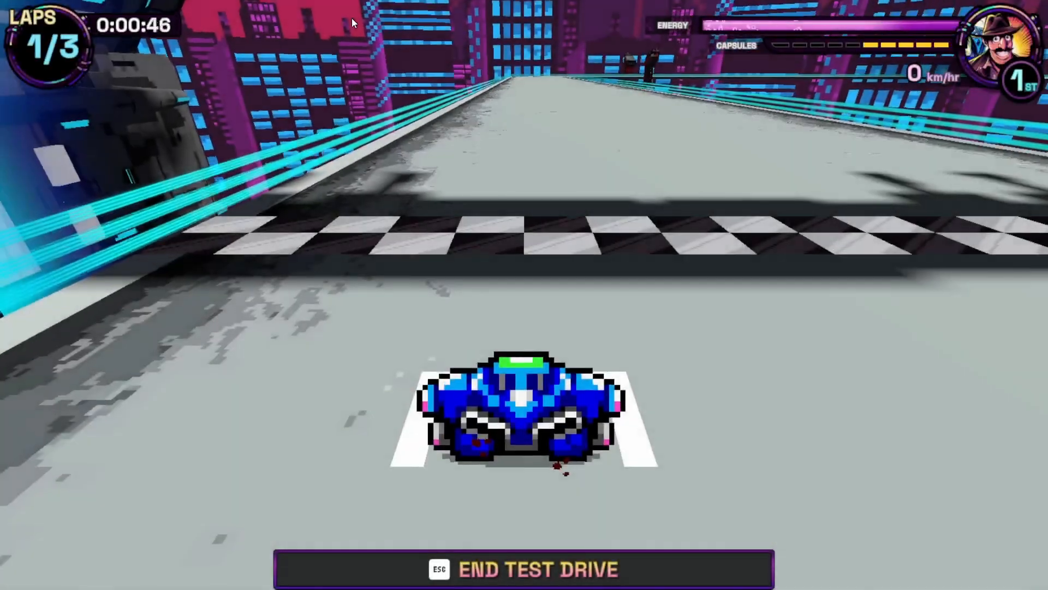
key(w)
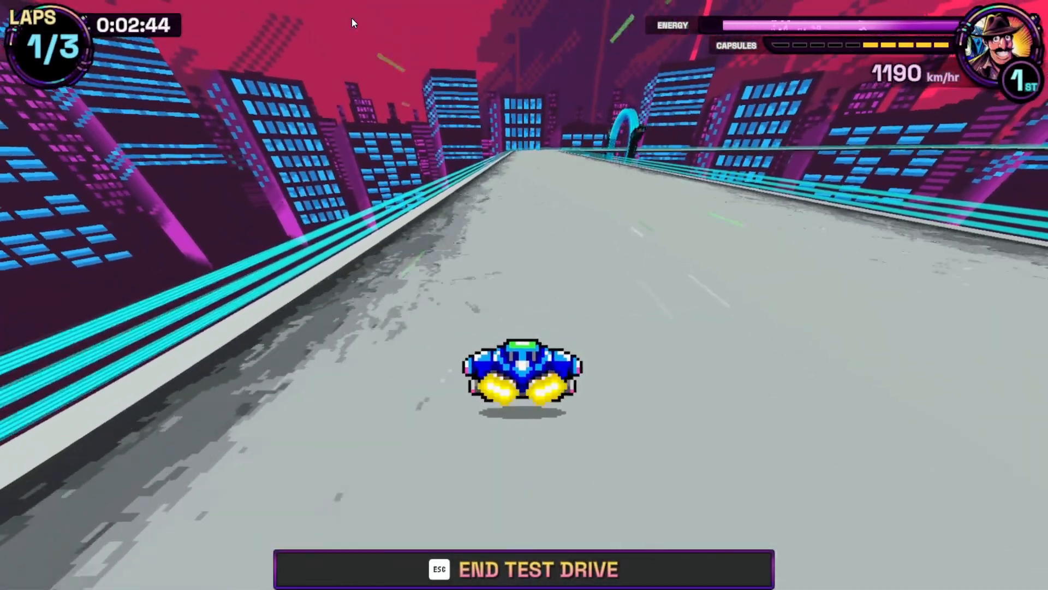
Drive the test lap around the far-end corners, through the hairpin and along the middle lobe
key(d)
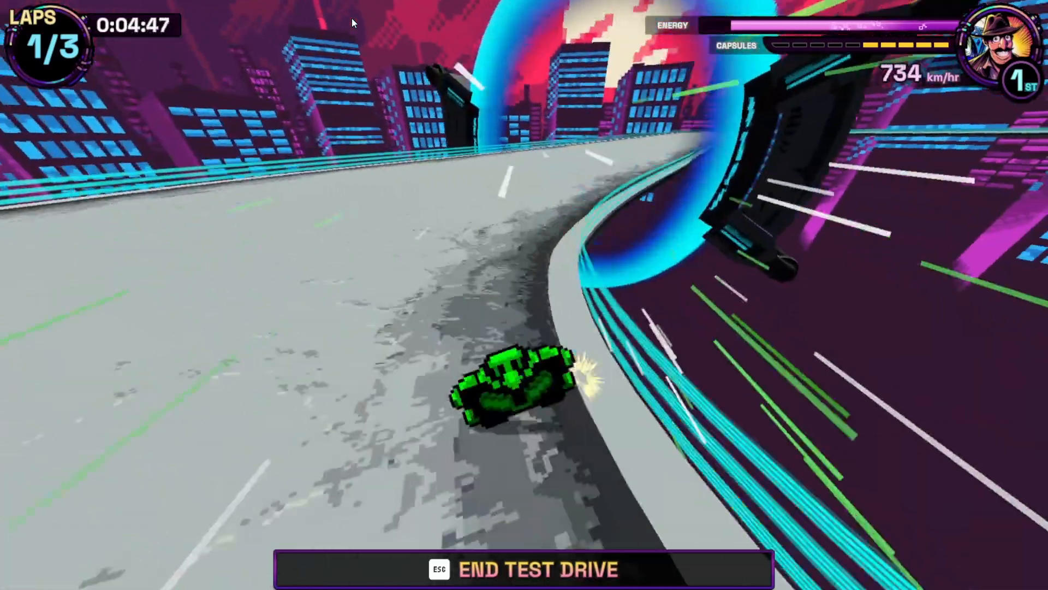
key(d)
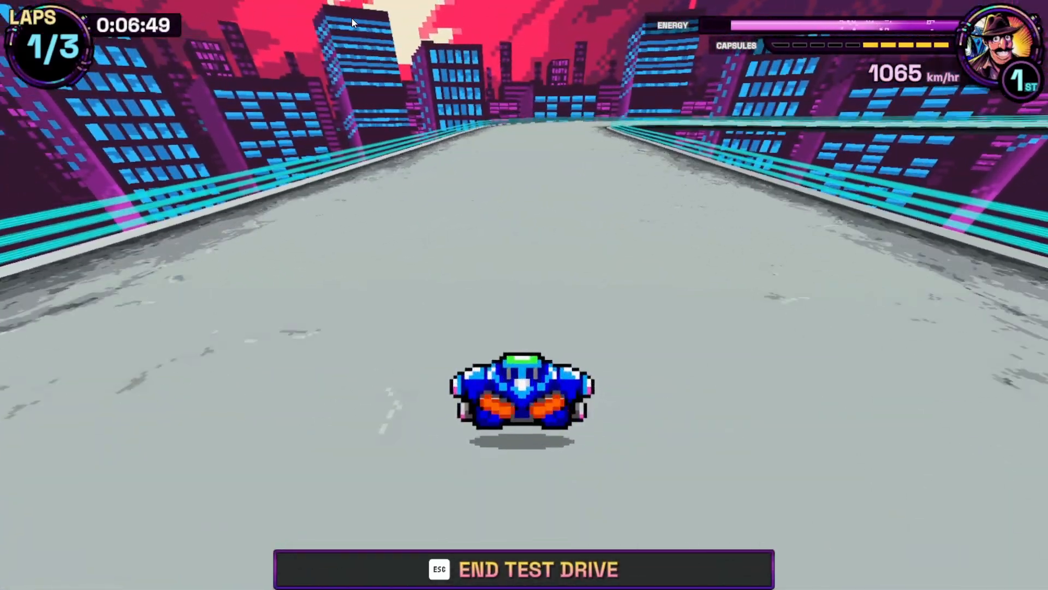
key(d)
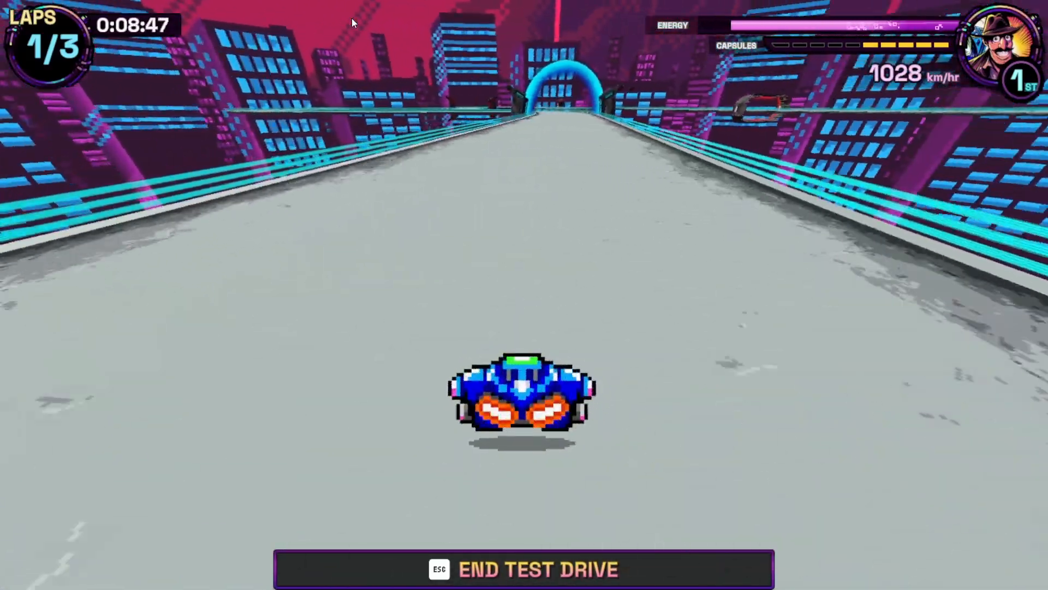
key(d)
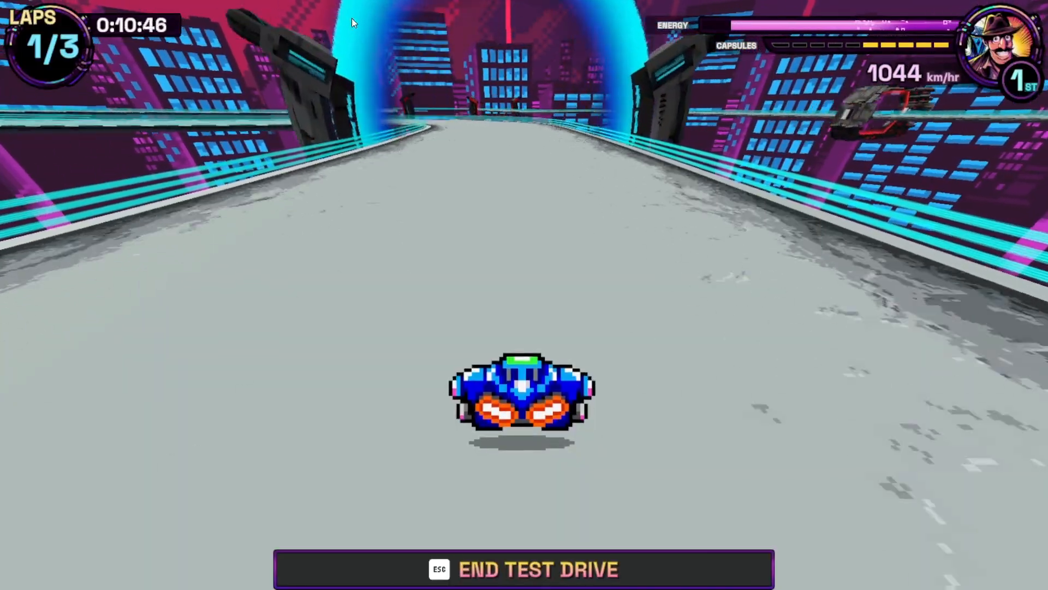
key(a)
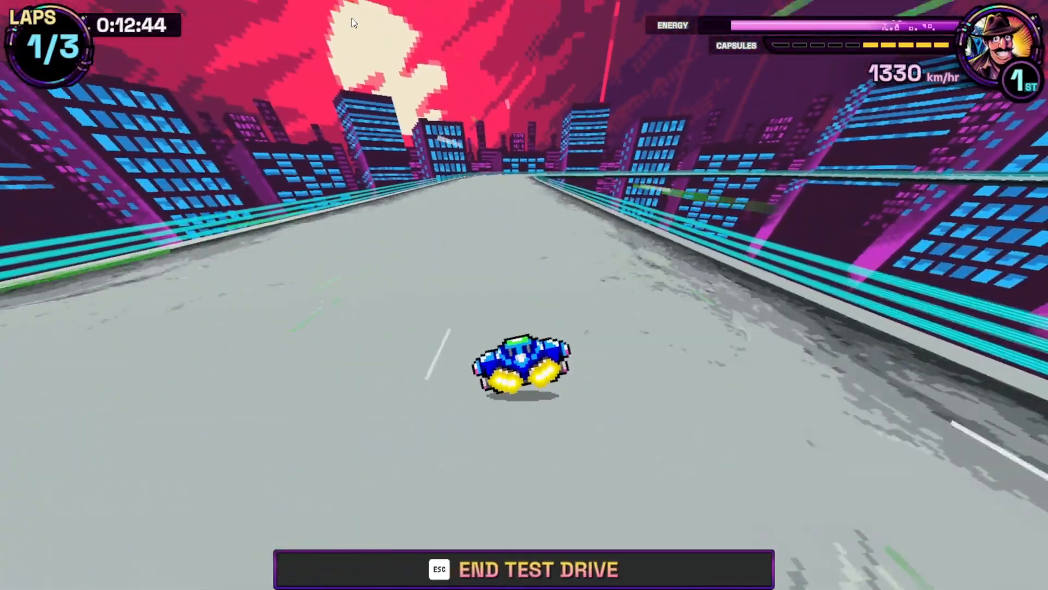
key(d)
key(d)
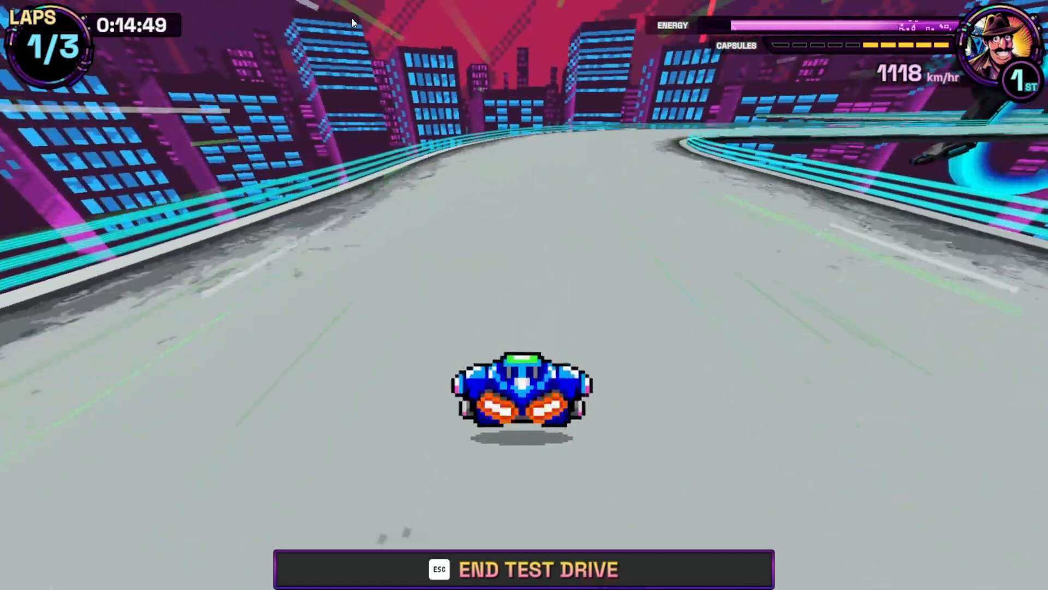
Steer around the lower loop and through the final bends onto the start straight
key(a)
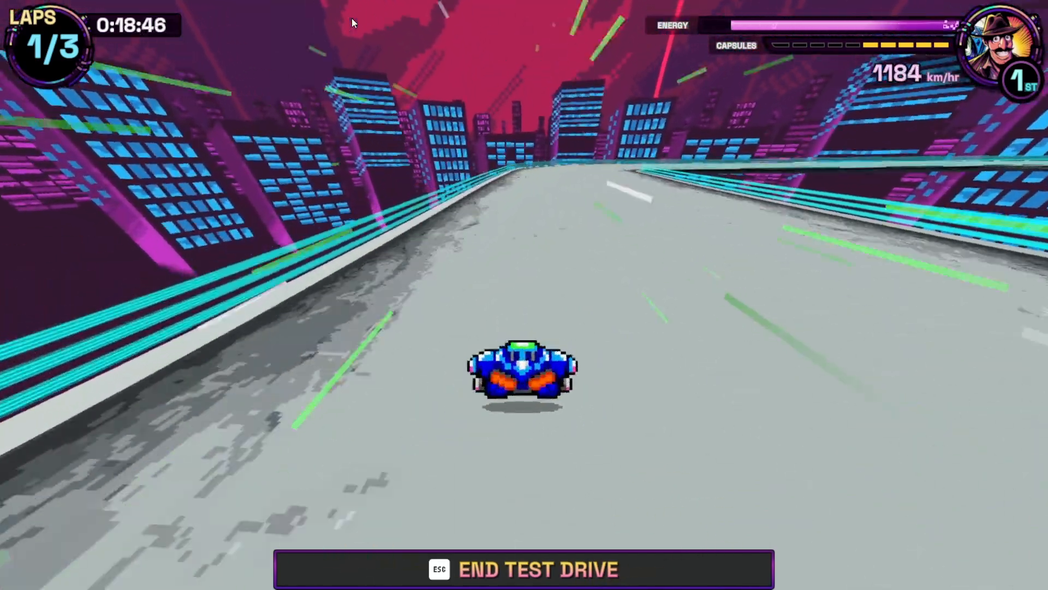
key(d)
key(d)
key(d)
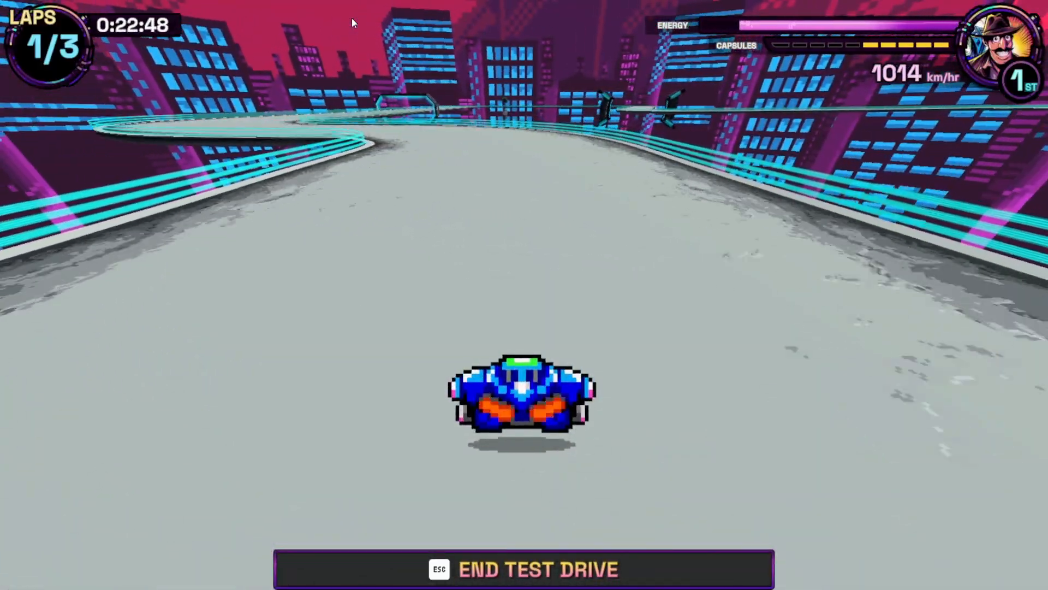
key(a)
key(d)
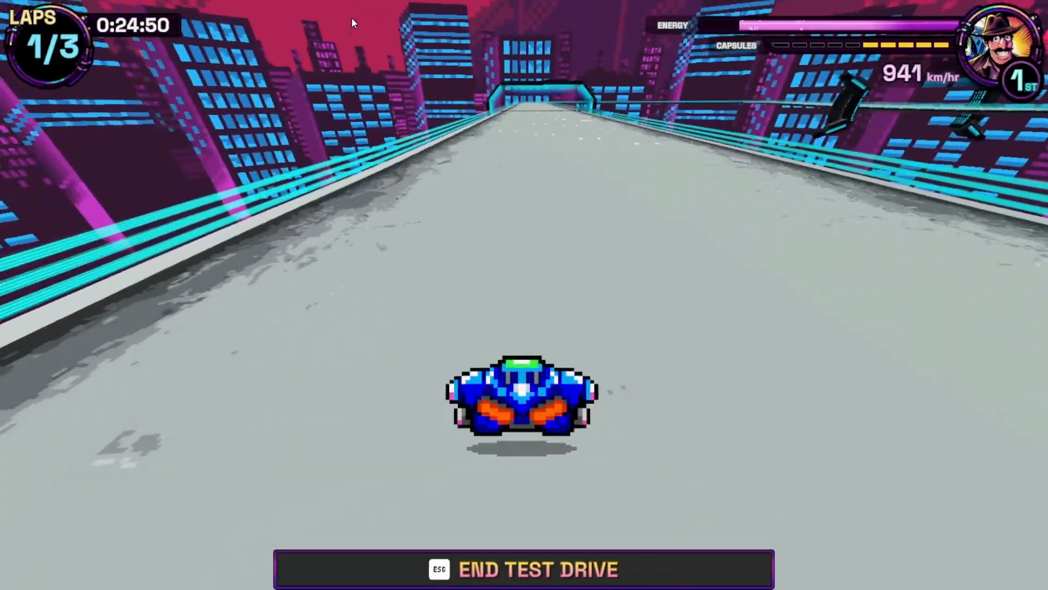
End the test drive and examine the whole circuit layout from above in the track editor
key(Escape)
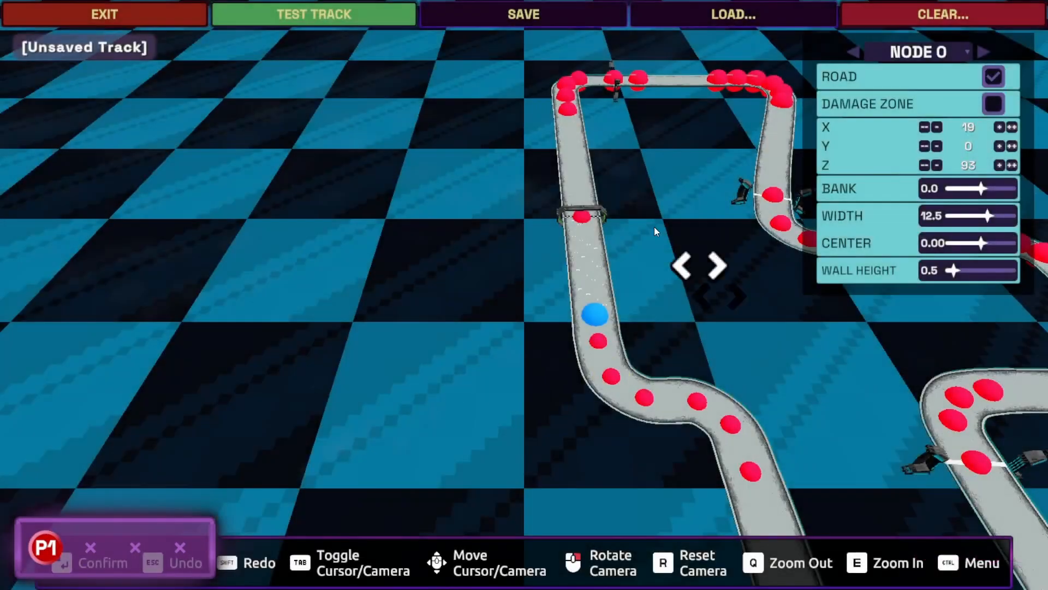
right_drag(654, 227, 398, 342)
key(q)
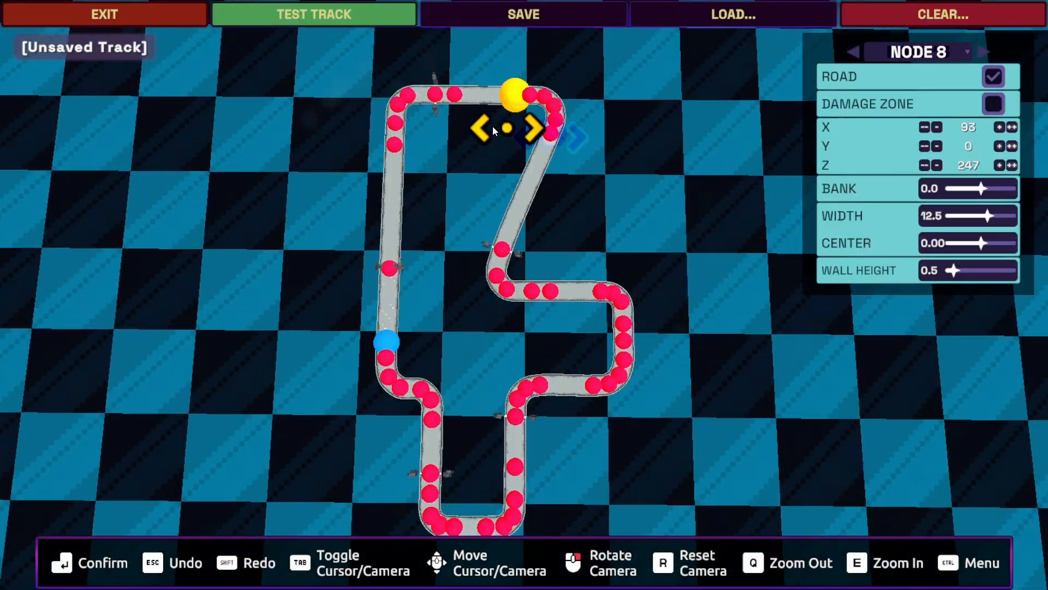
key(q)
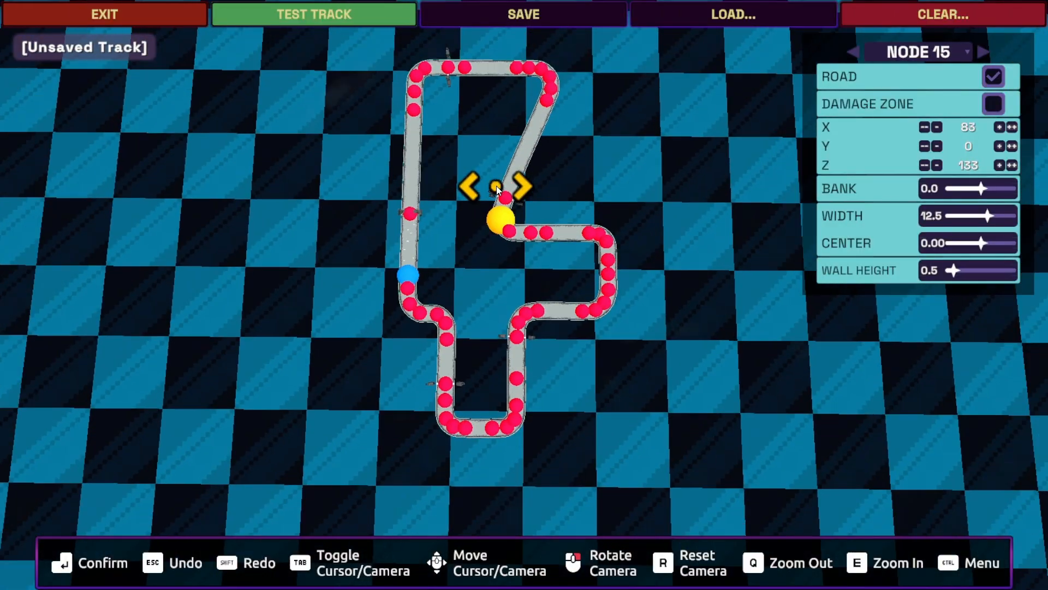